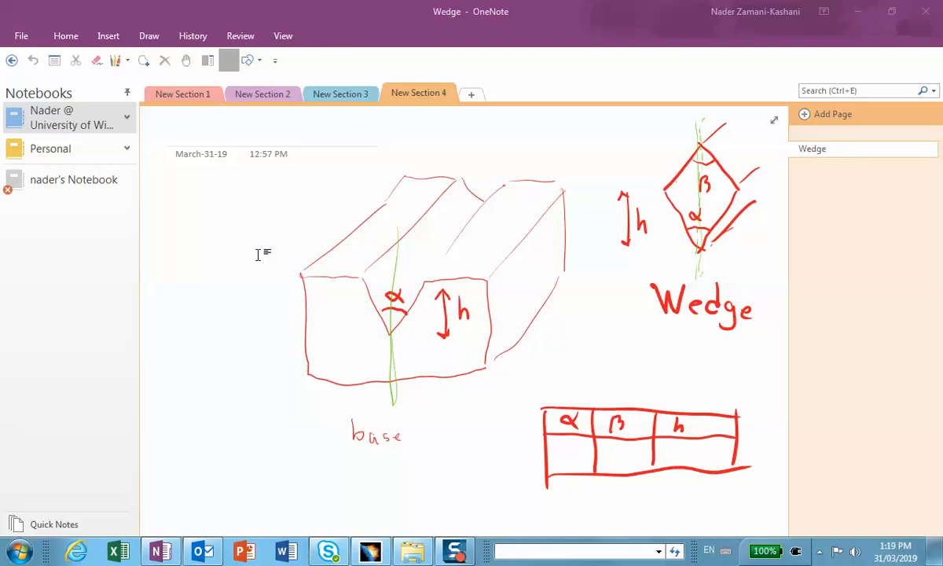
Switch from the OneNote wedge sketch to CATIA V5.
click(858, 11)
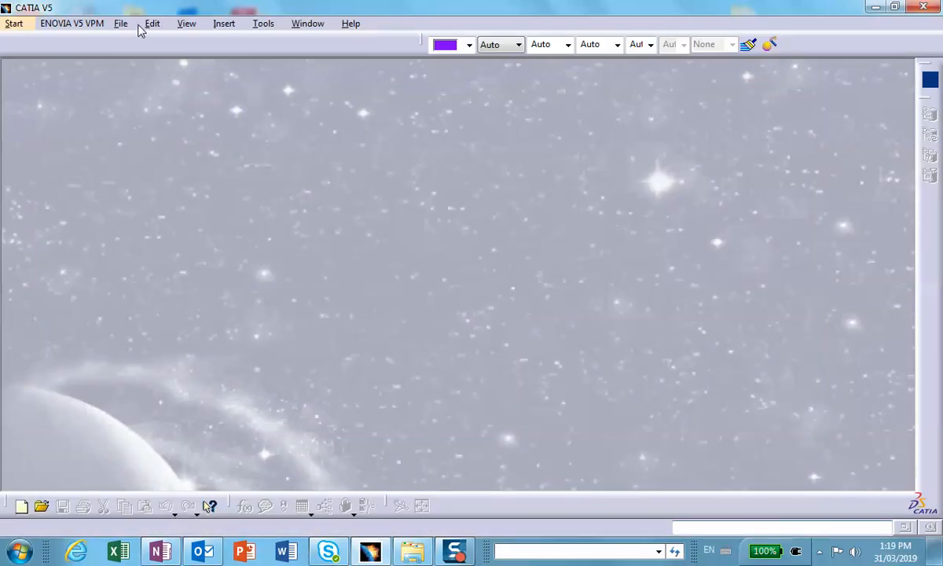
click(122, 24)
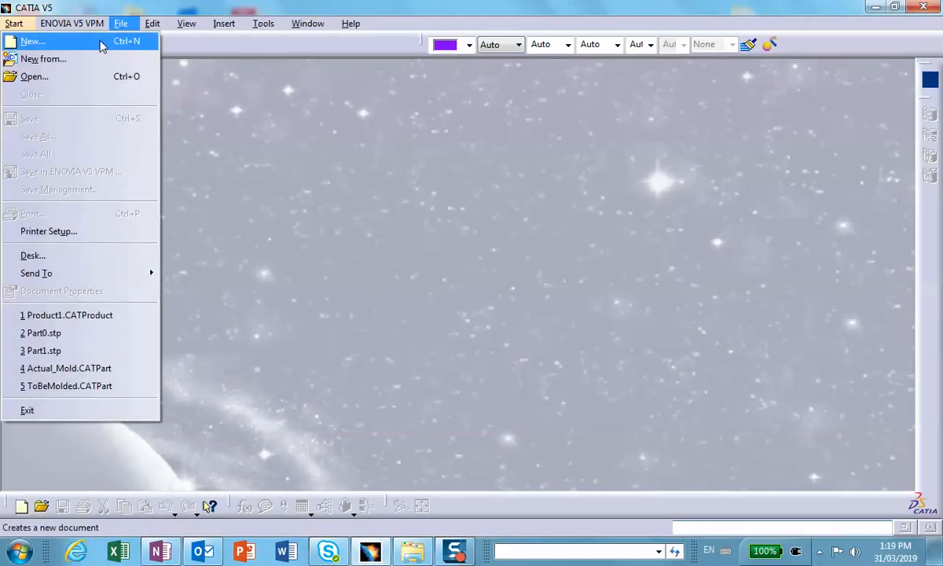
click(100, 46)
scroll(849, 267, down, 1)
scroll(849, 267, down, 5)
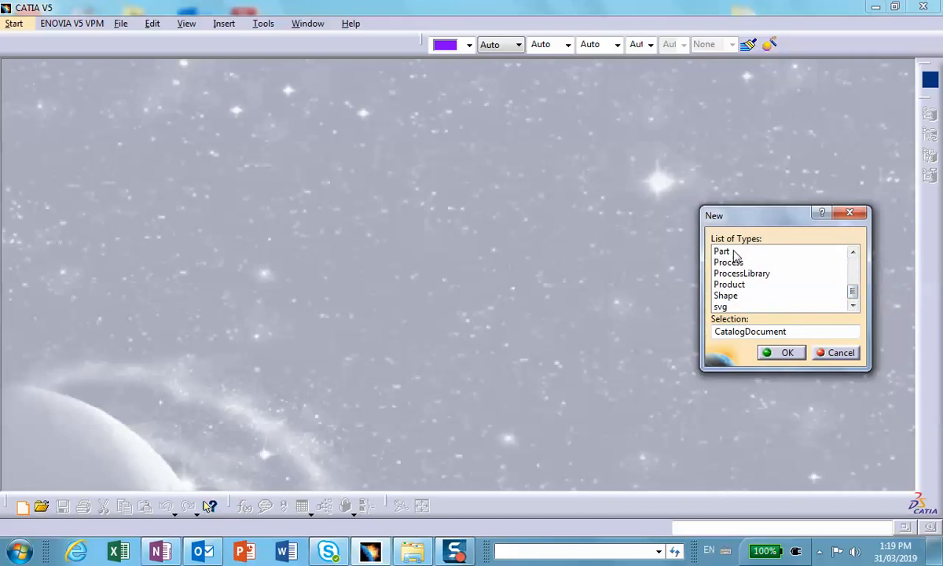
double_click(734, 253)
click(741, 325)
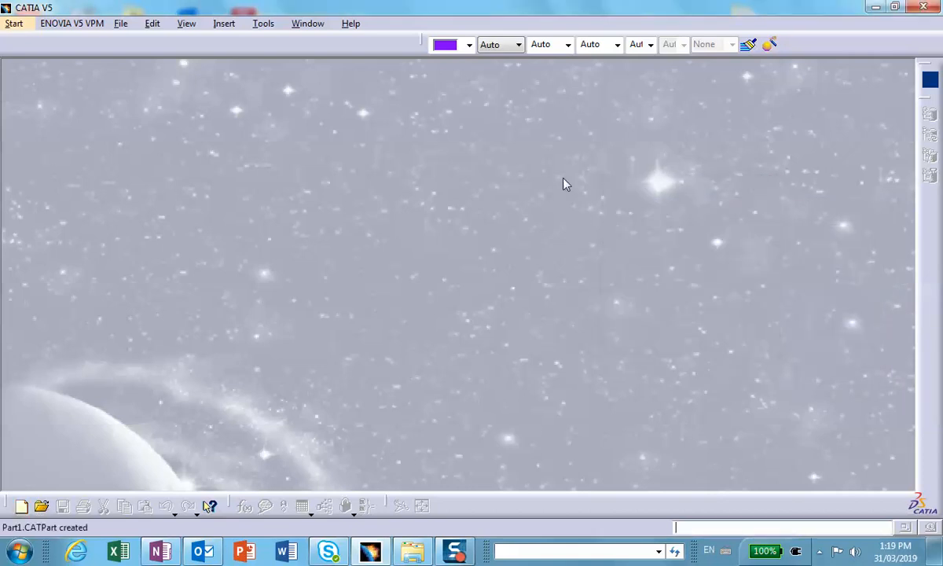
Create a new document of type Product.
click(124, 25)
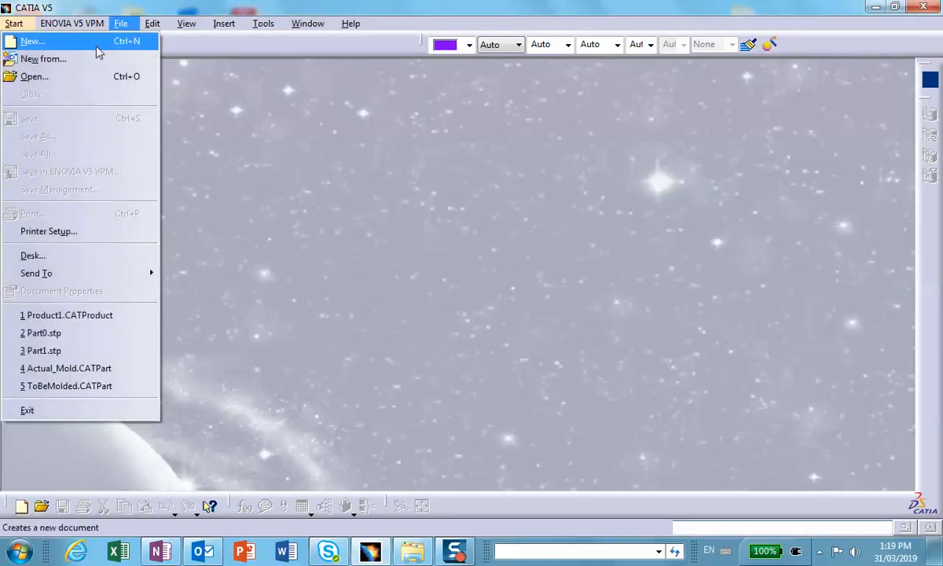
click(95, 44)
scroll(852, 269, down, 5)
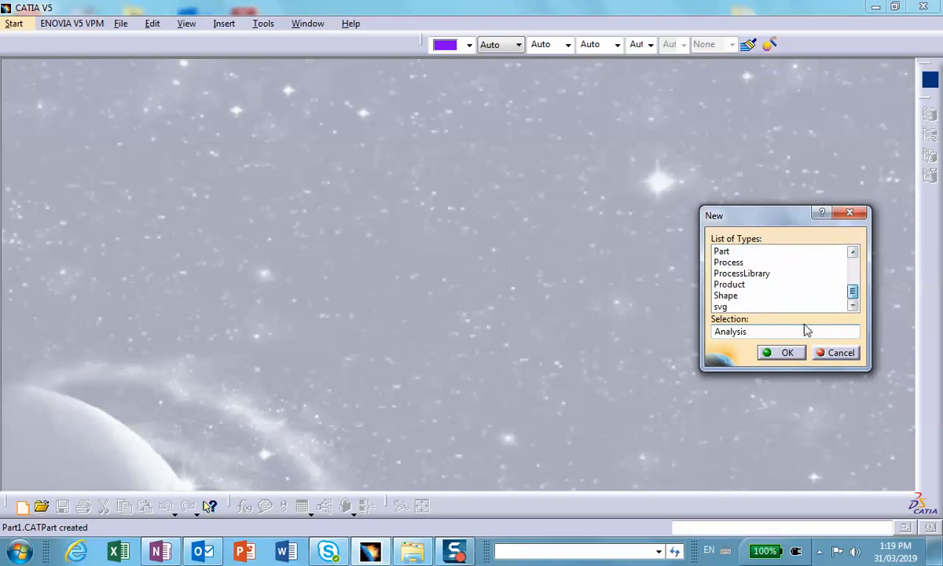
double_click(729, 284)
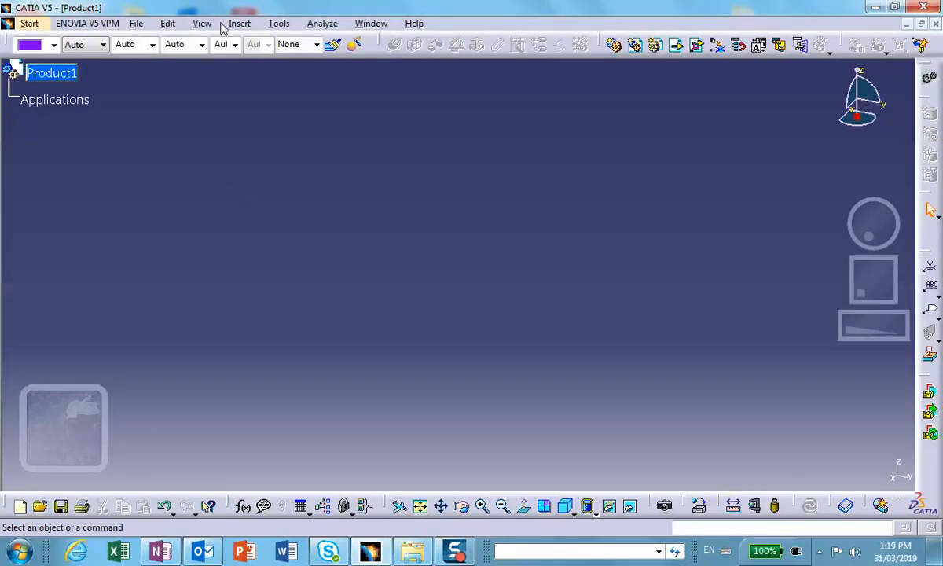
Use Save Management to start saving the product and create a Desktop folder named Design_Table_Assembly for it.
click(136, 23)
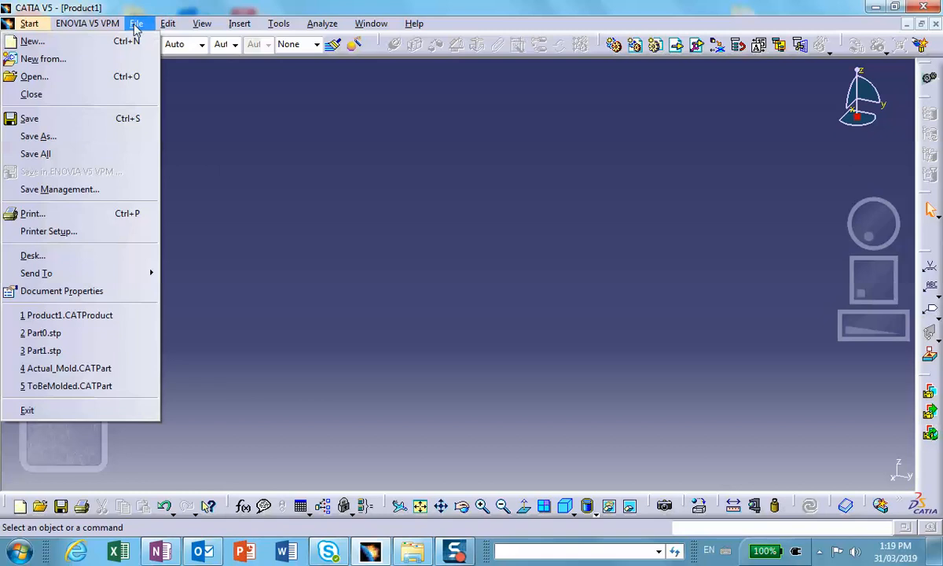
click(109, 189)
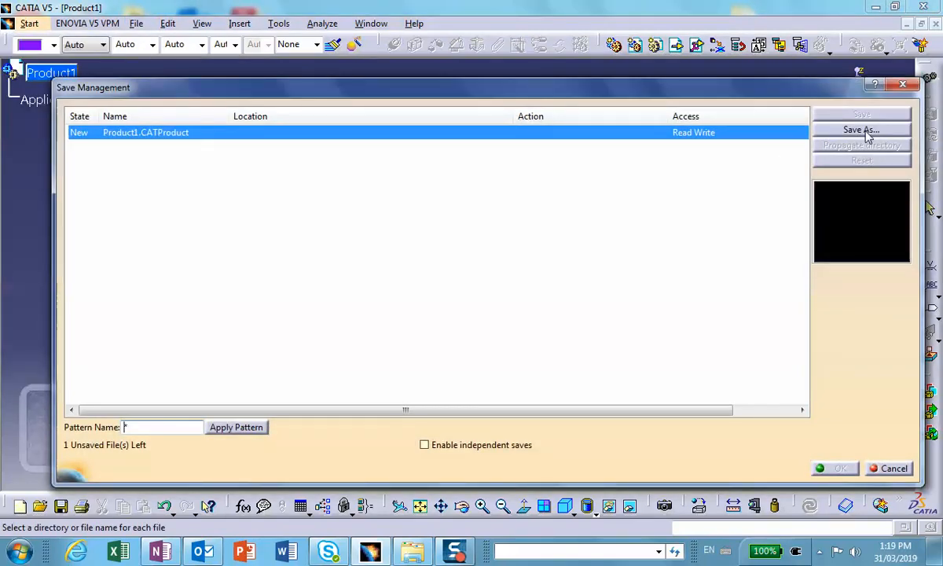
click(839, 132)
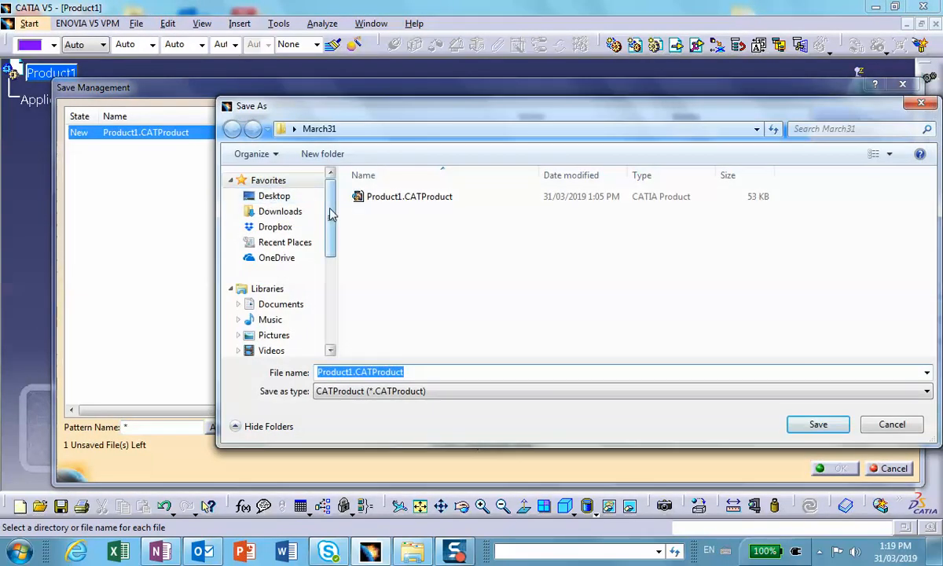
click(283, 198)
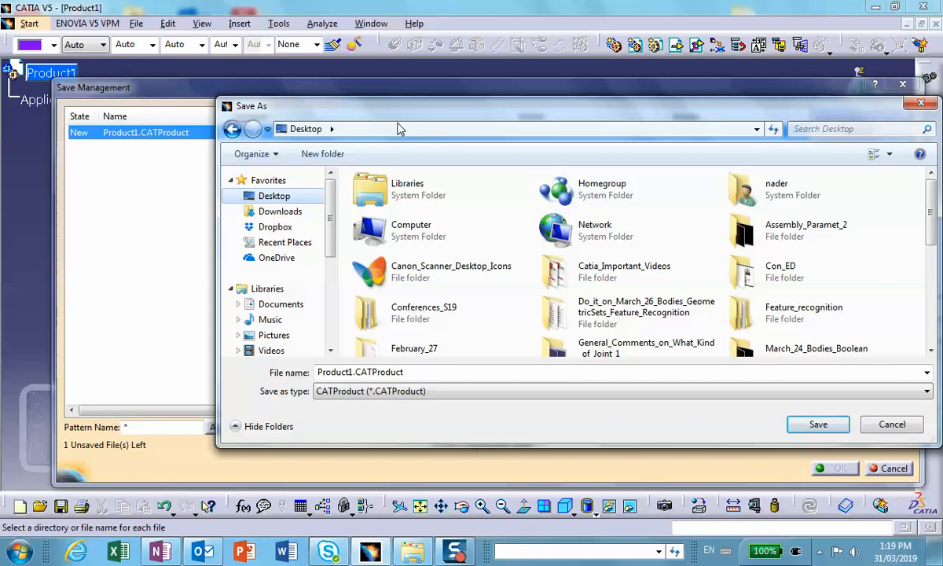
click(322, 154)
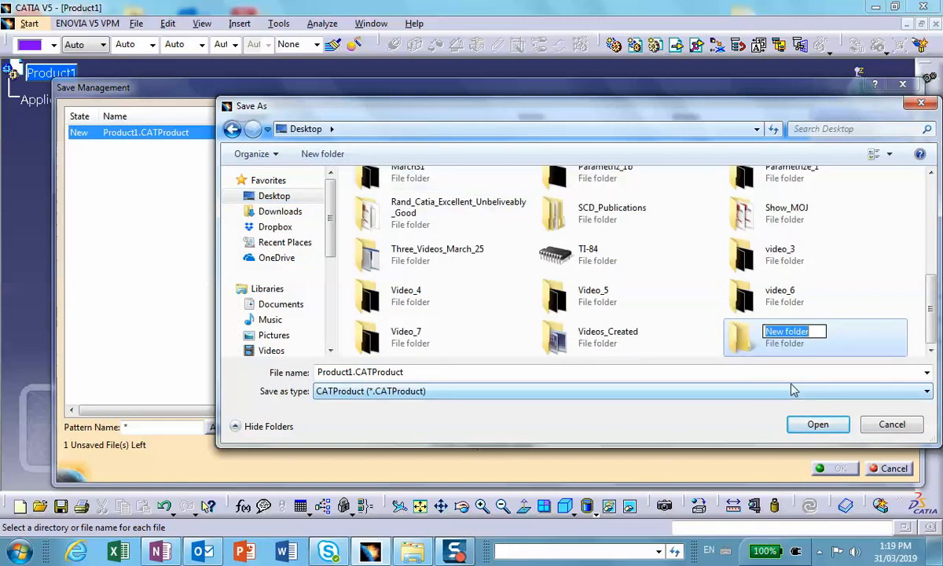
text(Desig)
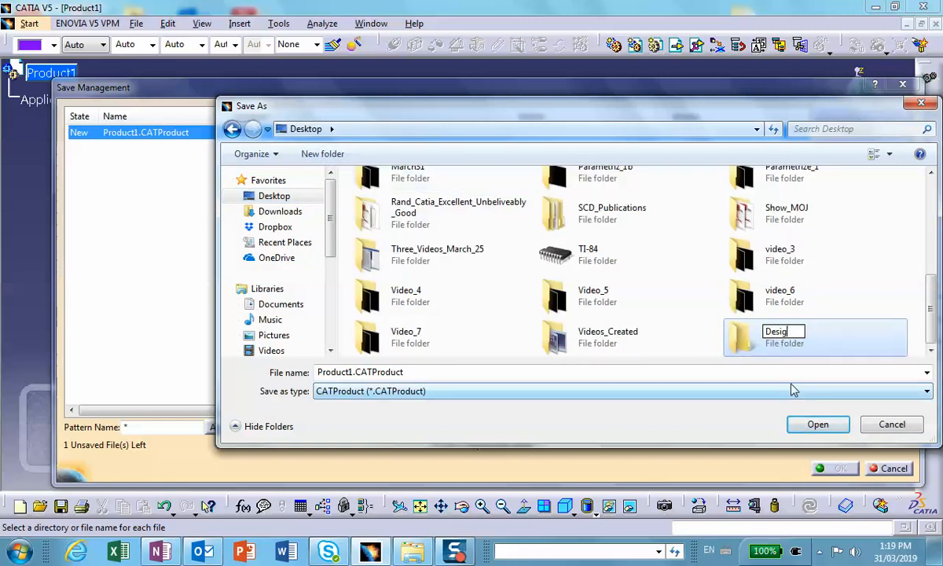
text(n_Table_Assembl)
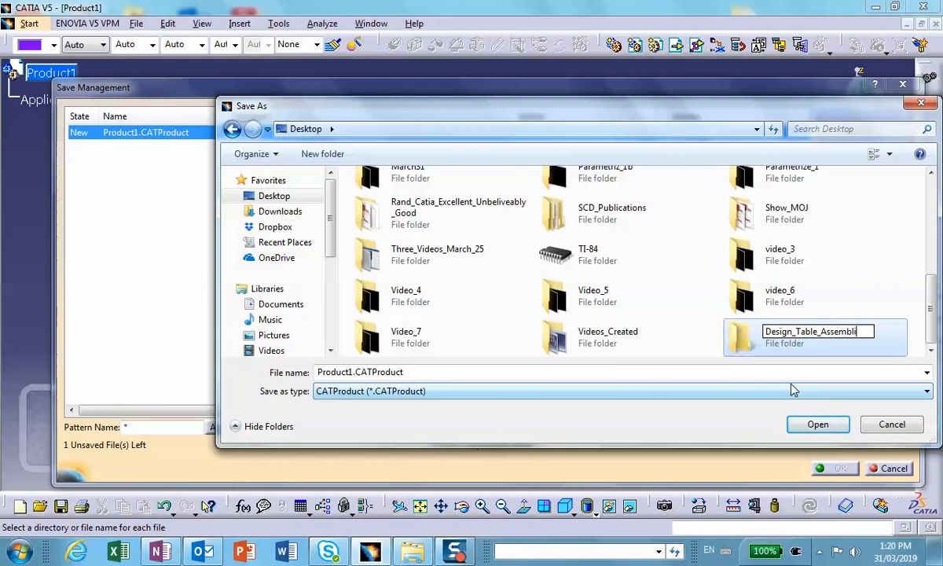
text(y)
Save the product as Product1.CATProduct in the Design_Table_Assembly folder.
click(817, 424)
click(817, 425)
click(835, 468)
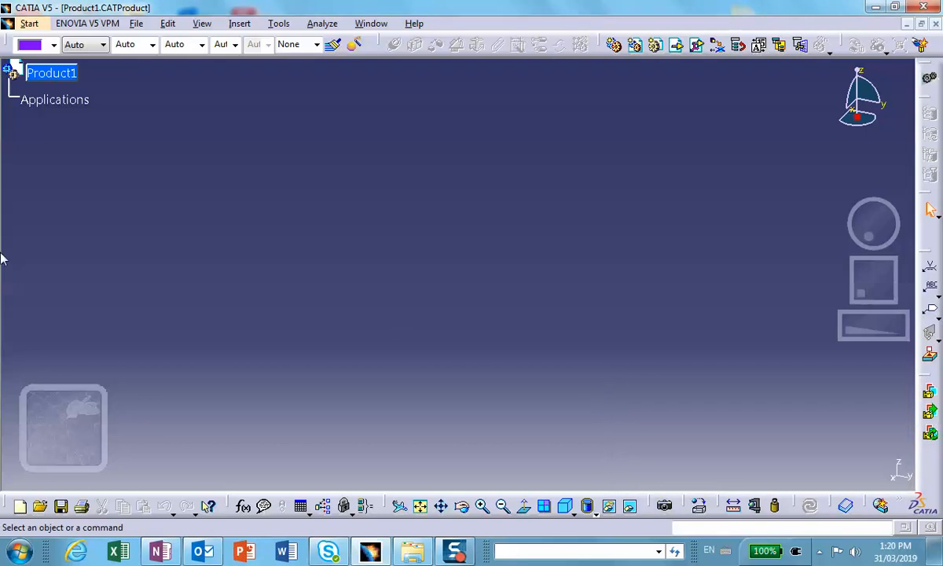
Insert a new part into Product1.
click(239, 23)
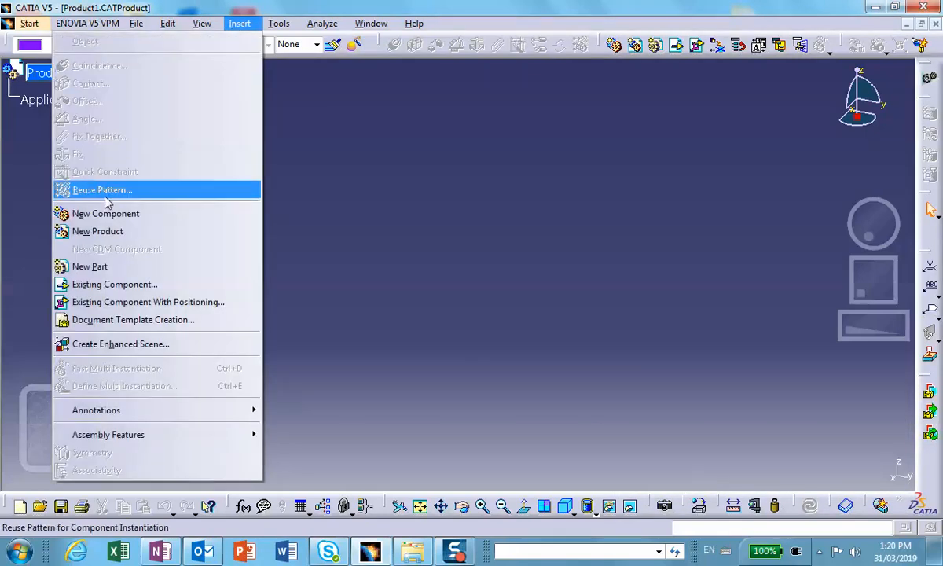
click(89, 267)
click(43, 73)
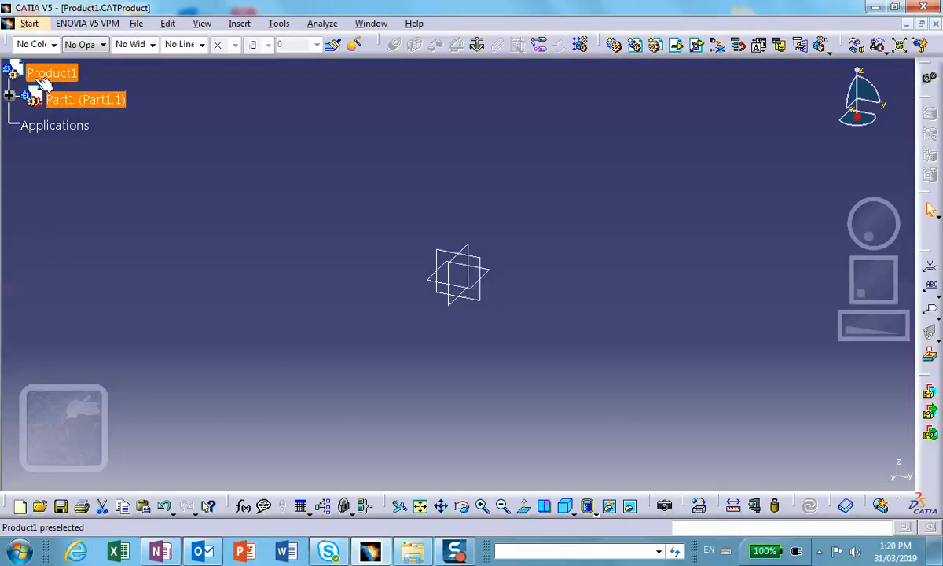
Set both the instance name and the part number of the inserted part to base.
click(8, 95)
right_click(79, 100)
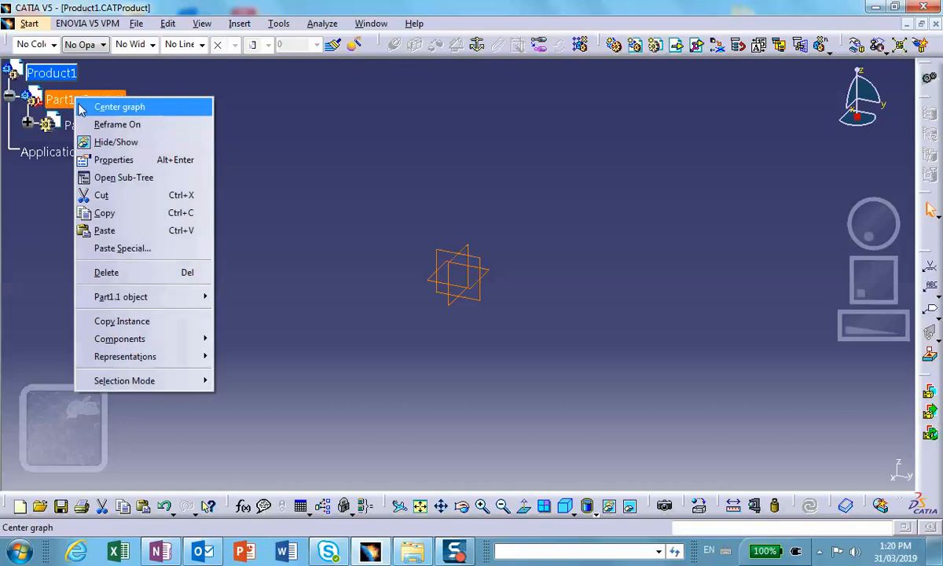
click(106, 160)
drag(318, 163, 248, 161)
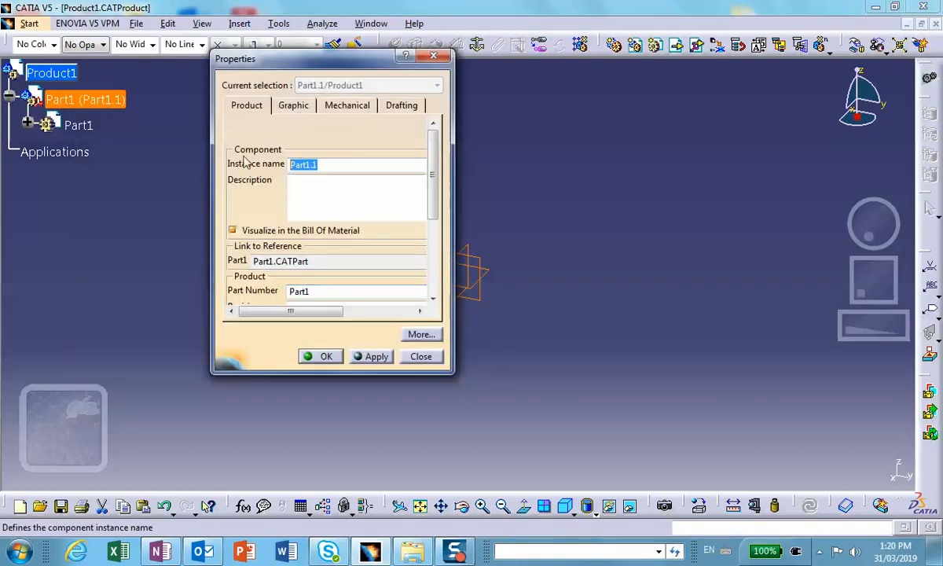
text(base)
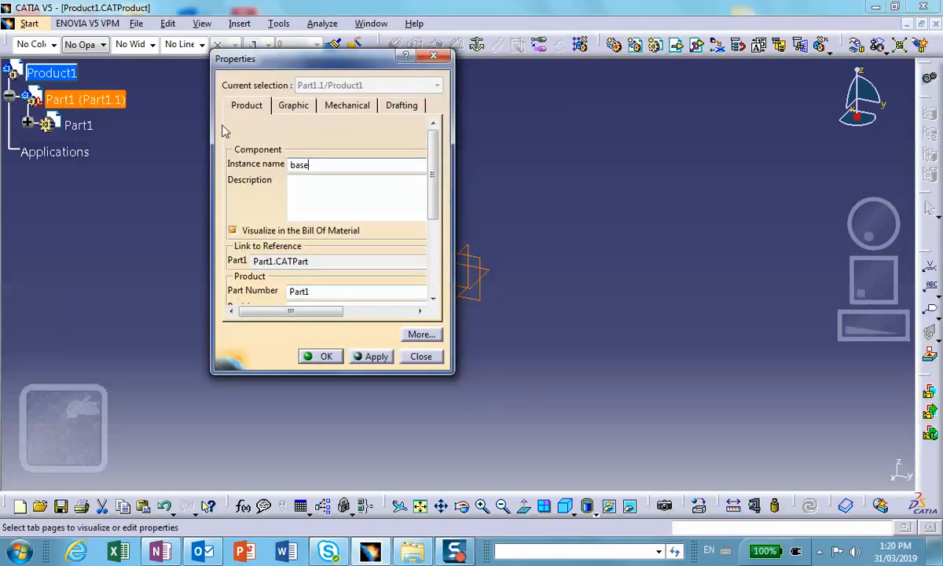
drag(319, 291, 246, 289)
text(base)
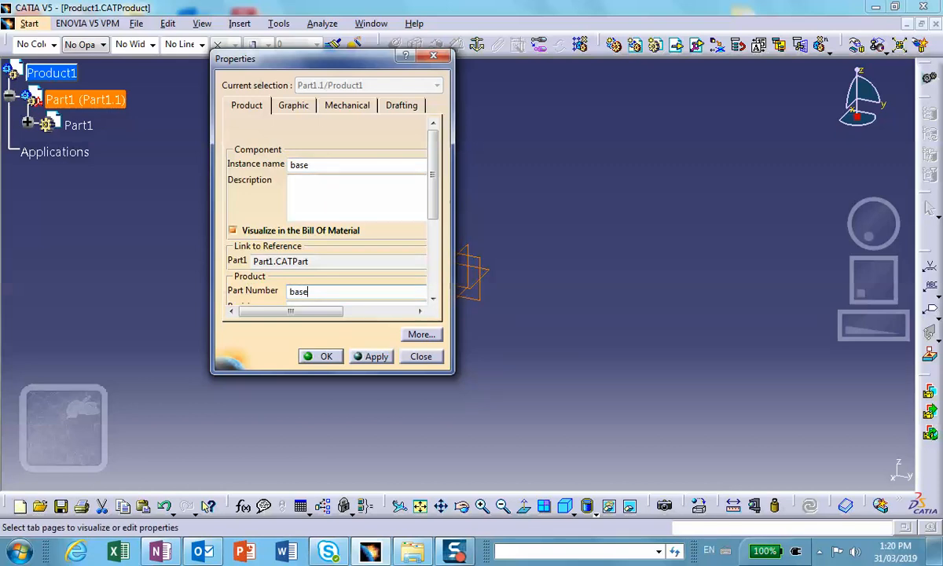
click(316, 355)
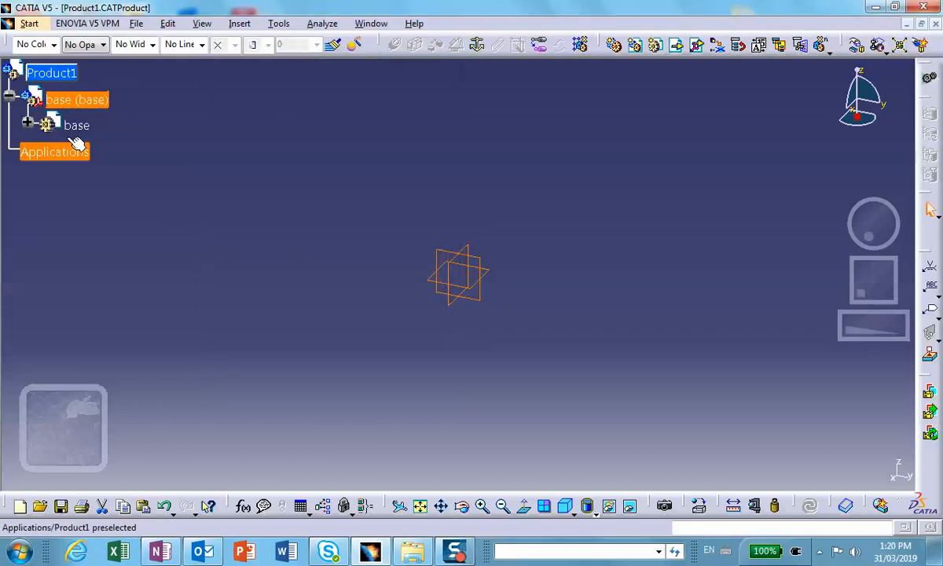
Activate the base part for editing and start a sketch on its yz plane.
double_click(72, 122)
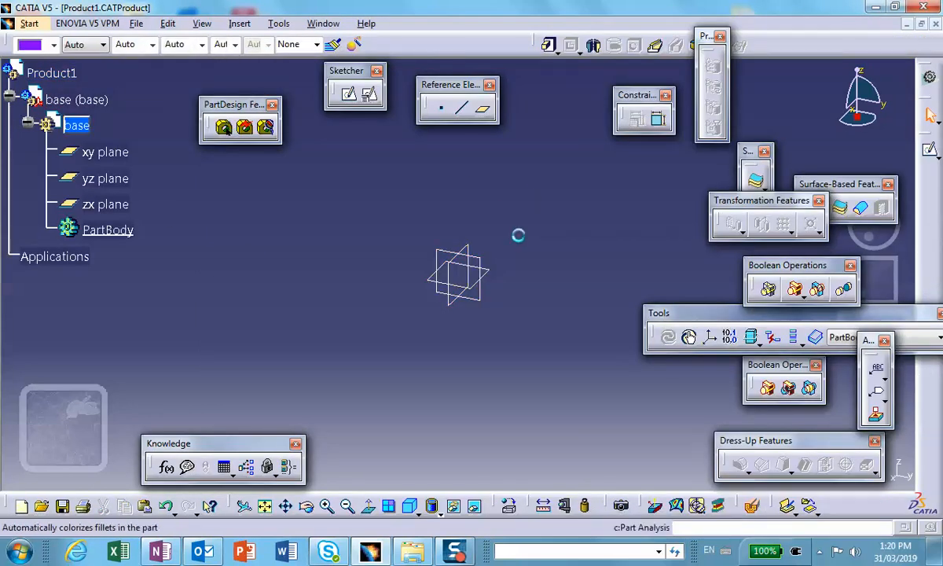
click(105, 178)
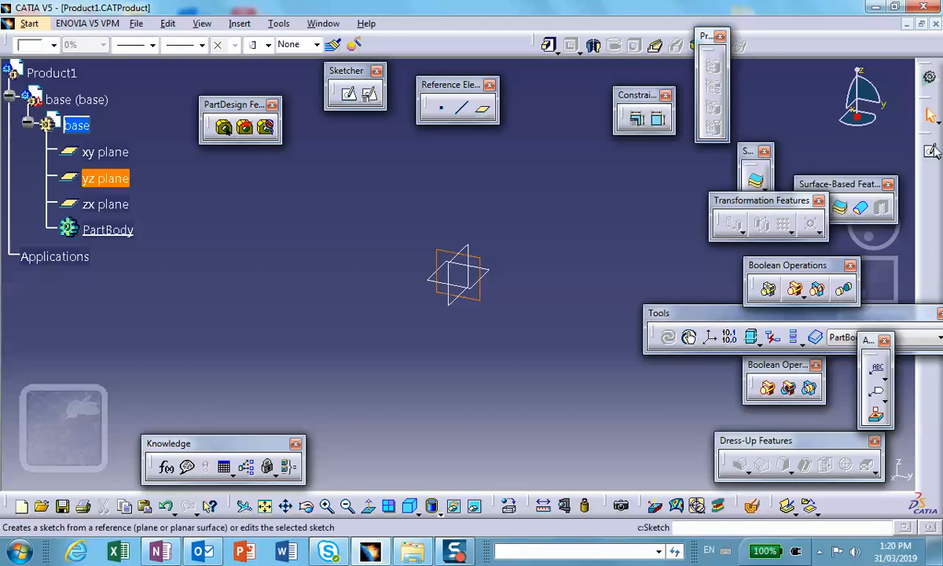
click(348, 95)
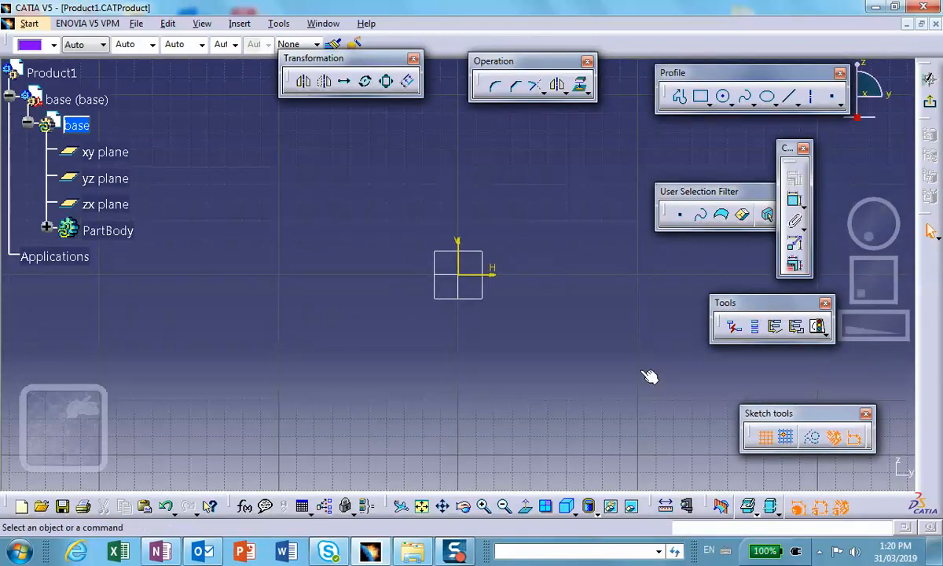
Sketch a closed rectangular profile with a V-notch in its upper edge below the origin, the notch vertex on the vertical axis and the lower-right corner about (3.39, -2.87).
click(679, 95)
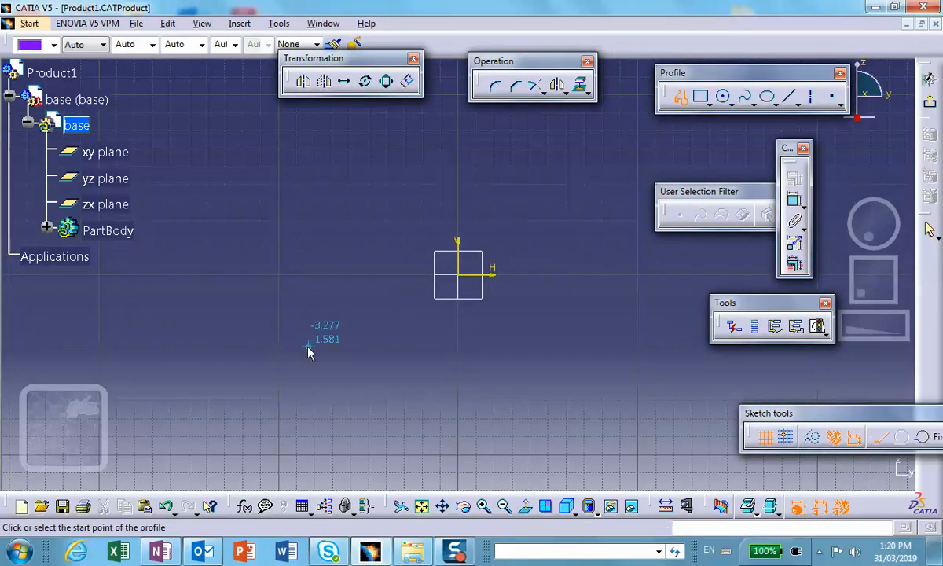
click(336, 321)
click(337, 406)
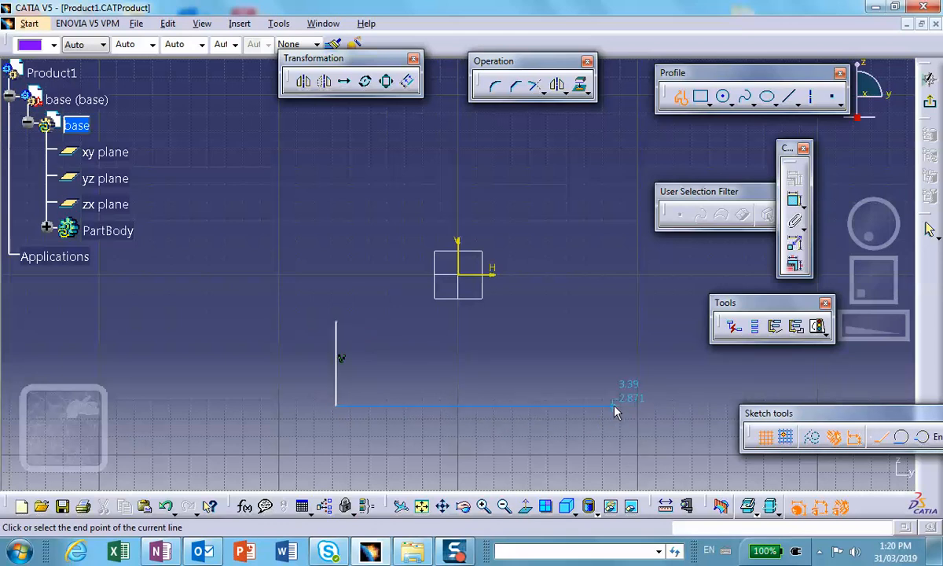
click(613, 405)
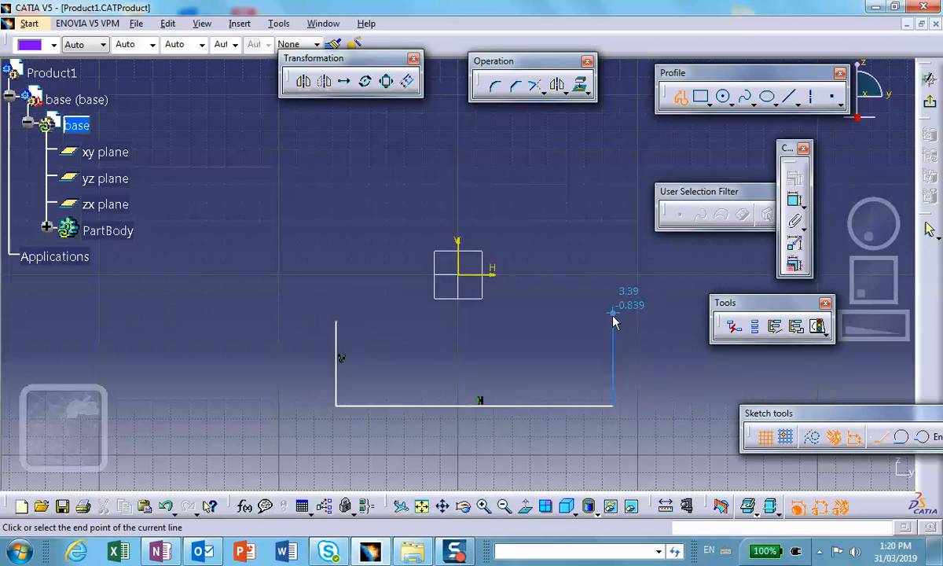
click(613, 322)
click(512, 321)
click(462, 351)
click(432, 322)
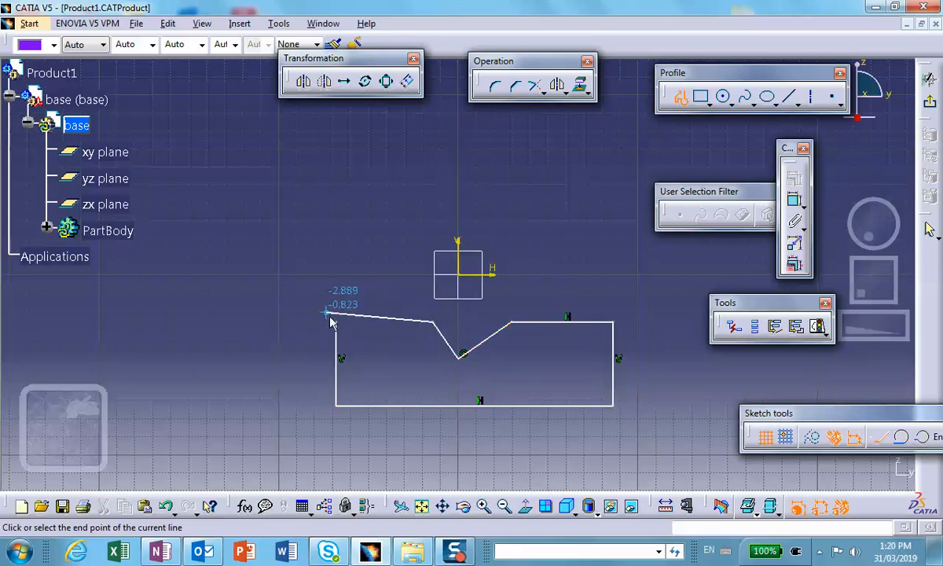
click(338, 321)
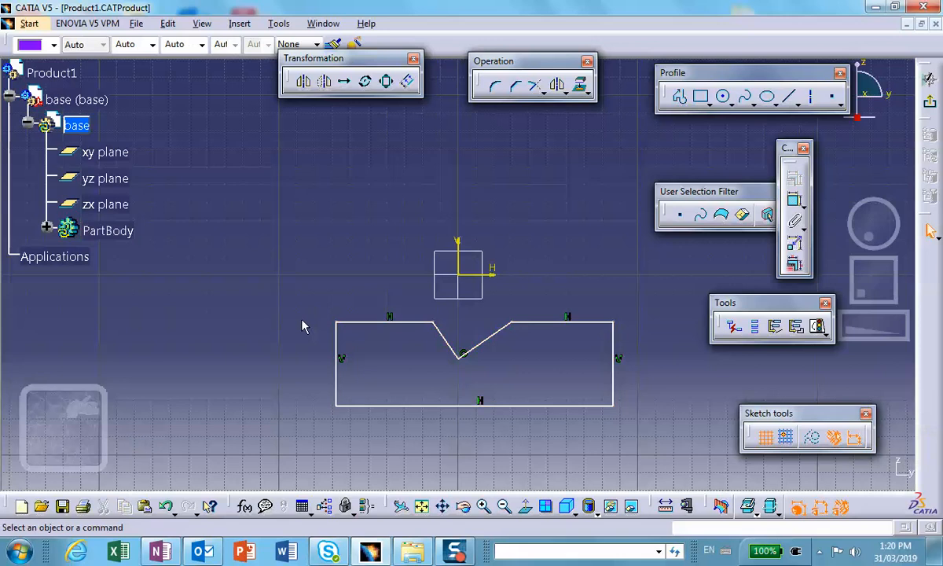
Constrain the profile's two outer vertical sides to be symmetric about the sketch's vertical axis.
click(336, 345)
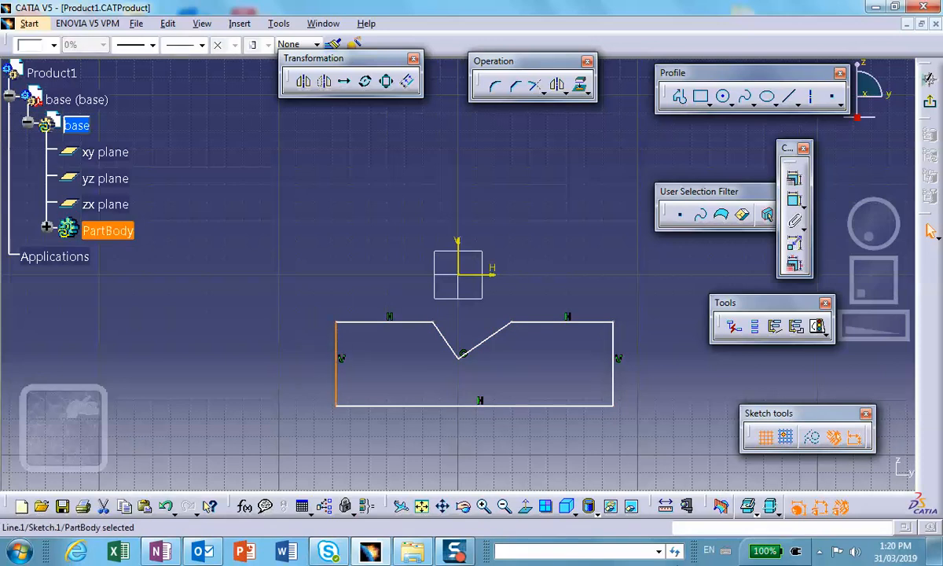
ctrl+click(619, 364)
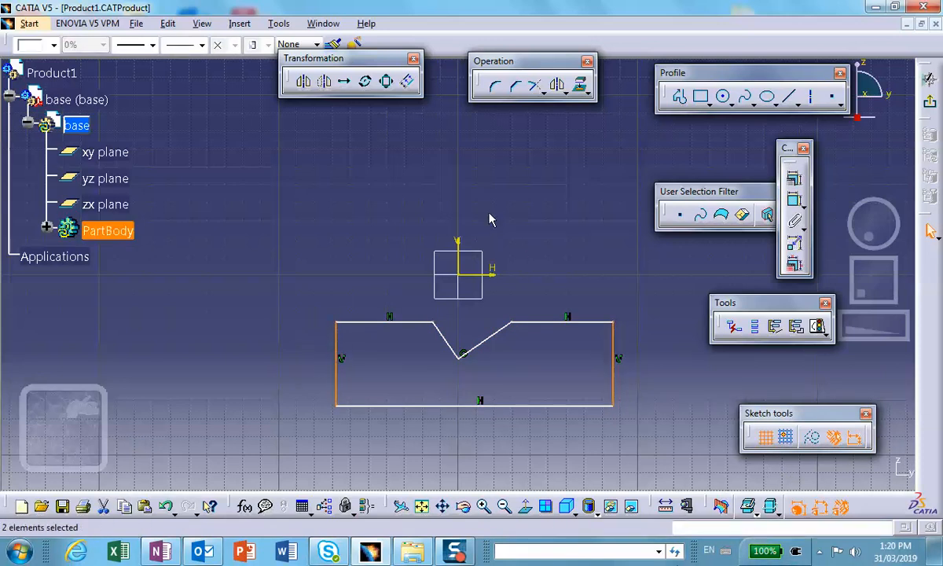
ctrl+click(458, 236)
click(793, 179)
click(746, 412)
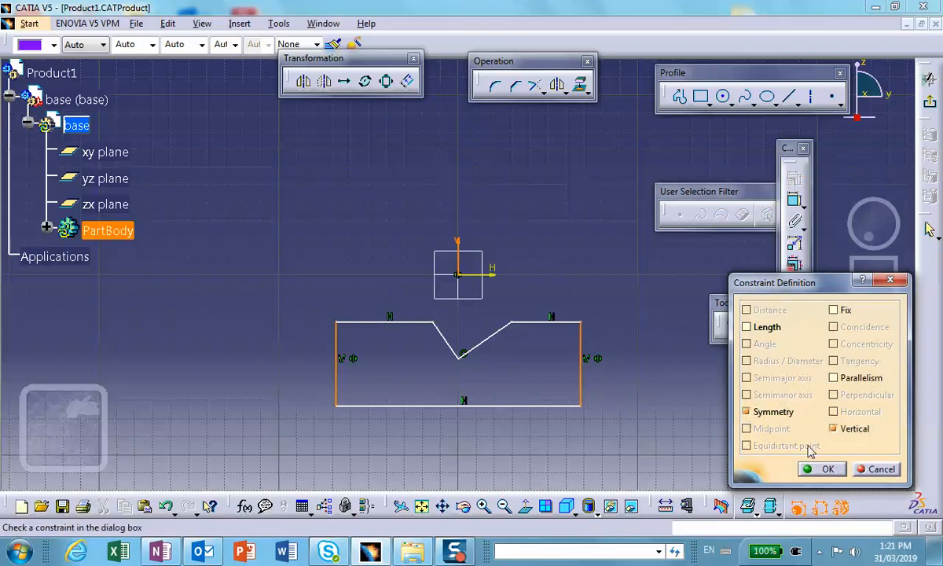
click(827, 469)
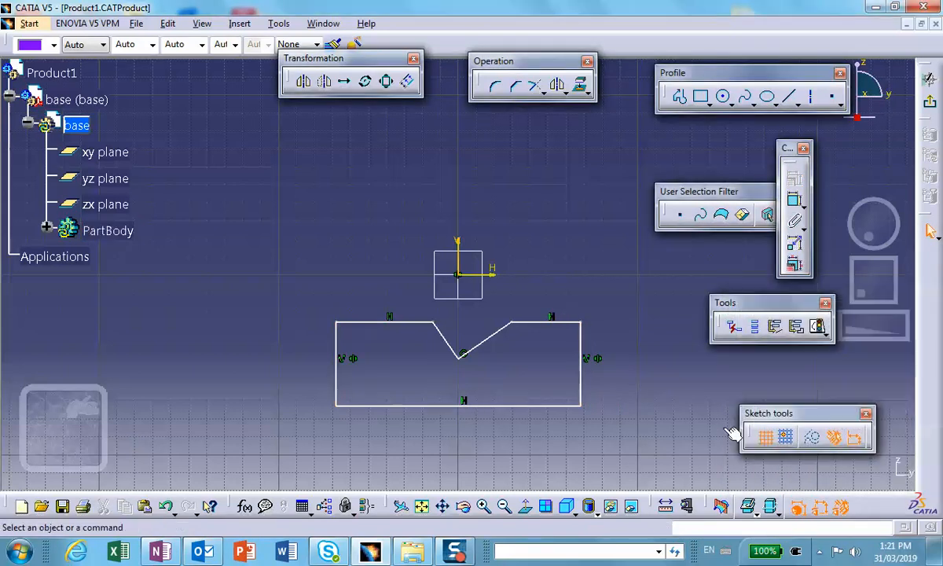
Constrain the two upper end points of the V-notch to be symmetric about the sketch's vertical axis.
click(516, 330)
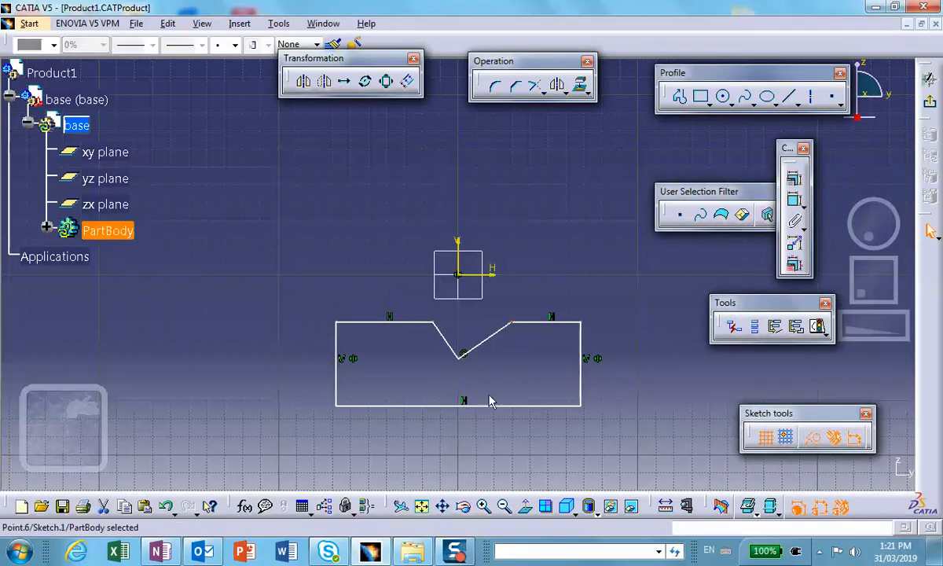
ctrl+click(433, 323)
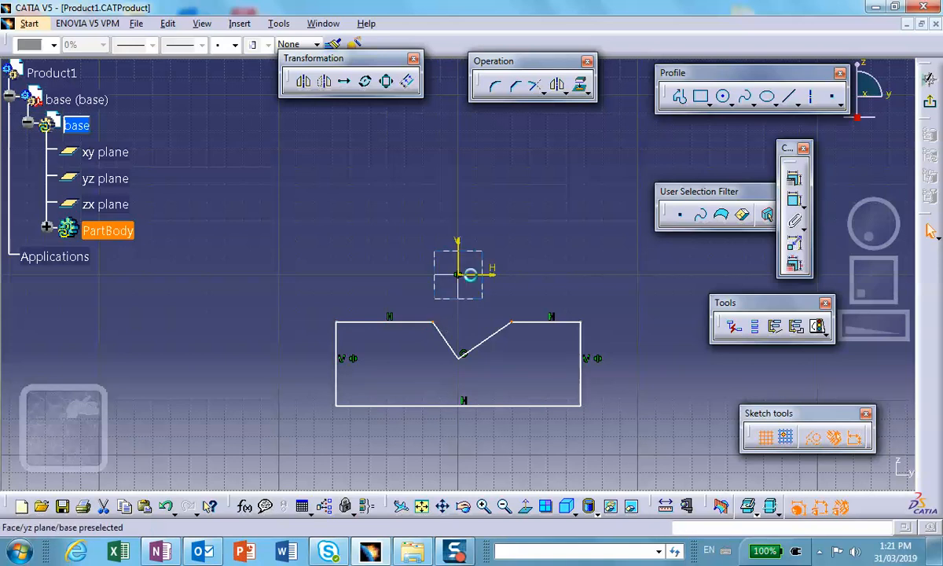
ctrl+click(458, 243)
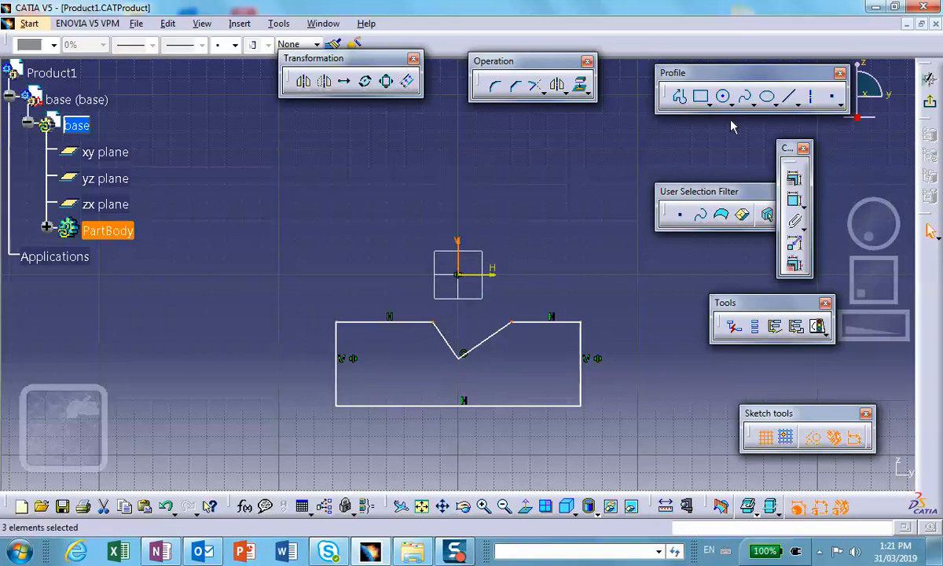
click(793, 179)
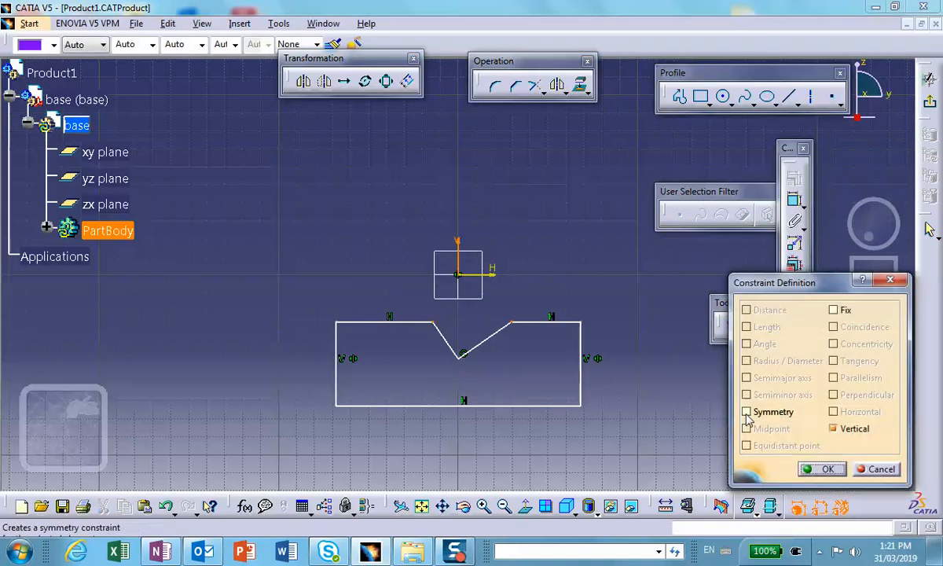
click(745, 412)
click(822, 469)
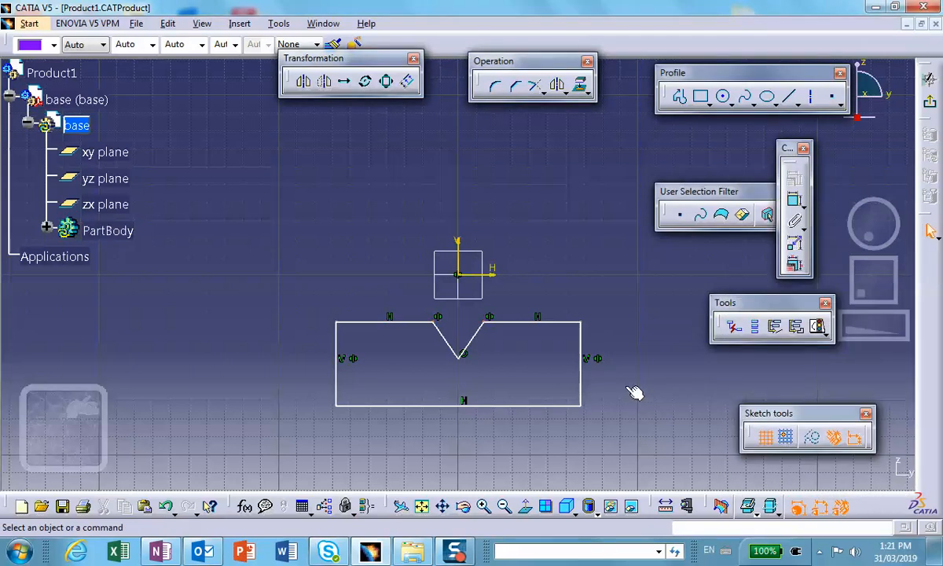
Dimension the included angle between the two sloping sides of the V-notch.
middle_click(572, 343)
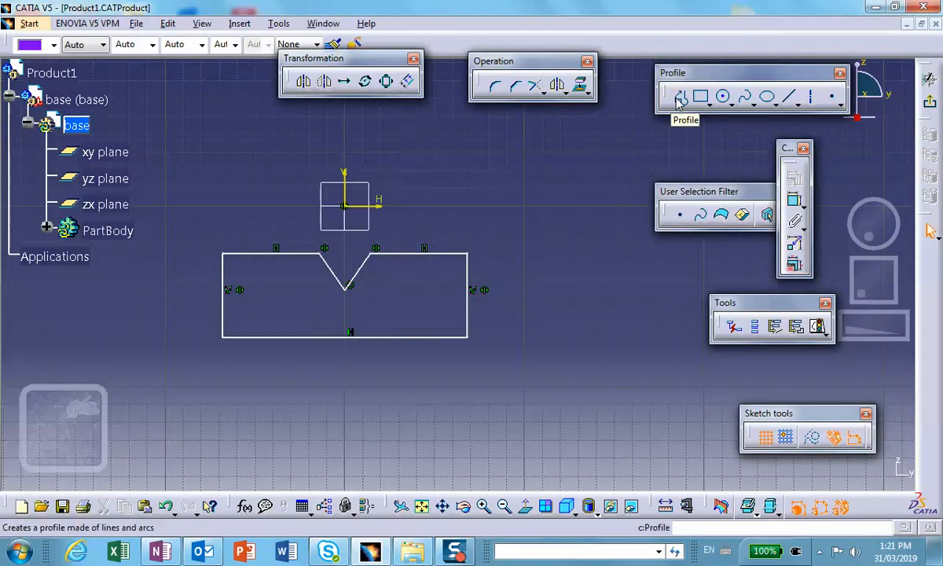
click(794, 200)
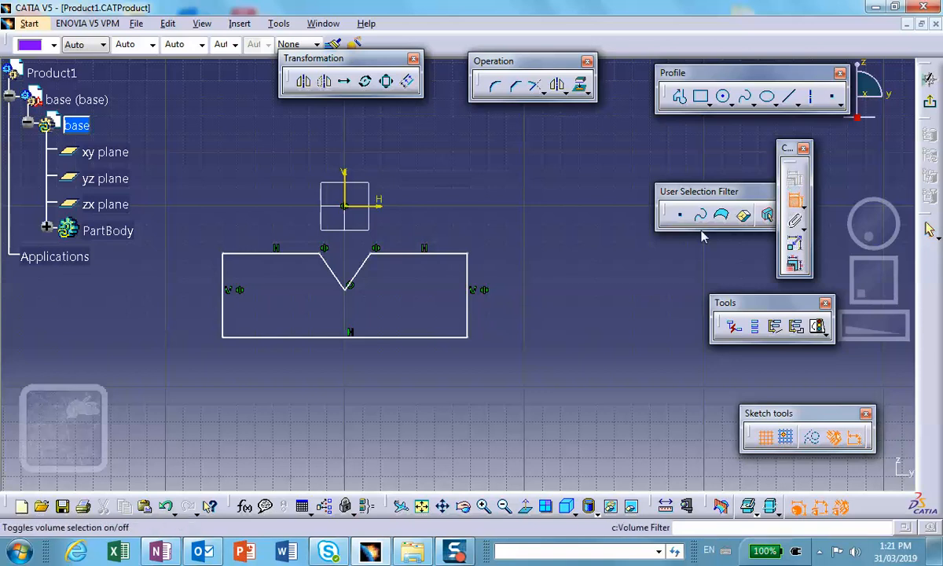
click(341, 274)
click(358, 271)
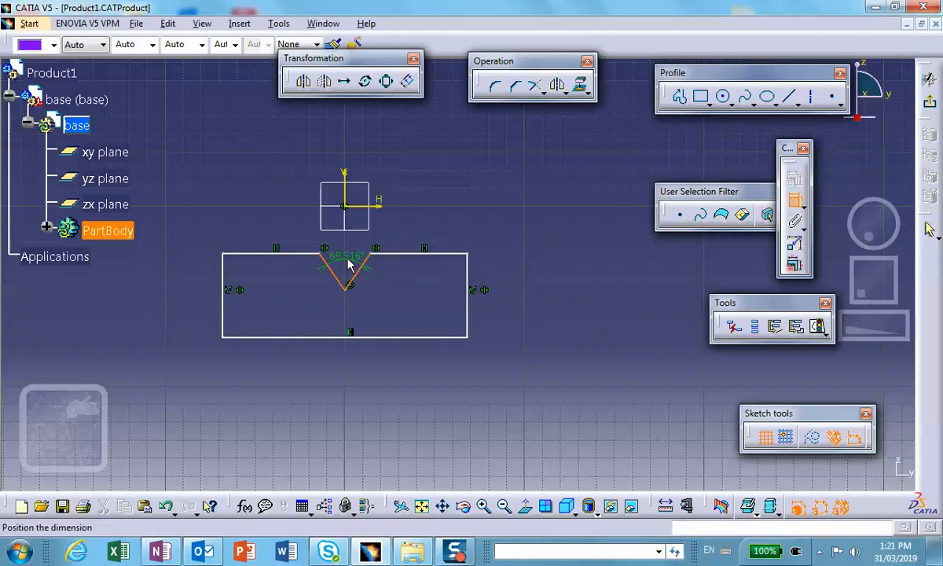
click(349, 259)
Dimension the V-notch's depth from its vertex to the profile's upper horizontal edge.
click(794, 201)
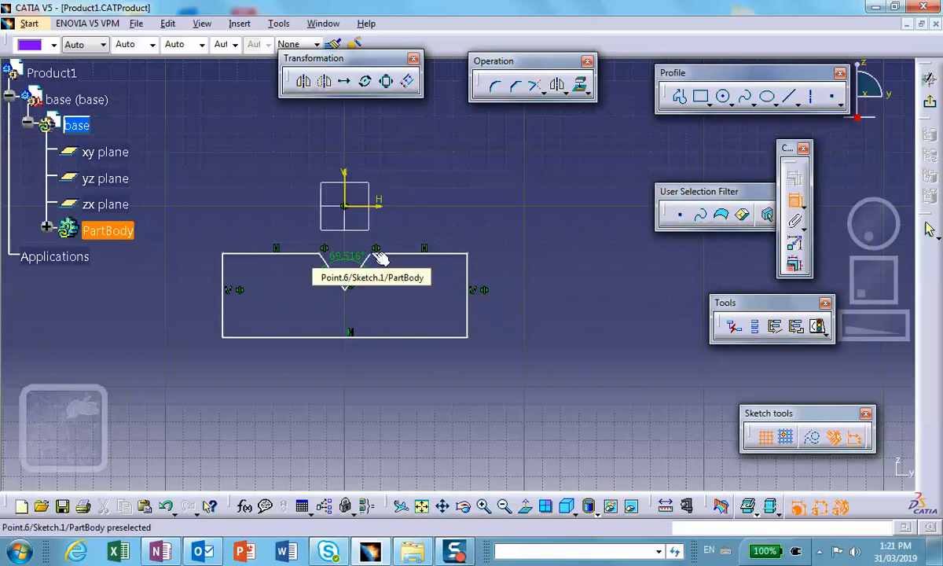
click(352, 293)
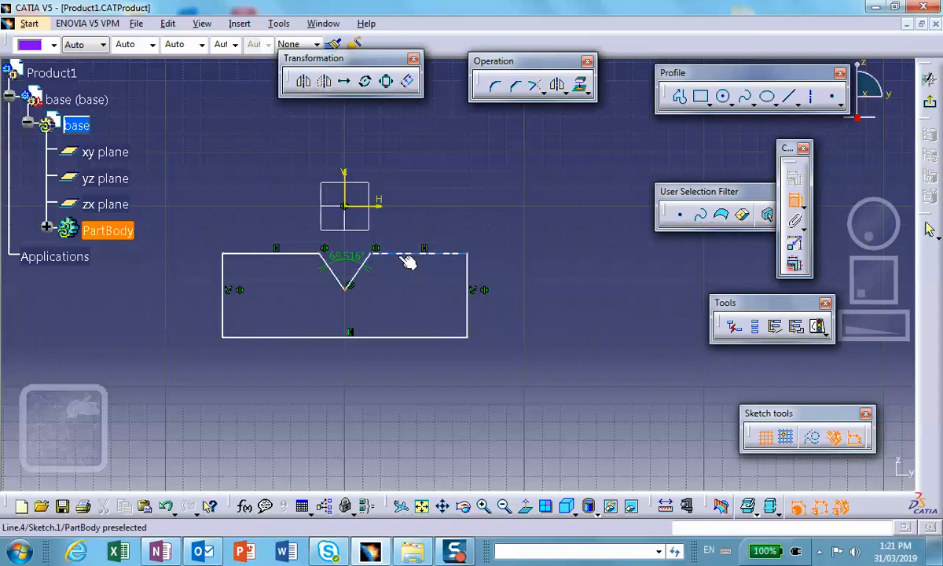
click(411, 260)
click(410, 273)
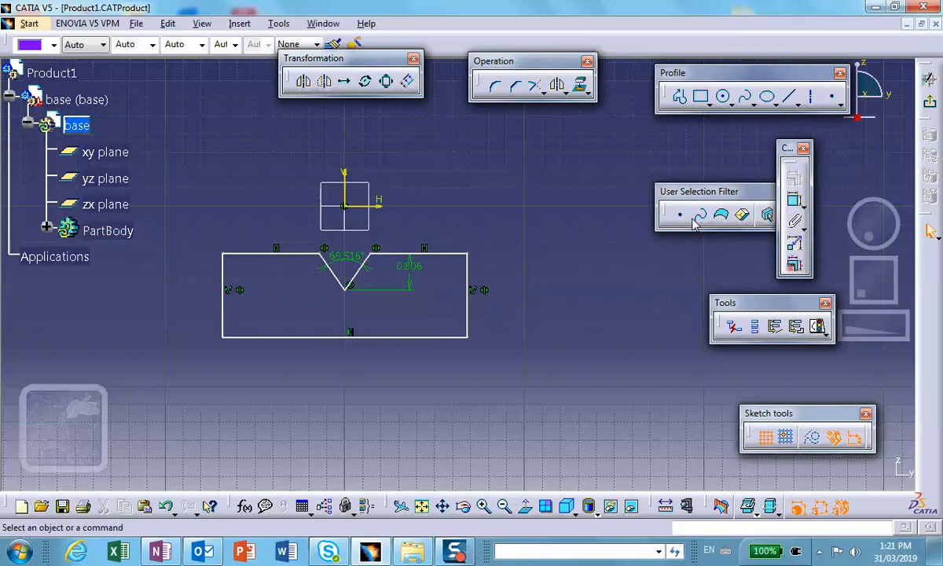
Leave the sketch and extrude the notched profile as a pad with a length of 1 in.
click(929, 78)
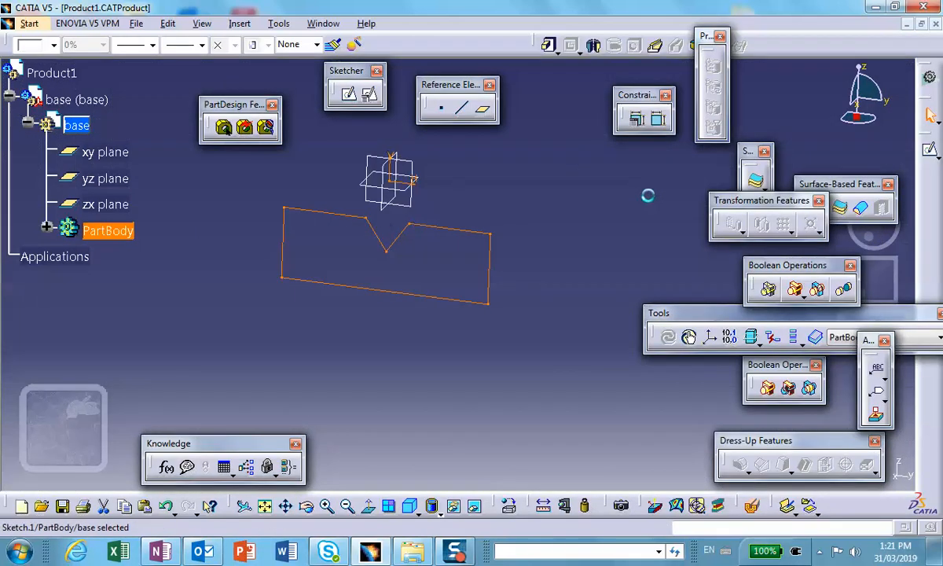
click(548, 45)
text(1in)
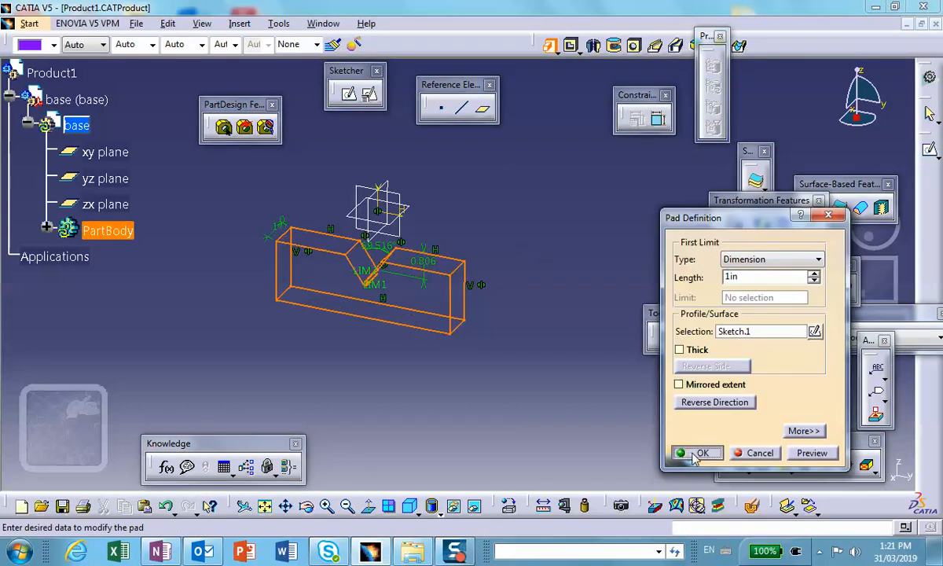
click(695, 453)
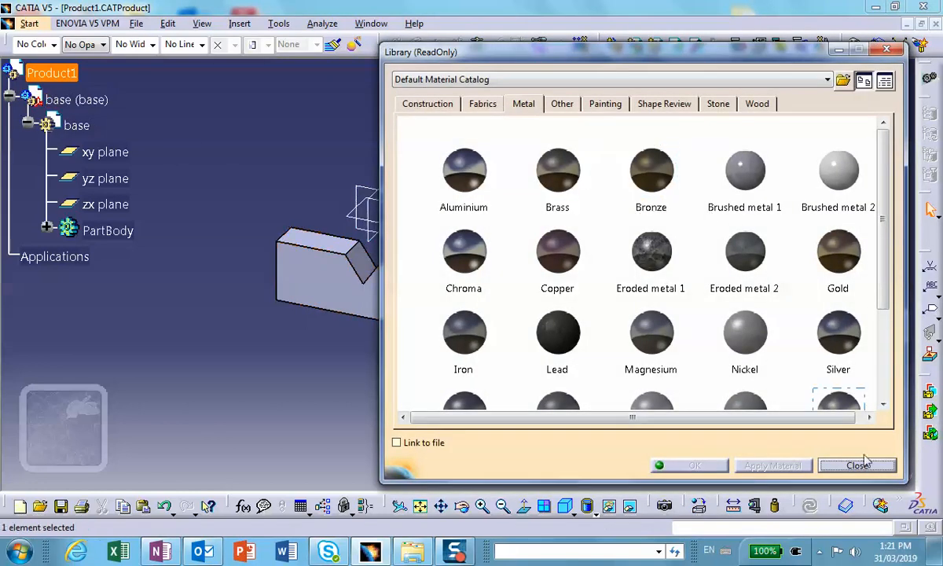
Reactivate the base part and apply Aluminium from the metal materials to the base component.
click(857, 465)
double_click(76, 125)
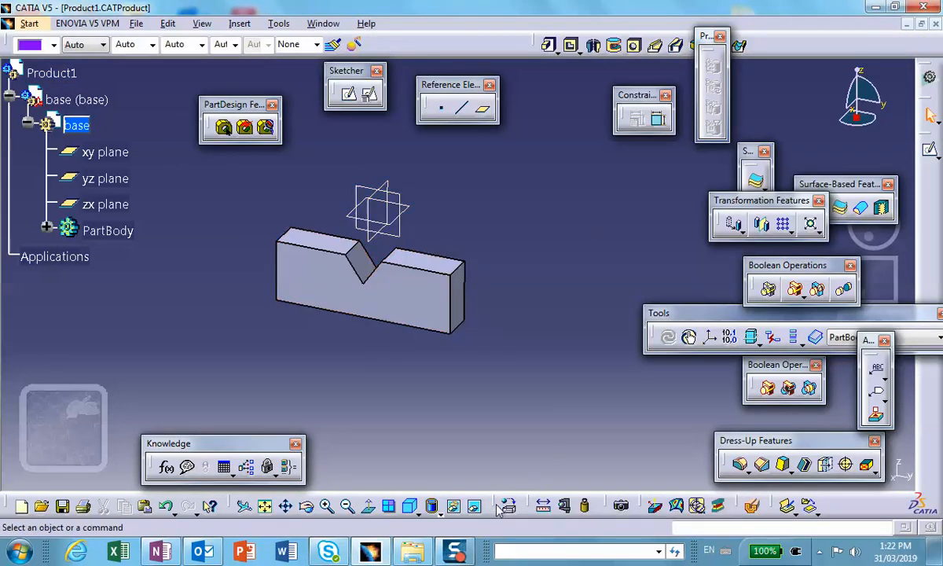
click(505, 507)
click(522, 105)
click(486, 165)
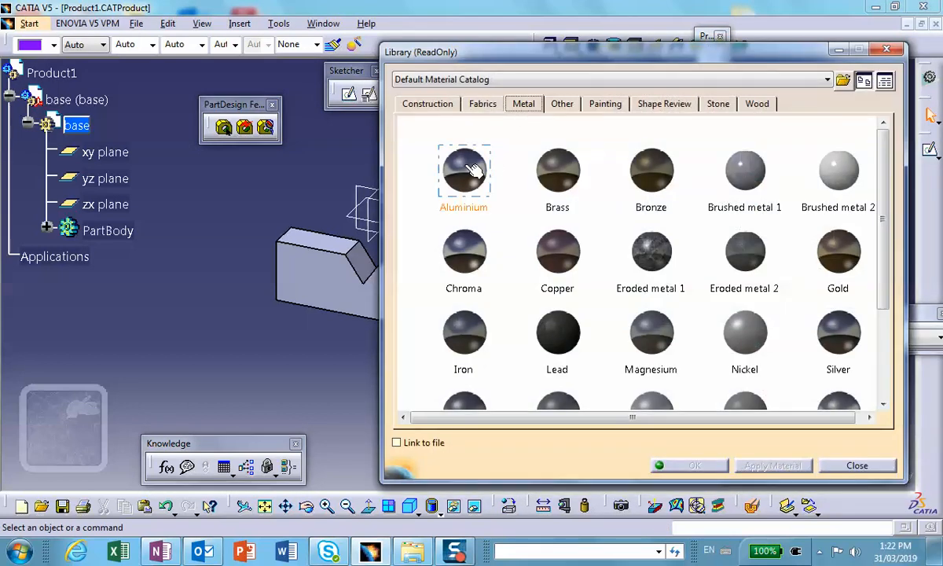
click(77, 100)
click(691, 465)
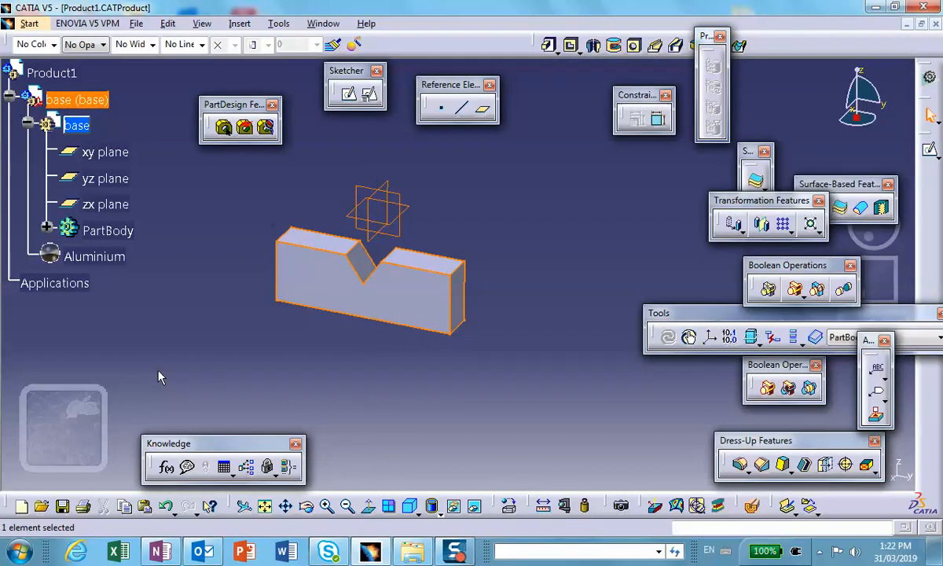
click(247, 323)
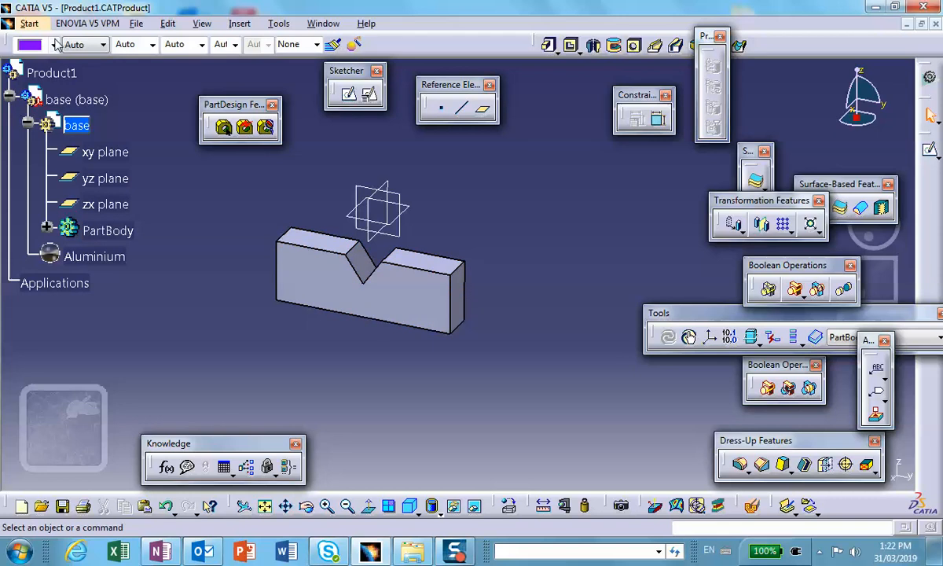
Activate Product1 and save the assembly together with its documents.
double_click(62, 73)
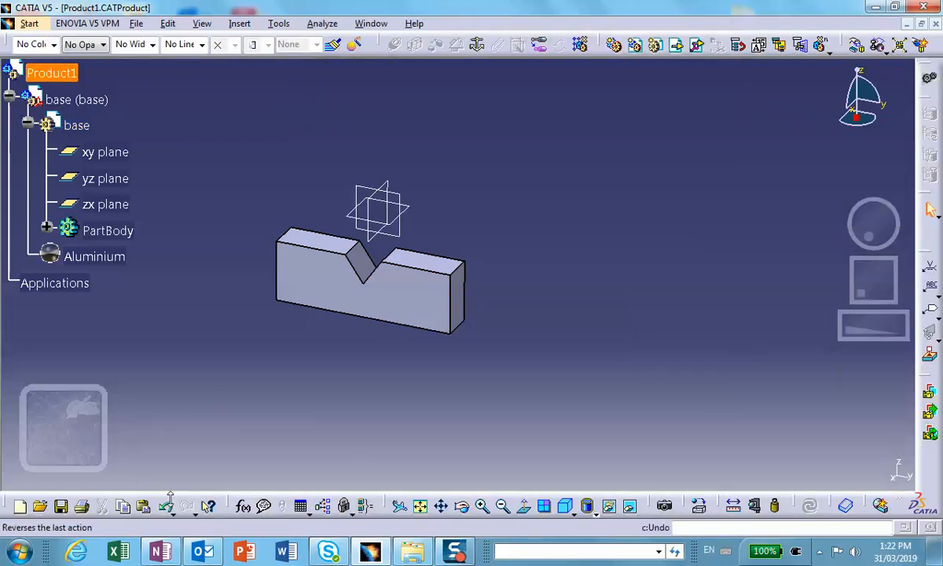
click(61, 505)
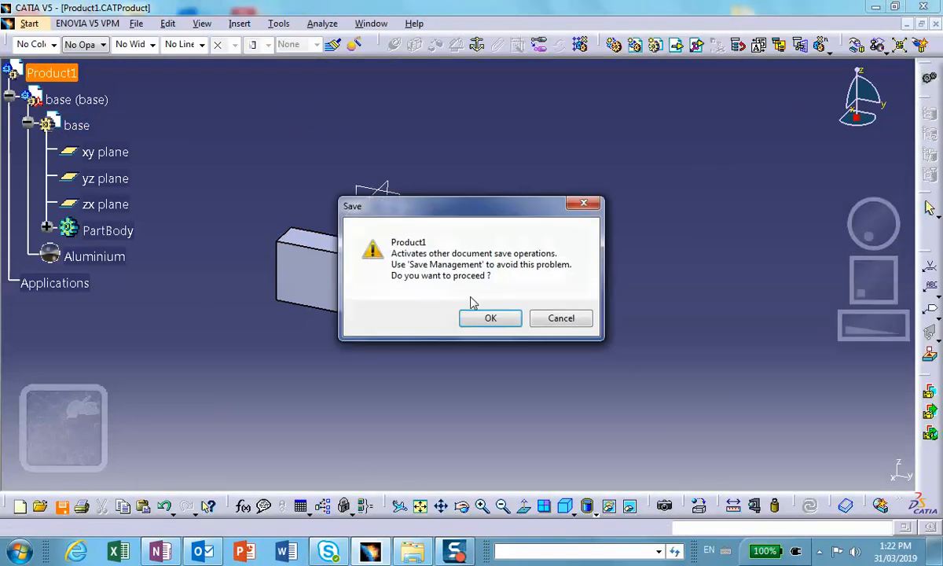
click(490, 319)
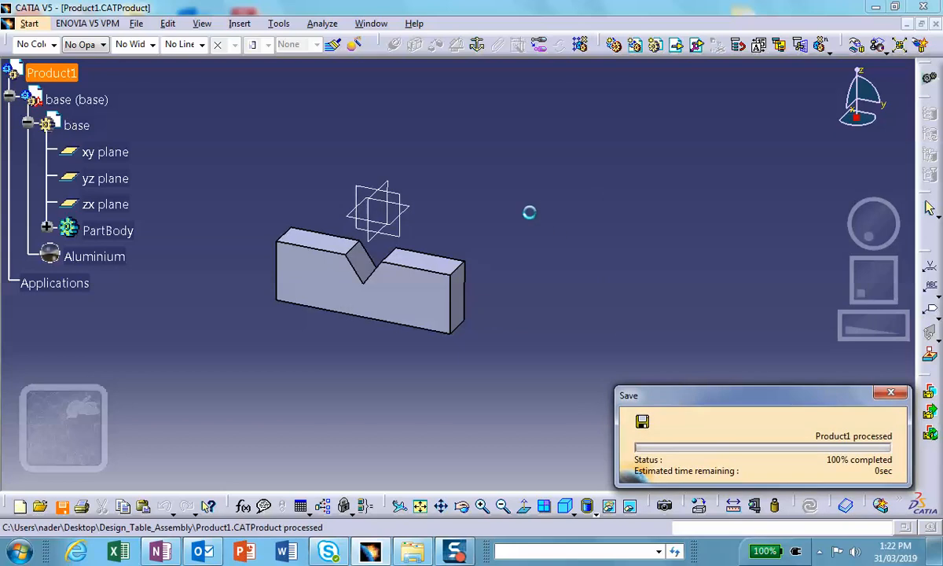
click(238, 128)
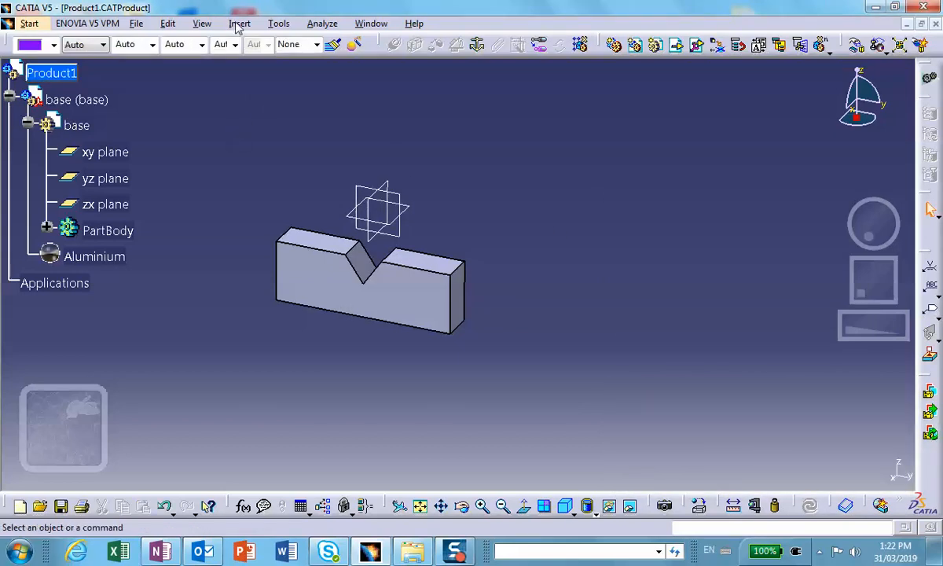
Insert a second new part under Product1, using the assembly origin as its origin point.
click(238, 24)
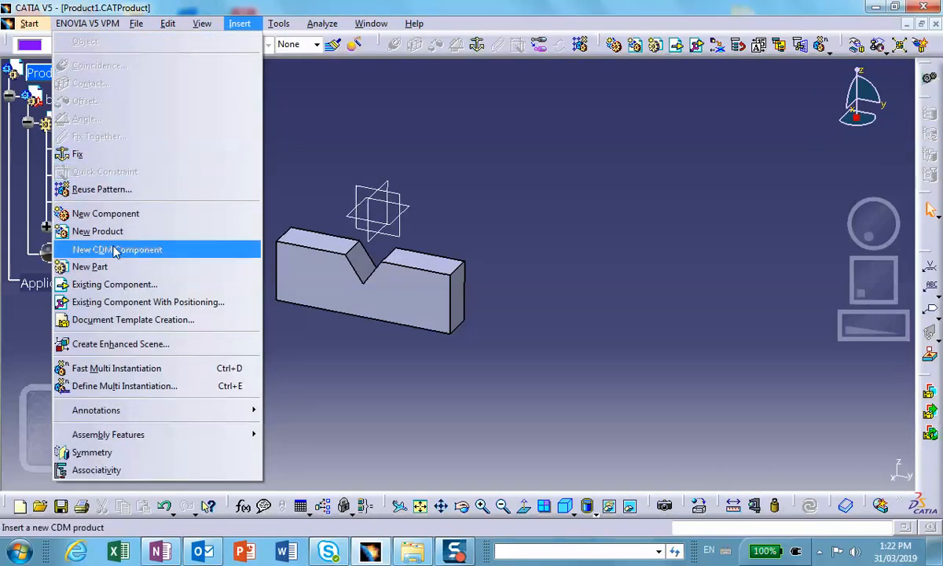
click(89, 266)
click(49, 73)
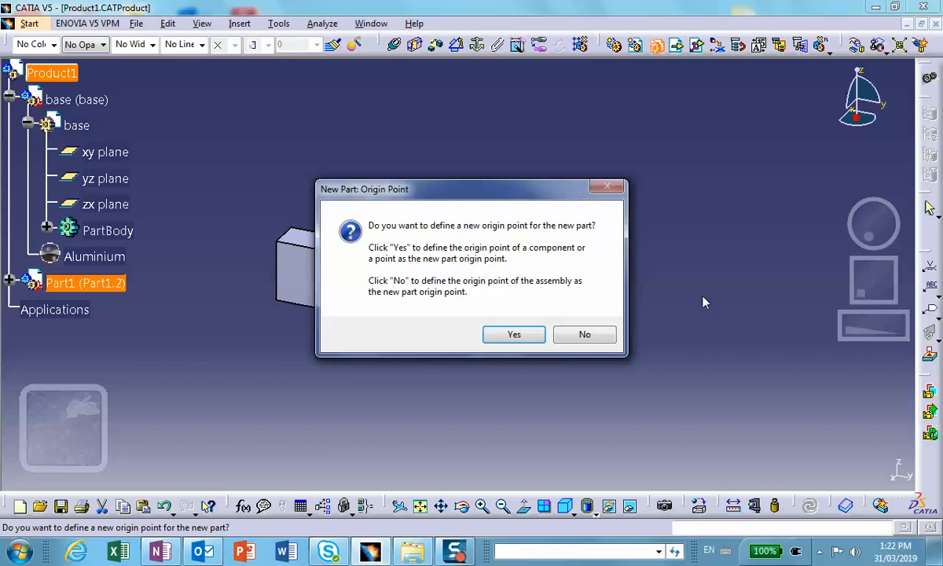
click(584, 335)
Set both the instance name and the part number of the newly inserted part to wedge.
click(10, 280)
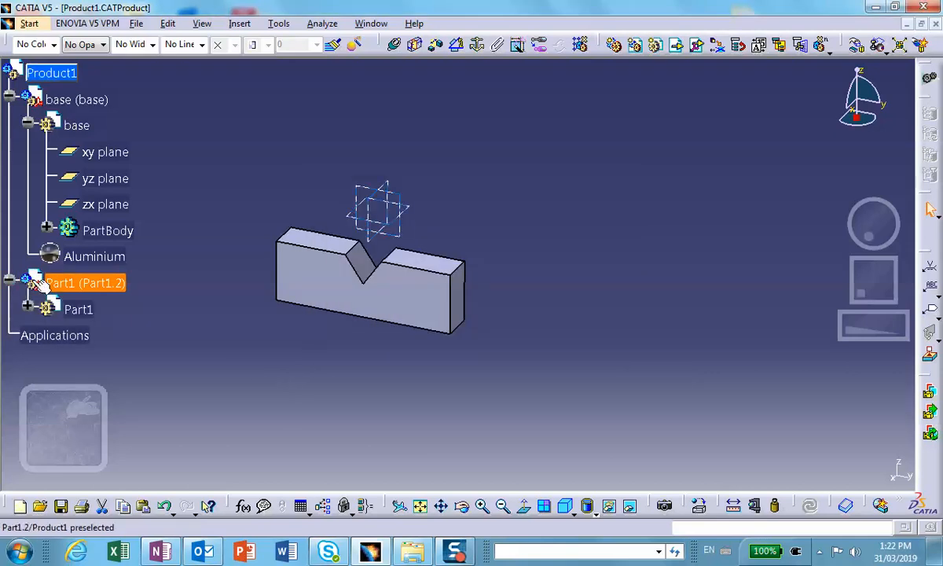
right_click(78, 284)
click(93, 303)
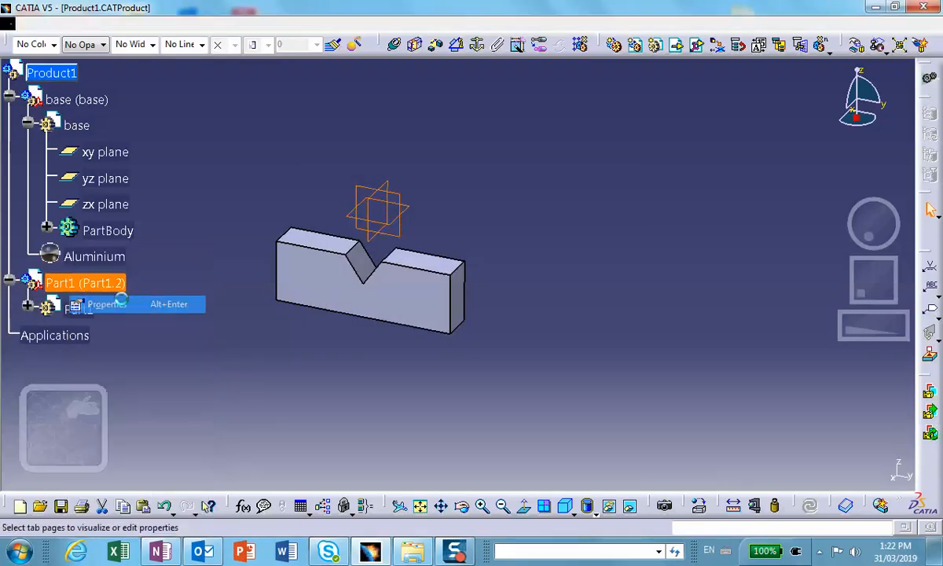
double_click(337, 160)
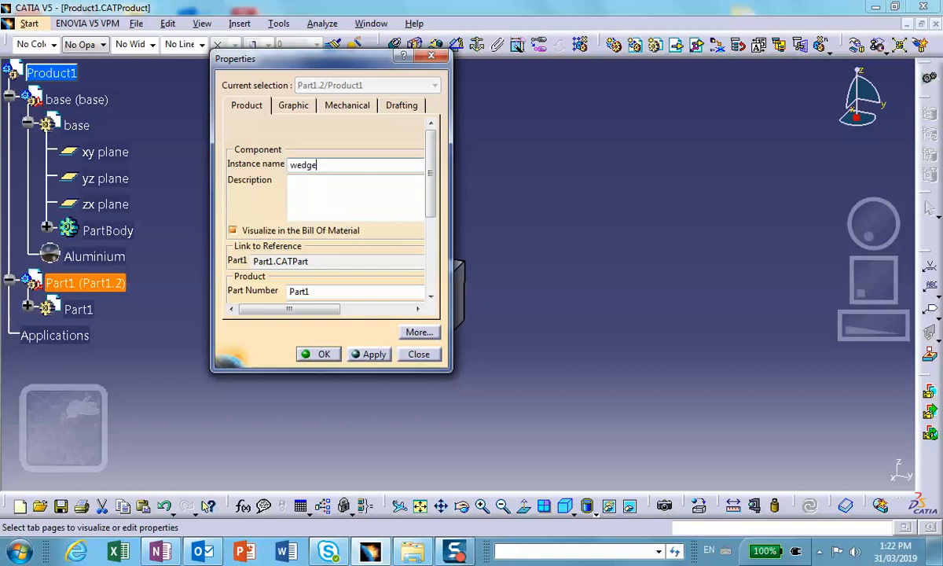
double_click(322, 291)
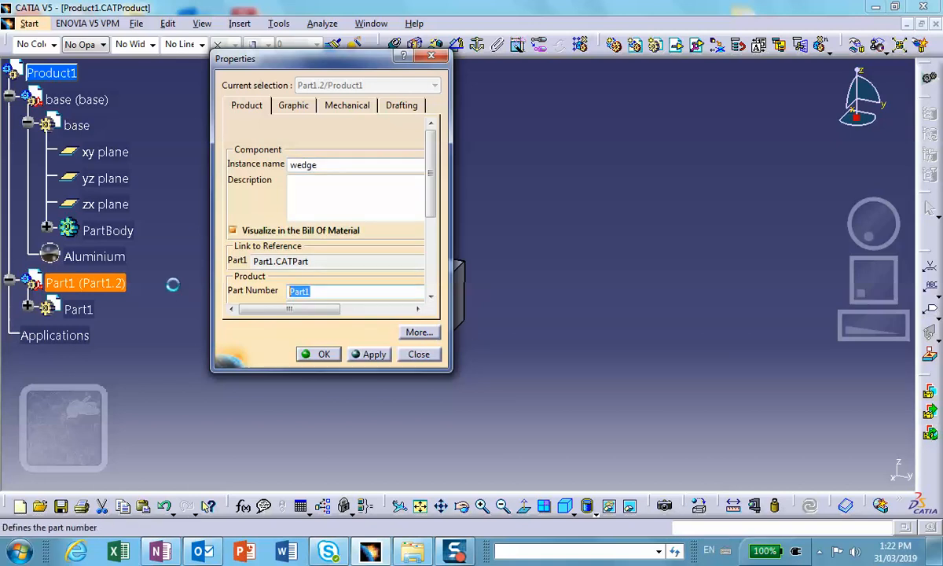
text(wedge)
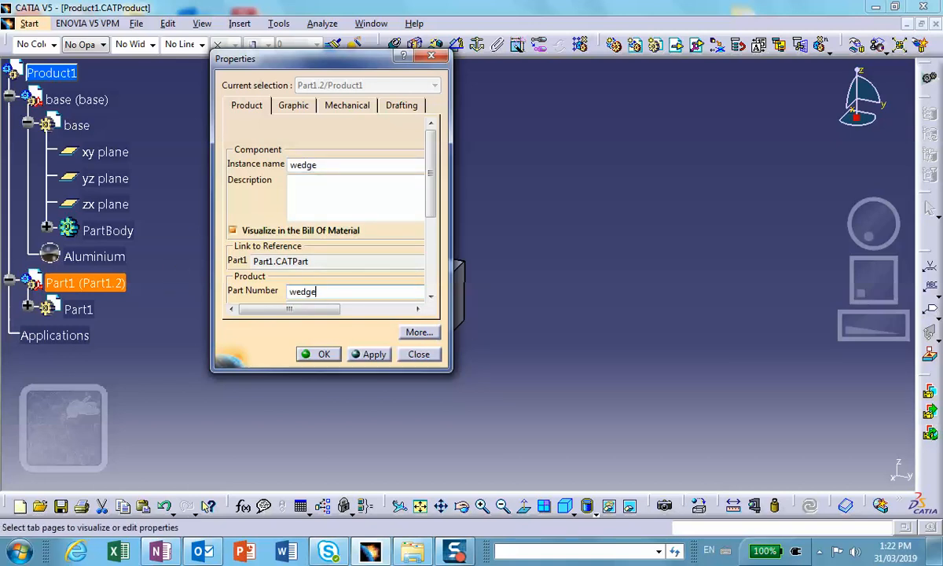
click(317, 354)
Activate the wedge part for editing and start a sketch on its yz plane.
double_click(83, 309)
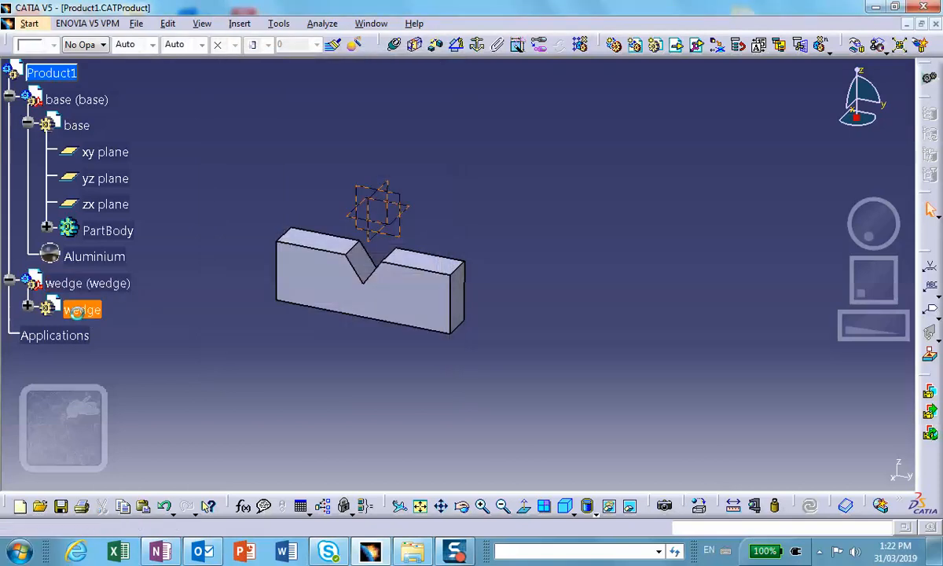
click(455, 403)
click(401, 200)
click(929, 149)
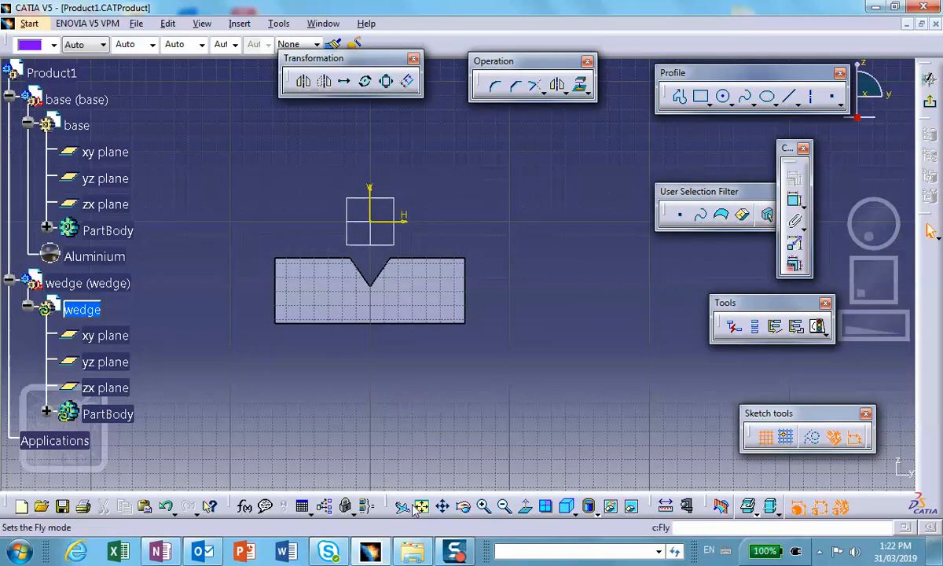
Sketch a closed kite-shaped profile above the origin, with its upper and lower vertices on the vertical axis and the upper one about (0, 4.81).
click(442, 506)
drag(358, 285, 337, 384)
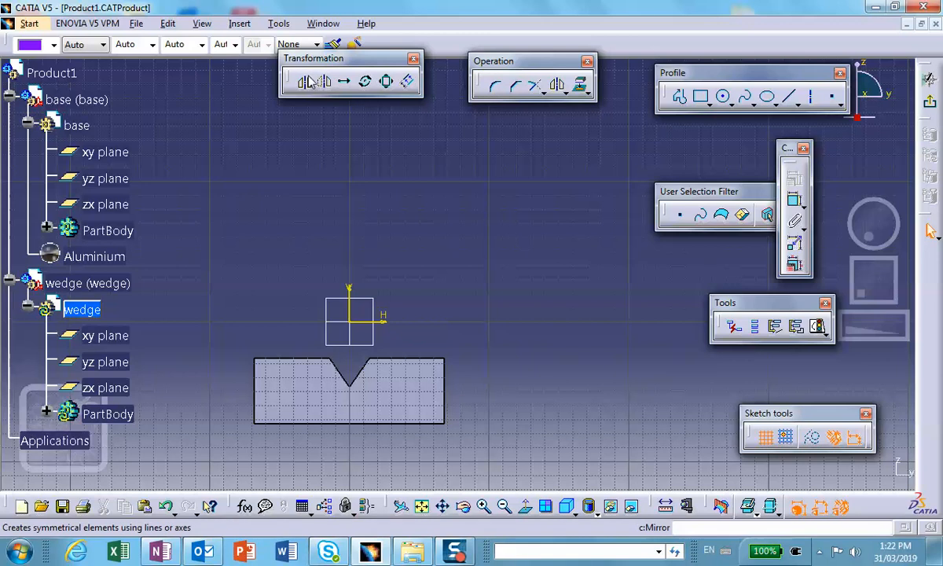
click(680, 96)
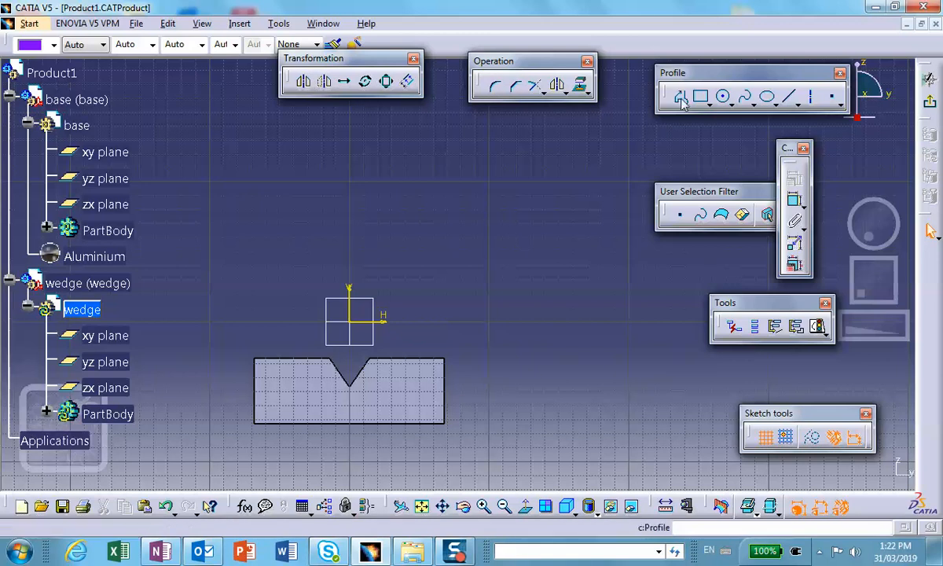
click(360, 150)
click(317, 220)
click(351, 268)
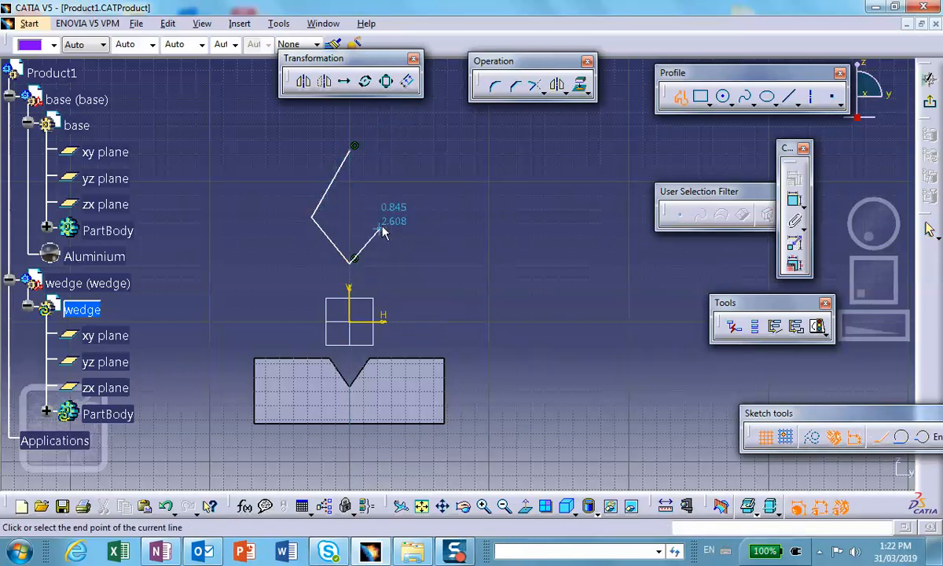
click(353, 147)
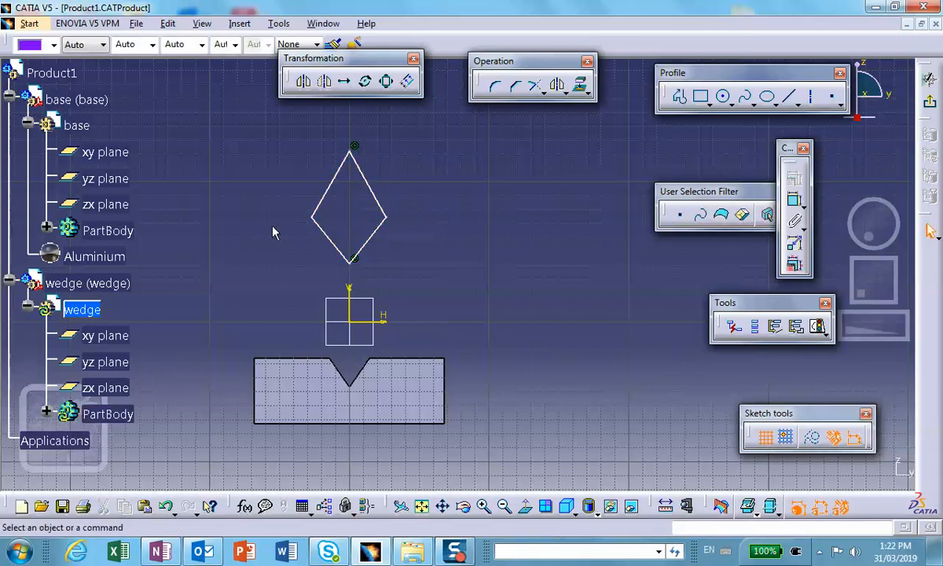
click(313, 216)
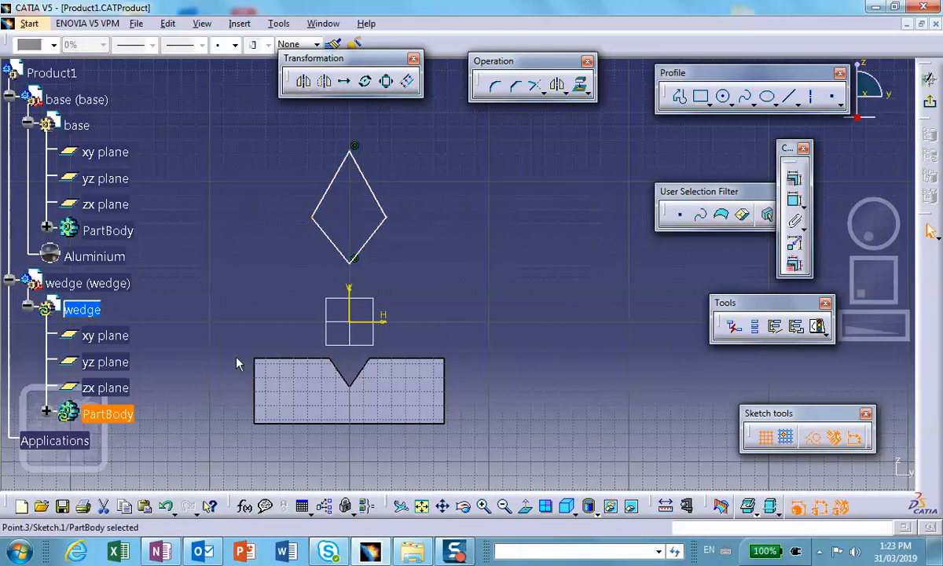
click(383, 210)
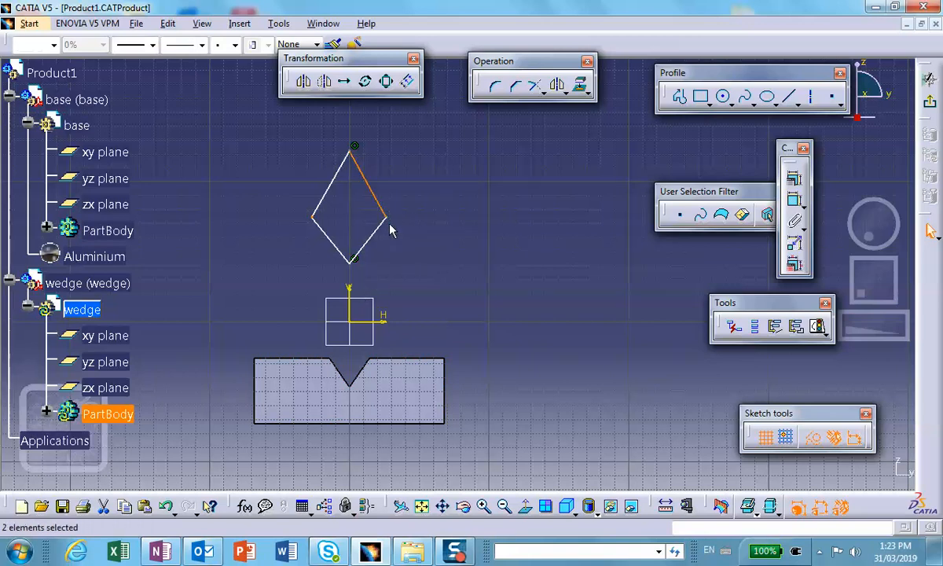
click(517, 225)
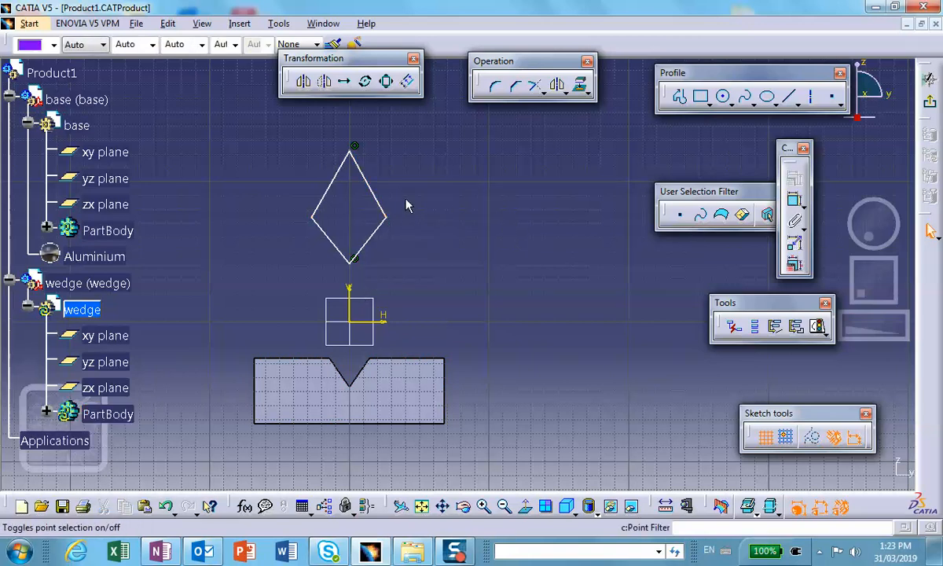
Constrain the kite's two side vertices to be symmetric about the vertical axis.
click(313, 216)
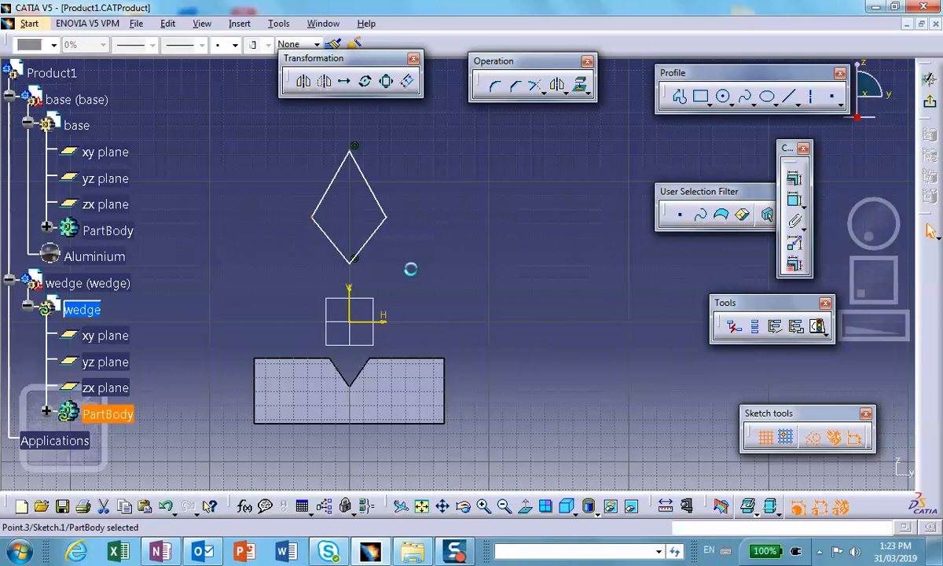
ctrl+click(387, 217)
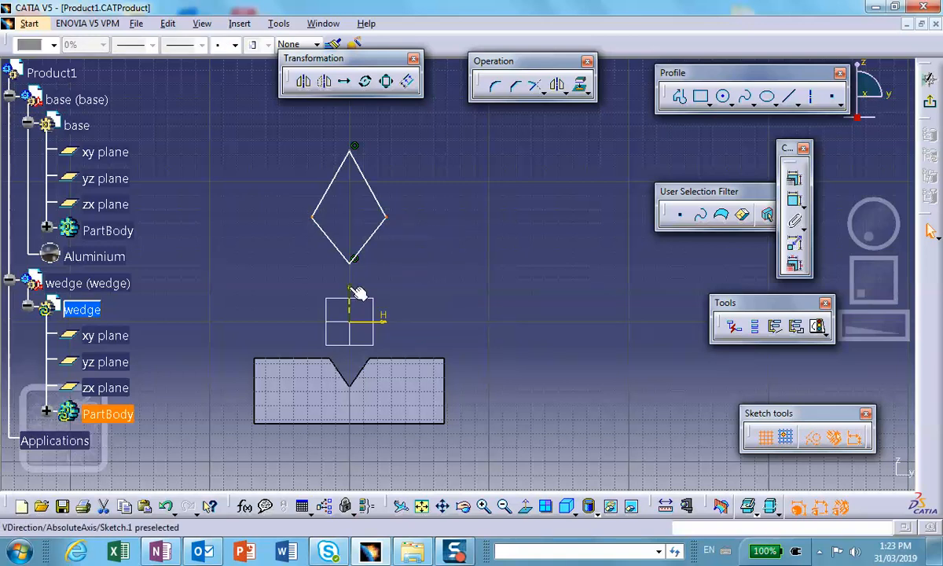
click(793, 178)
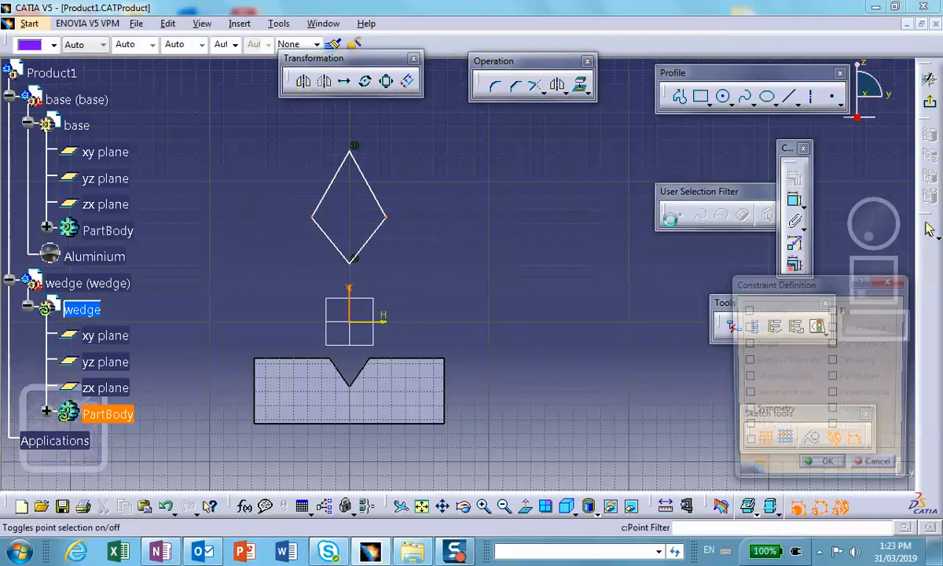
click(746, 412)
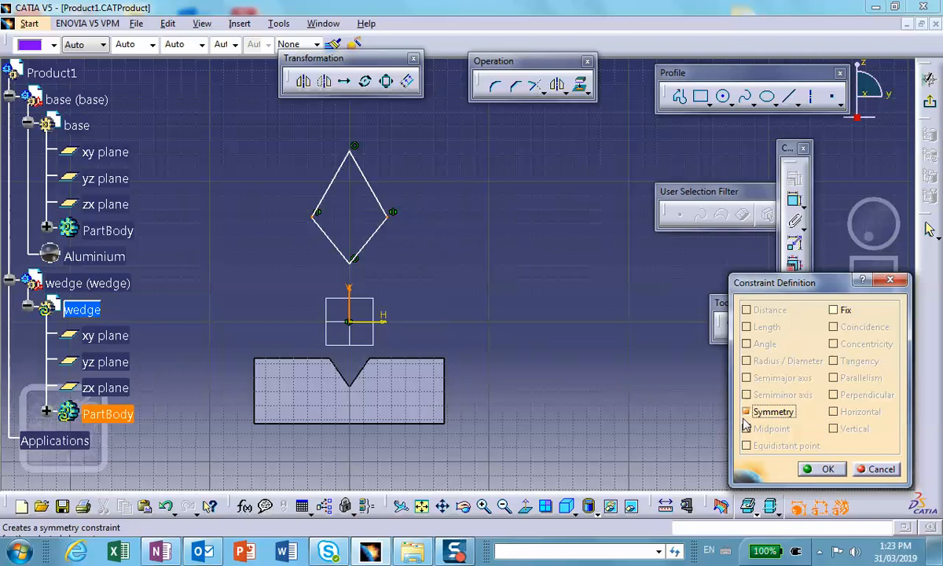
click(826, 470)
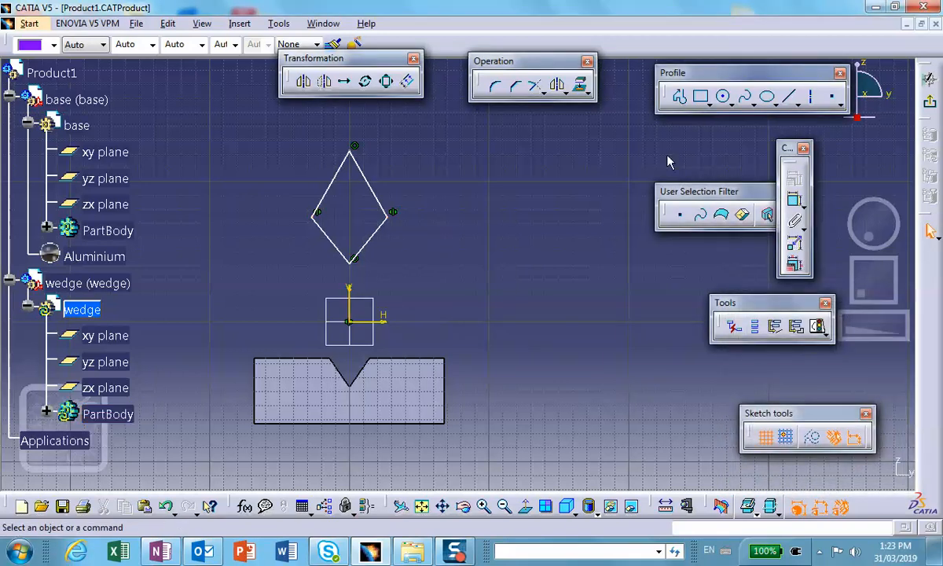
Dimension the angle between the kite's two lower edges and the angle between its two upper edges.
click(793, 199)
click(338, 244)
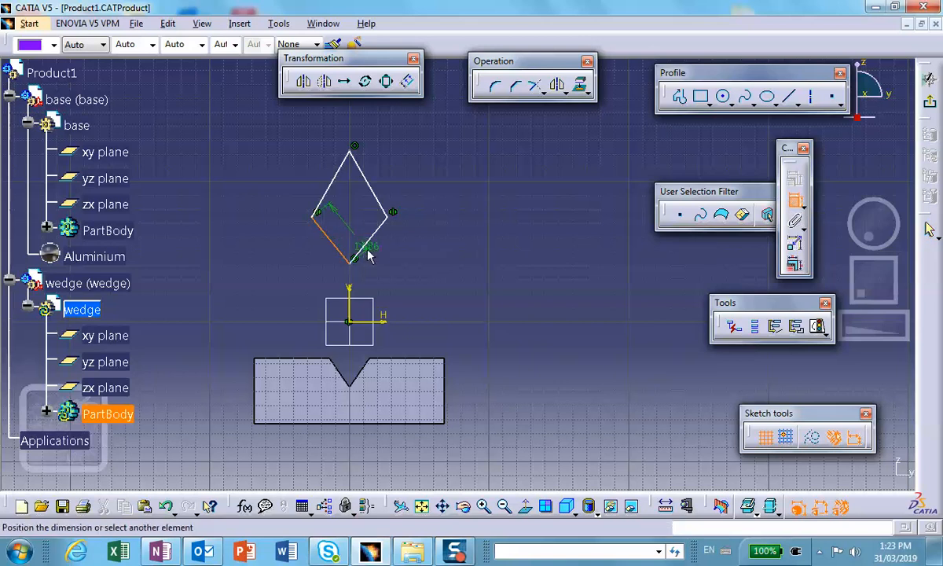
click(366, 244)
click(350, 234)
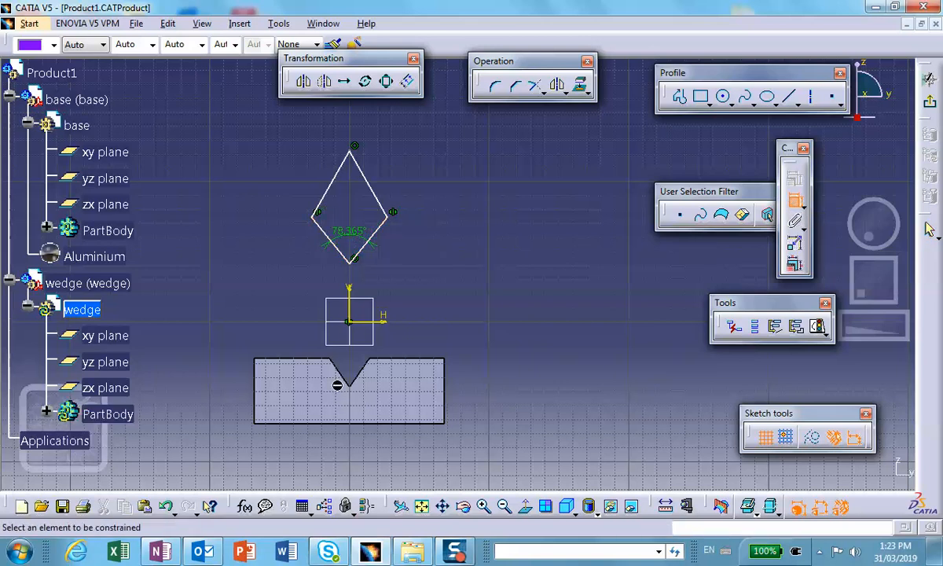
click(344, 183)
click(374, 185)
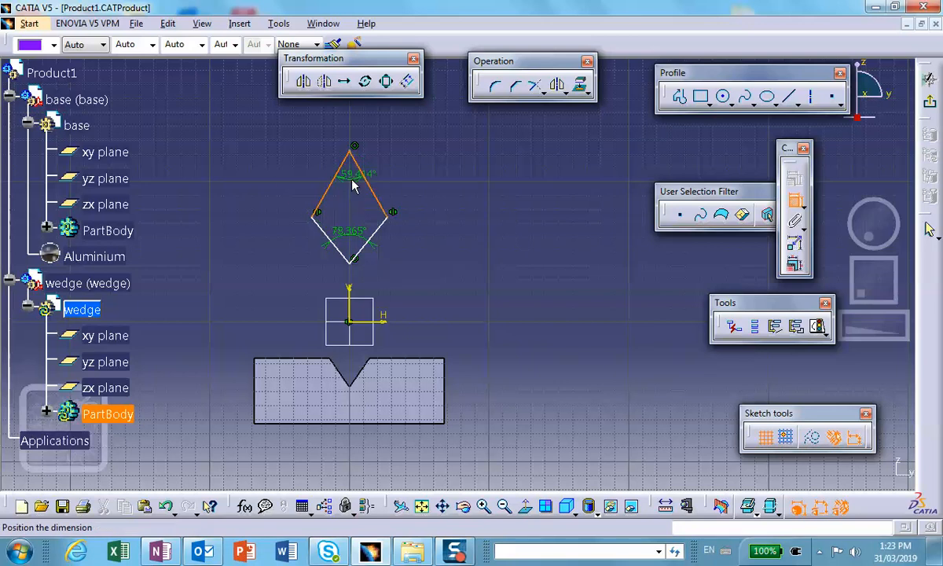
click(346, 192)
Dimension the vertical distance between the kite's right side vertex and its lowest vertex, placed outside the profile.
click(389, 223)
click(354, 260)
right_click(424, 265)
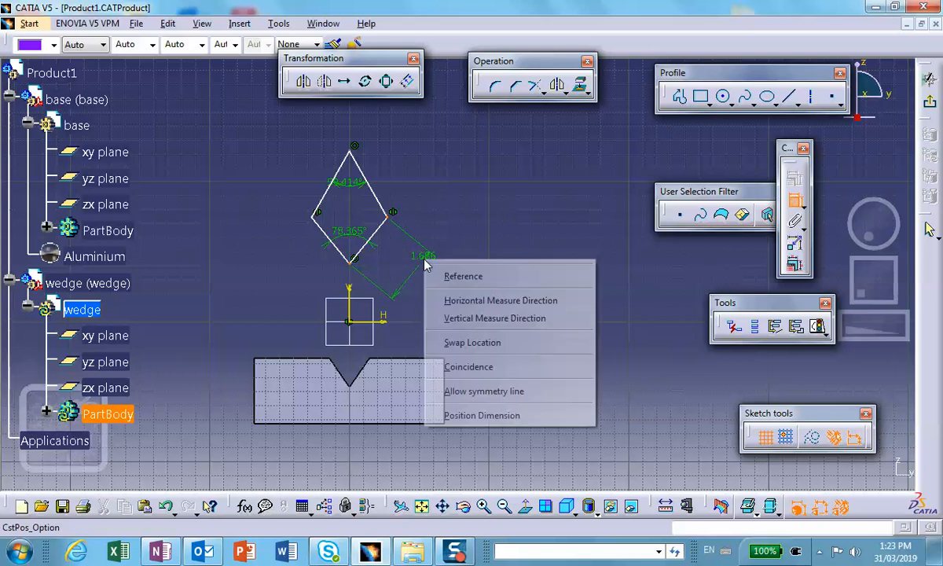
click(453, 319)
click(464, 246)
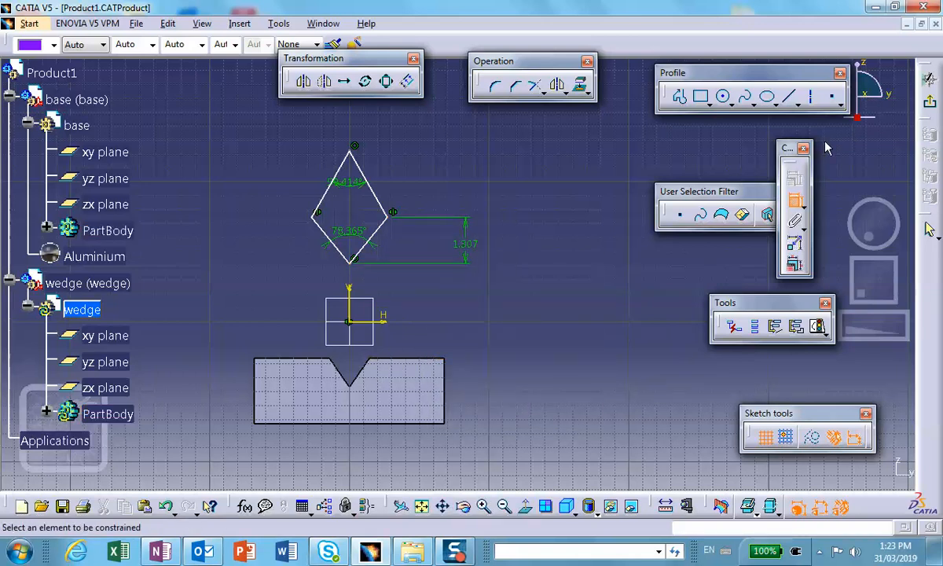
Leave the sketch and extrude the kite profile as a pad 1 in long.
click(927, 228)
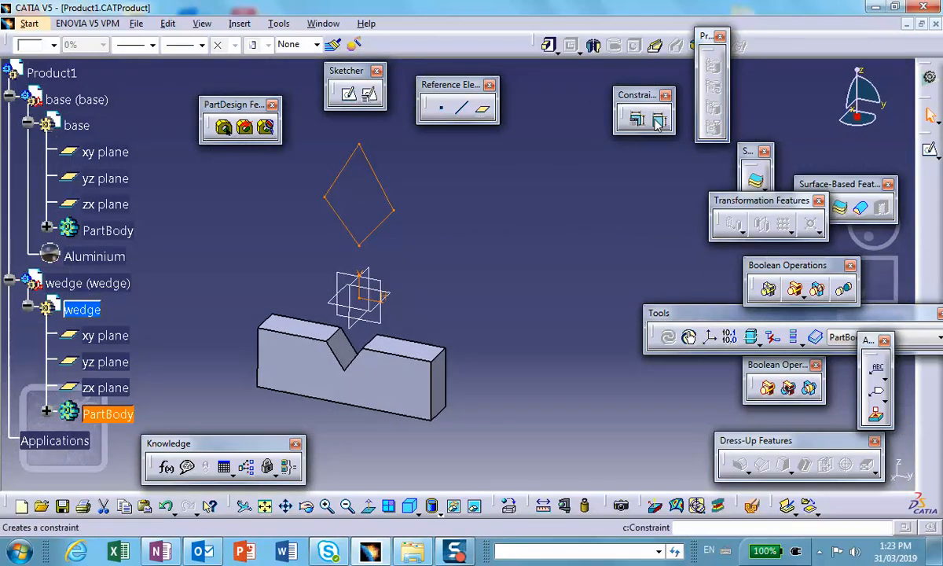
click(550, 47)
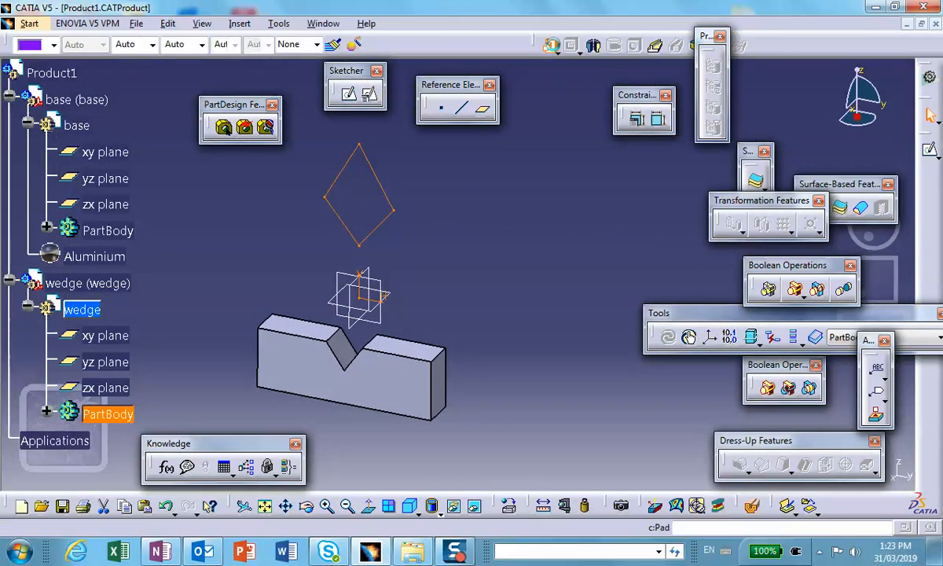
text(1)
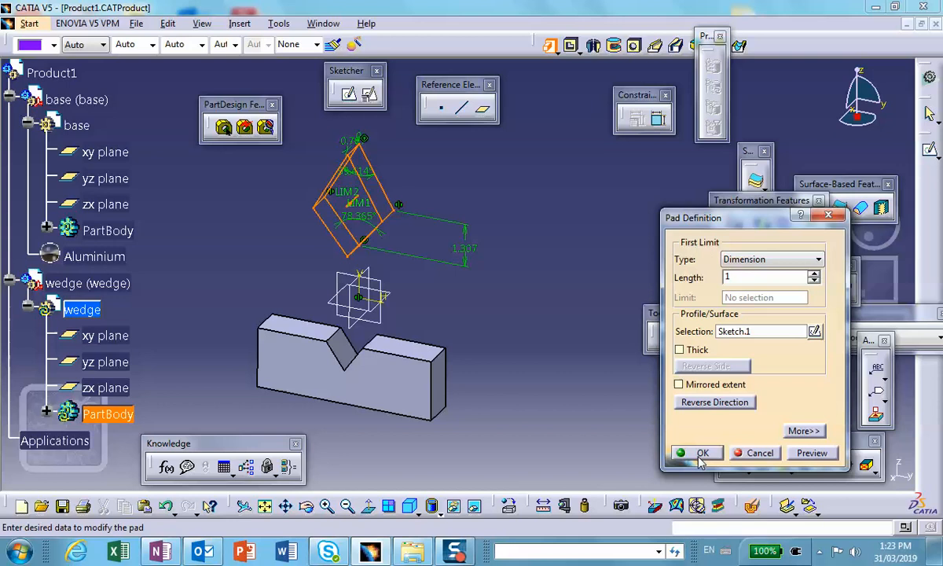
click(698, 454)
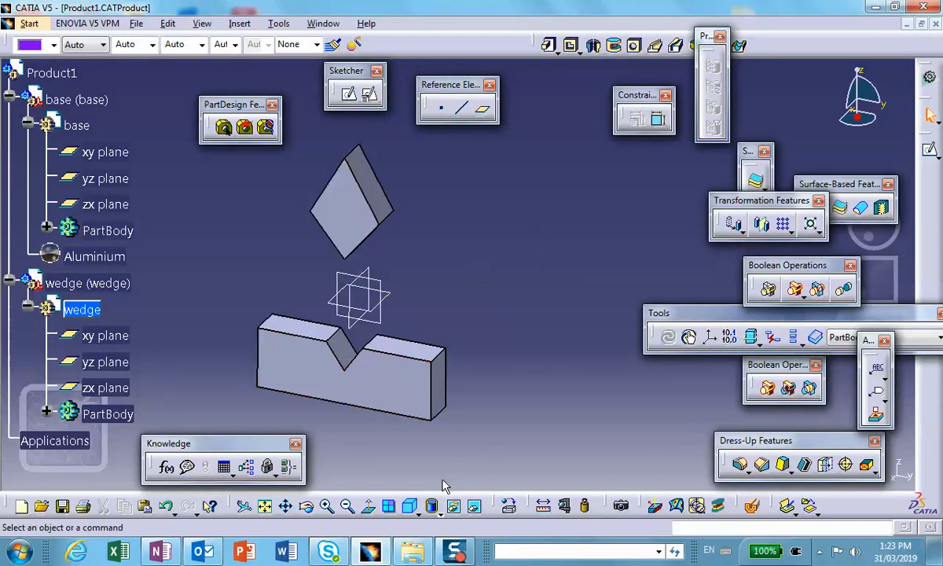
Apply the Aluminium material from the metal library to the wedge part.
click(509, 506)
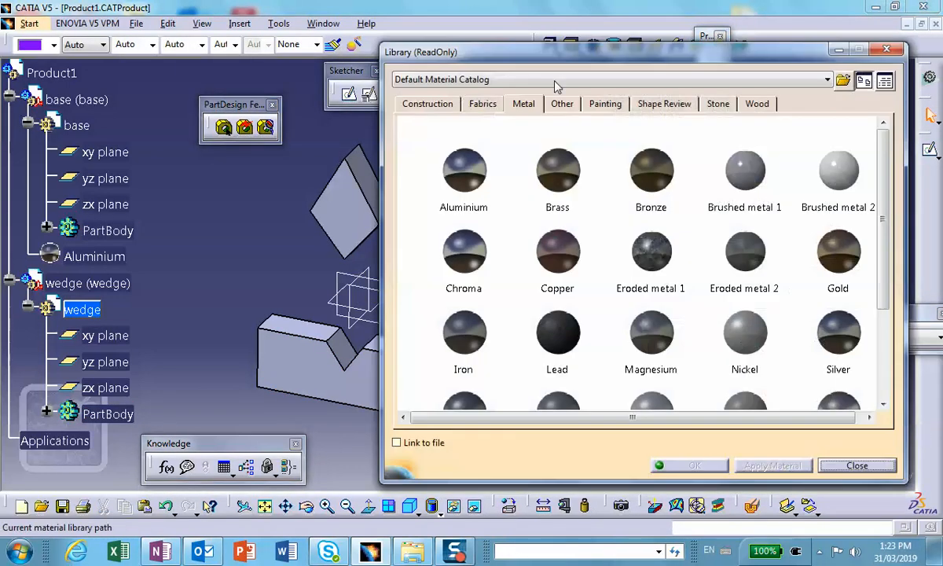
click(524, 100)
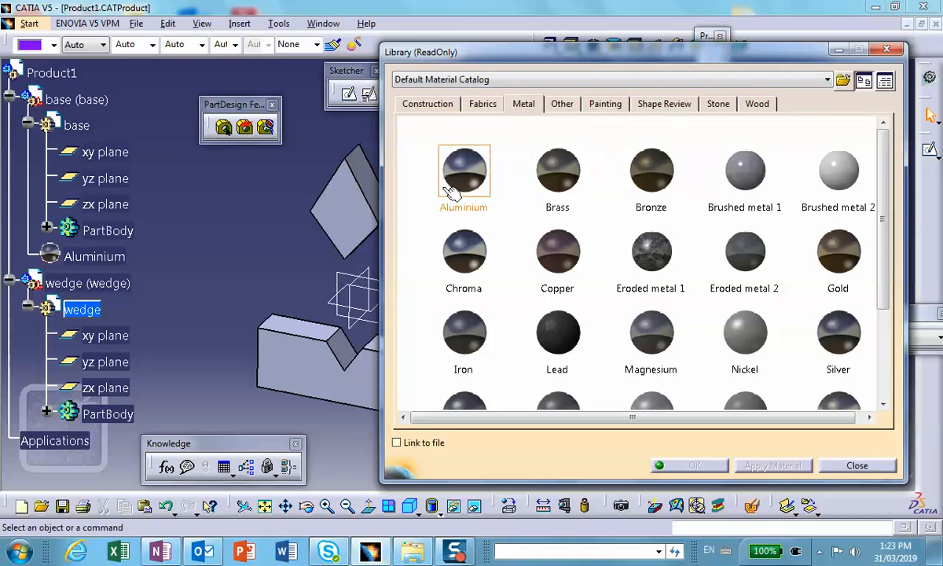
click(488, 181)
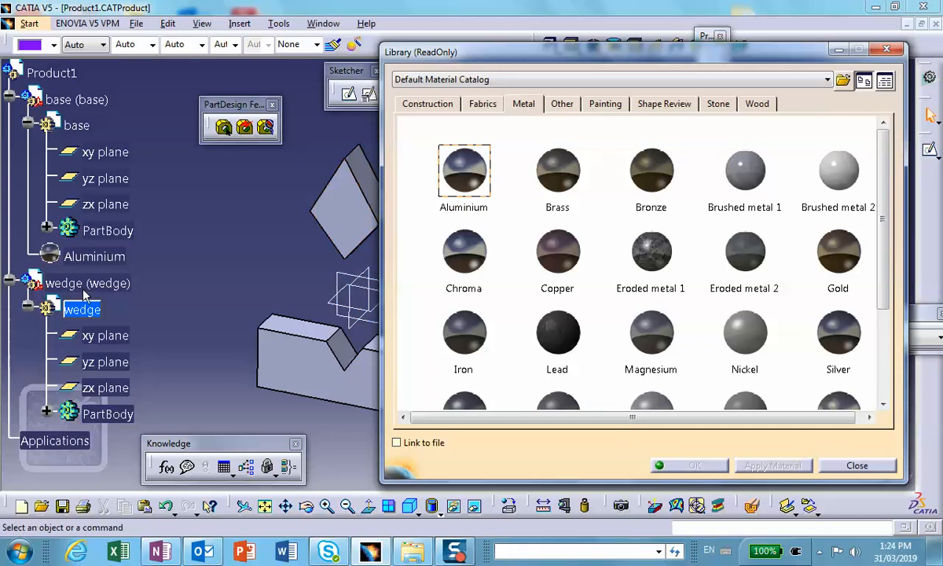
click(88, 283)
click(690, 465)
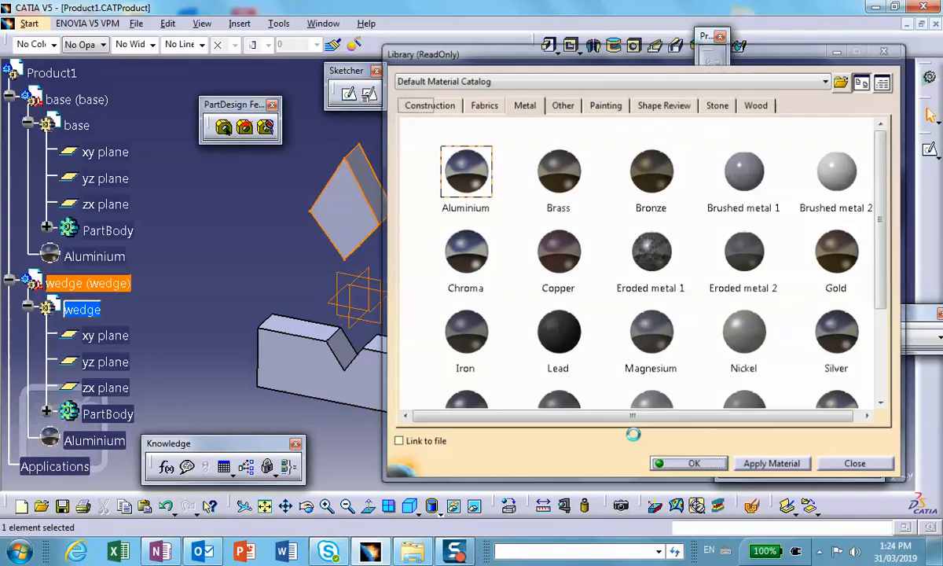
Make Product1 the active object and save the assembly.
click(63, 507)
click(819, 412)
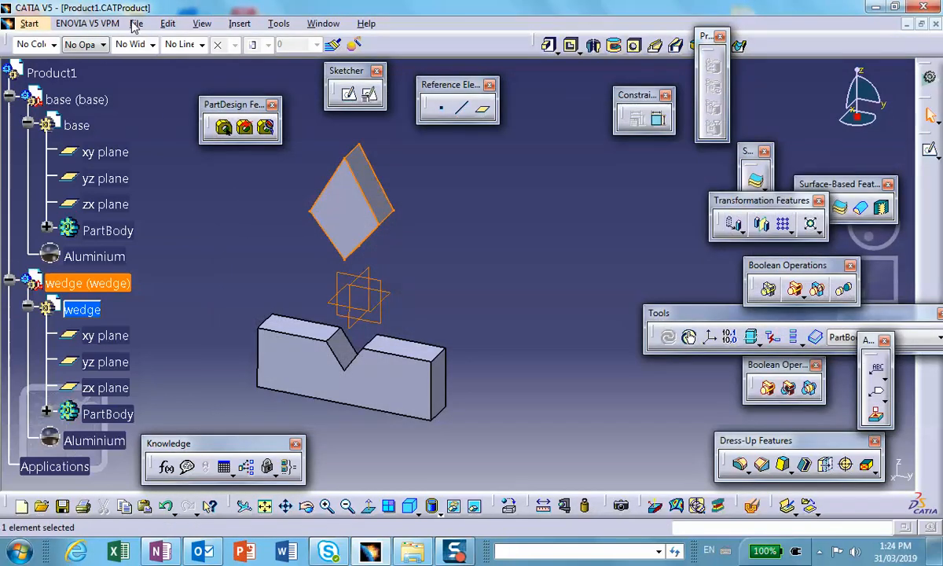
double_click(51, 72)
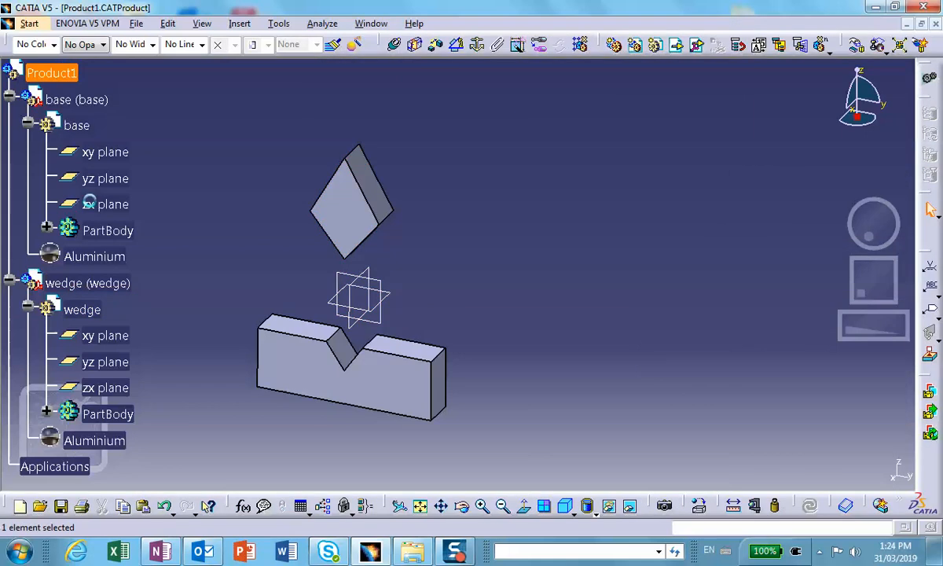
click(61, 507)
click(493, 324)
Open the Formulas editor for Product1 and show the dimensions of both parts on the model.
scroll(200, 357, down, 1)
scroll(196, 318, down, 1)
scroll(154, 271, up, 3)
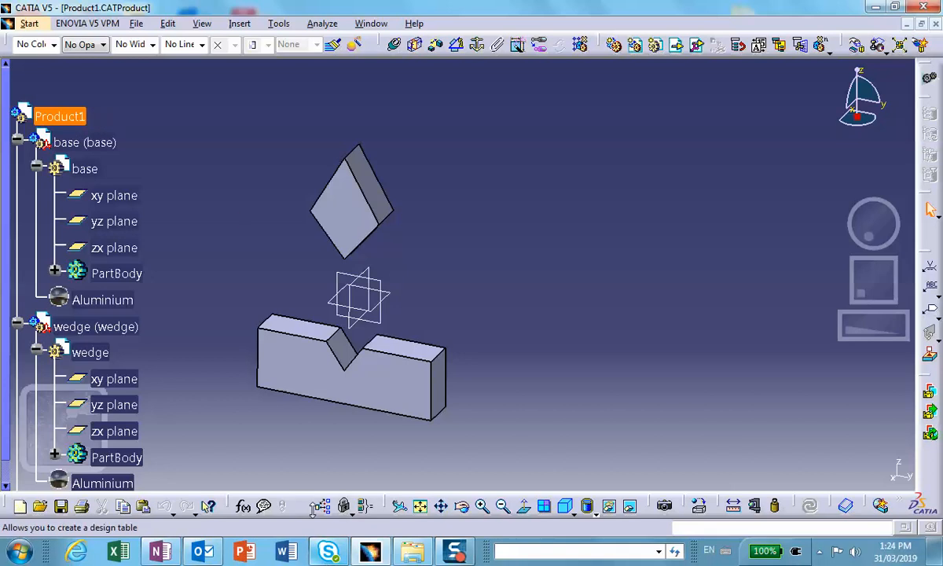
click(244, 503)
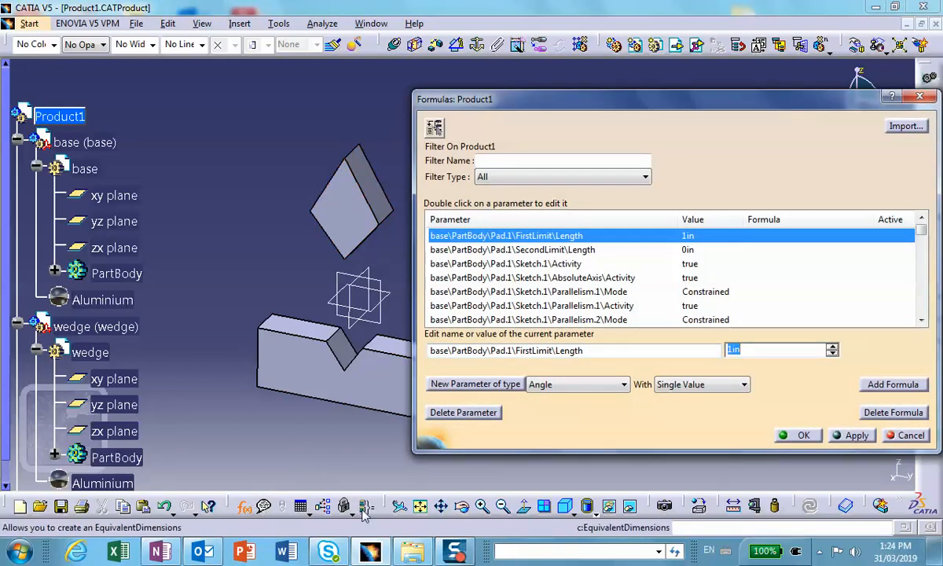
middle_drag(368, 381, 290, 380)
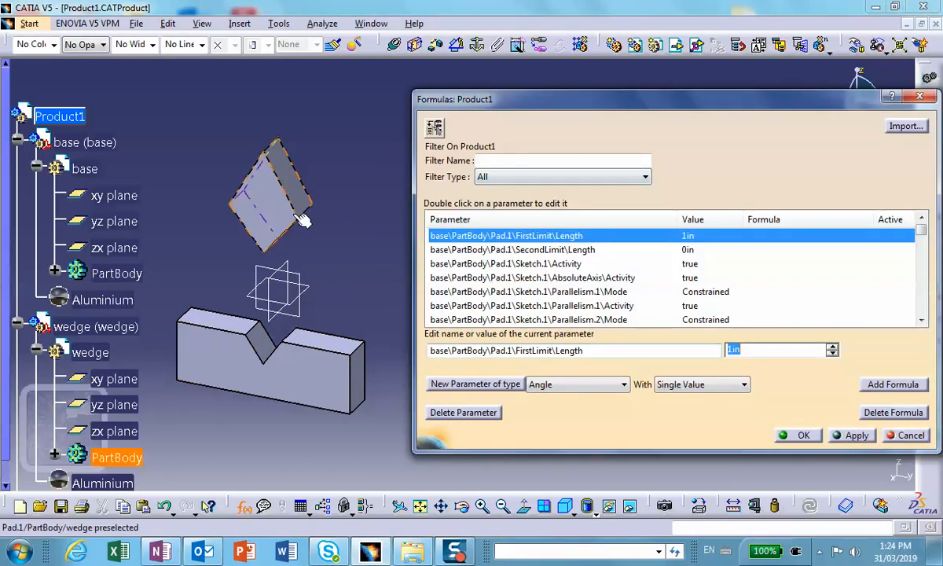
click(55, 117)
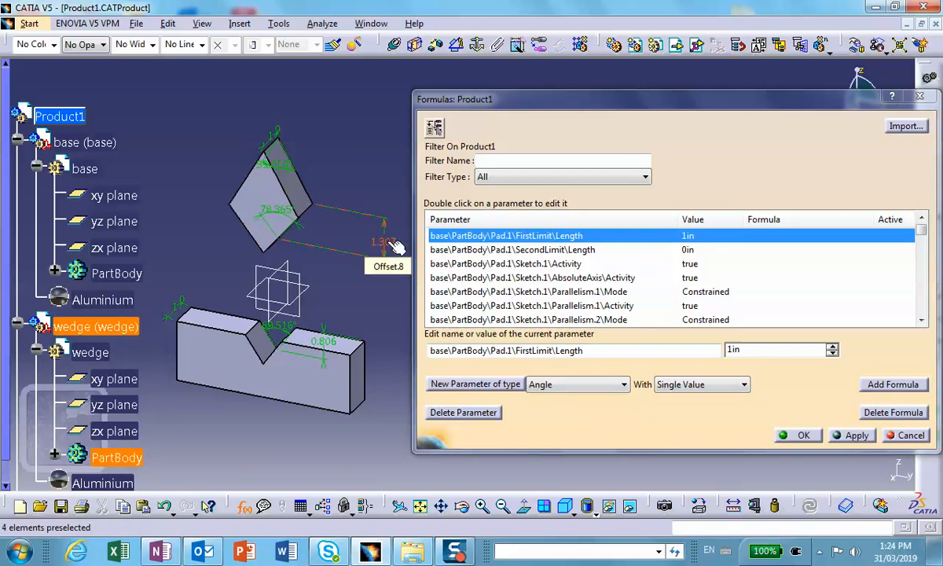
Rename the base's groove angle parameter to alfa and apply the change.
click(289, 334)
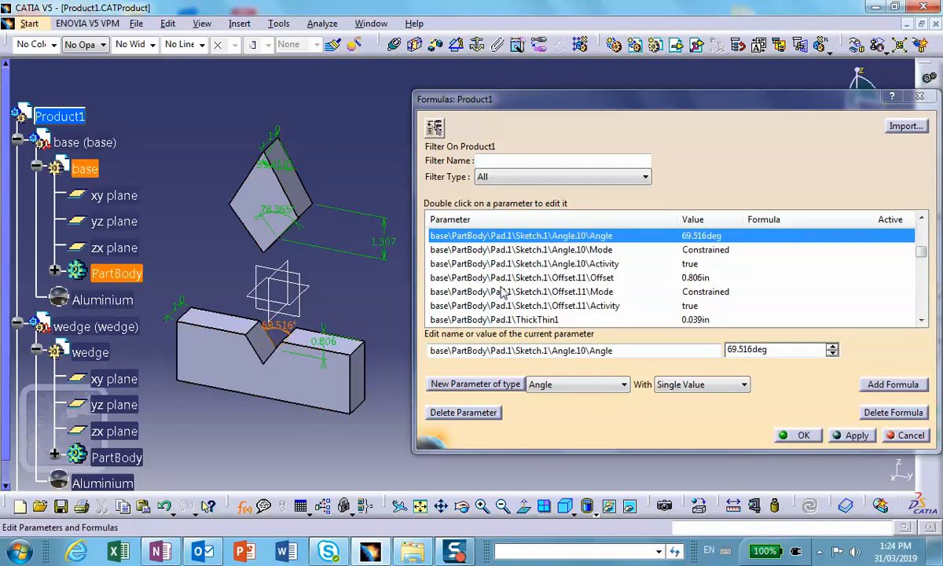
drag(619, 353, 320, 325)
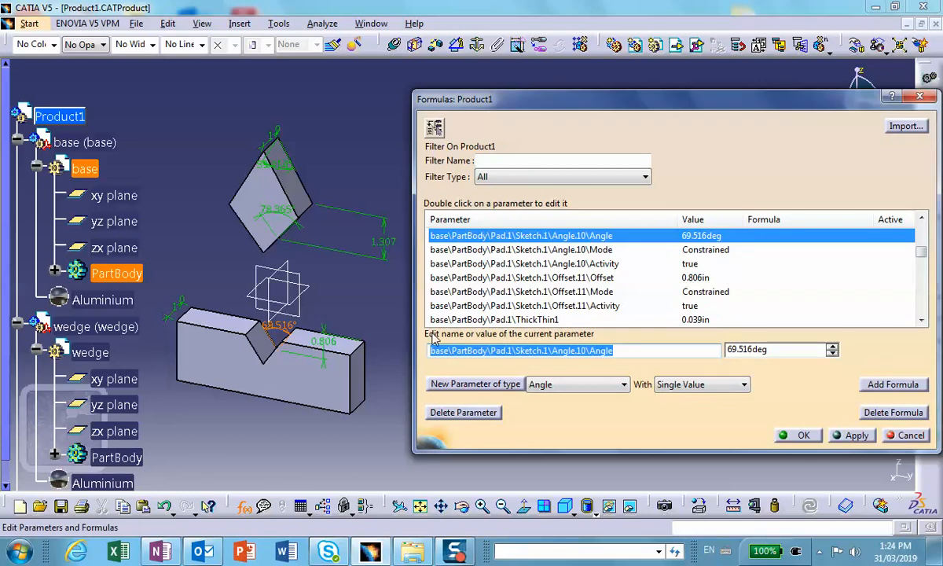
text(alfa)
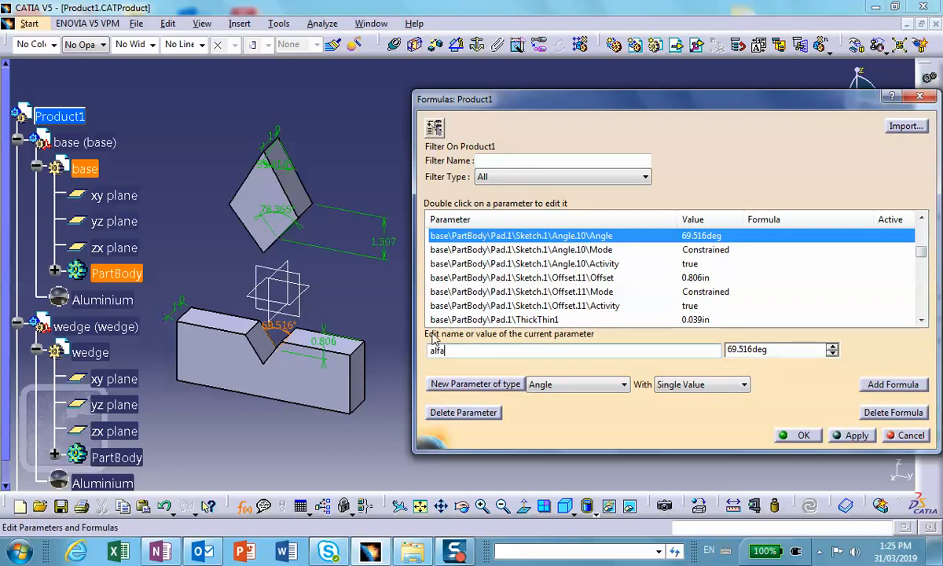
click(870, 437)
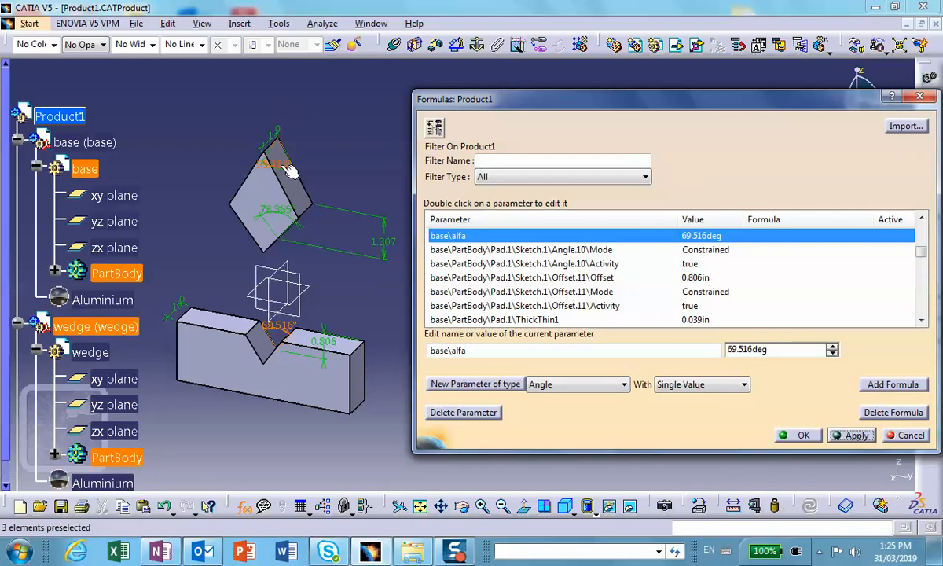
Rename the wedge's upper angle parameter to beta, and select the wedge's lower angle parameter.
click(271, 166)
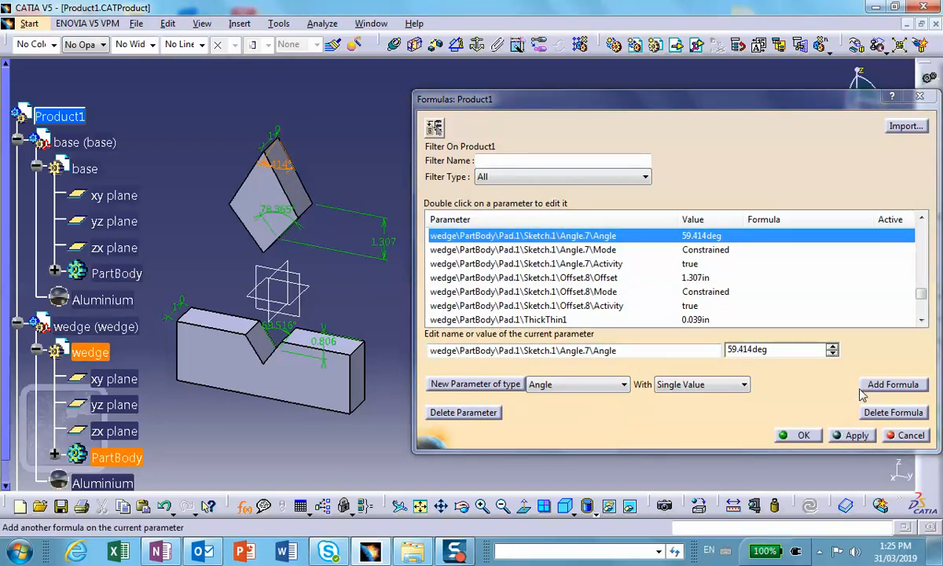
double_click(691, 351)
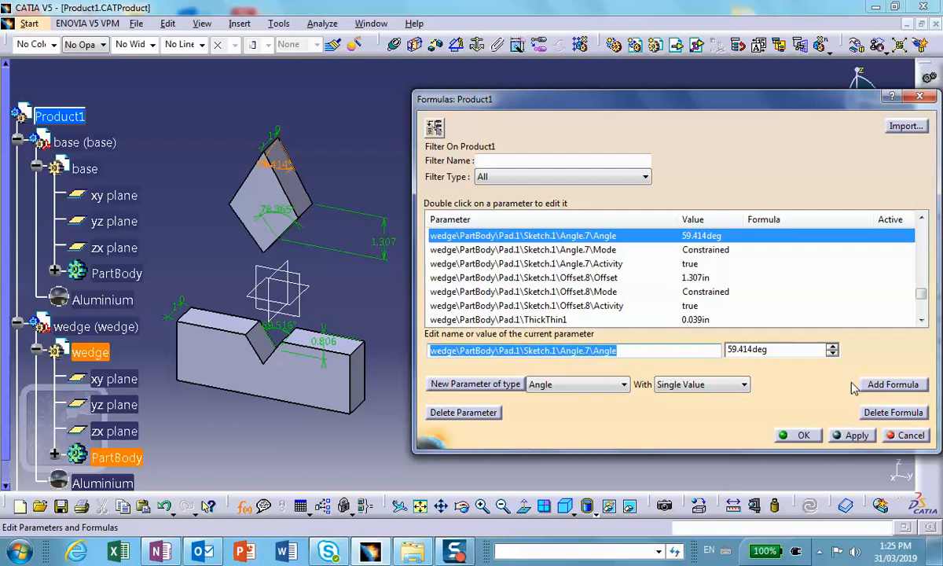
text(beta)
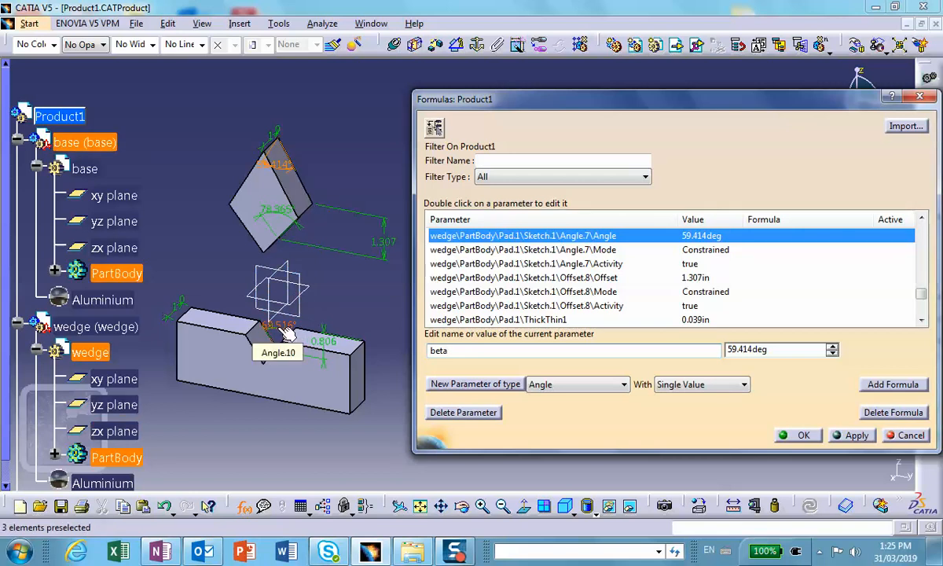
click(275, 213)
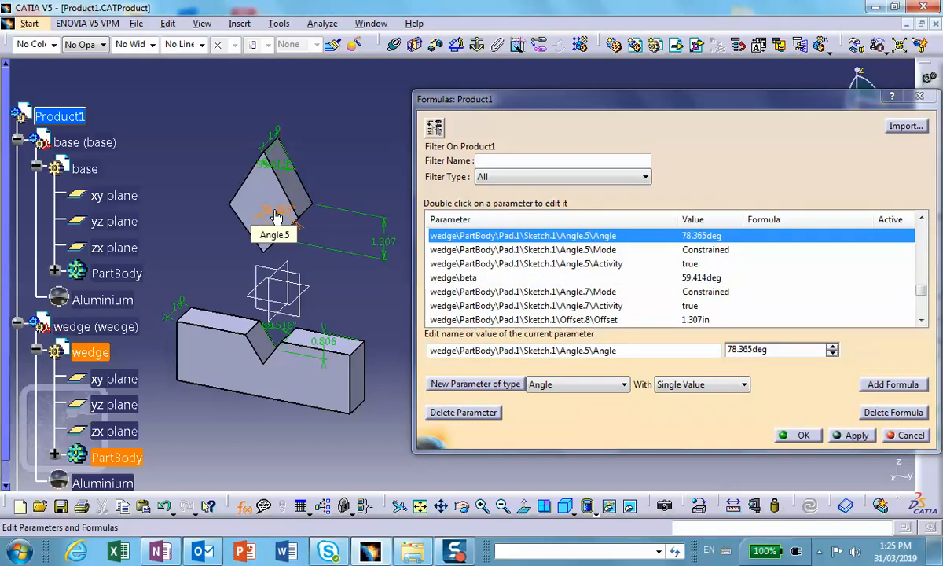
Add a formula that sets the wedge's lower angle equal to base\alfa.
click(888, 382)
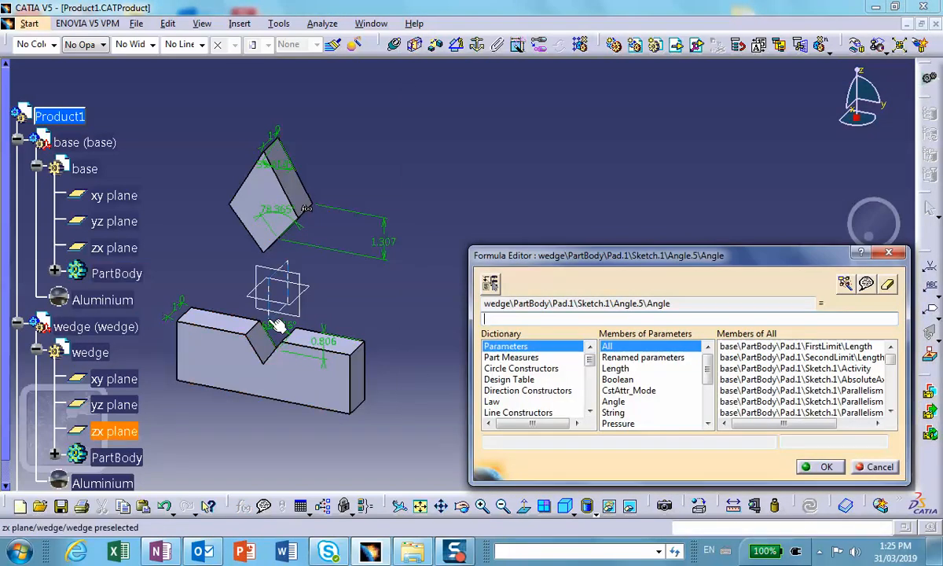
click(286, 334)
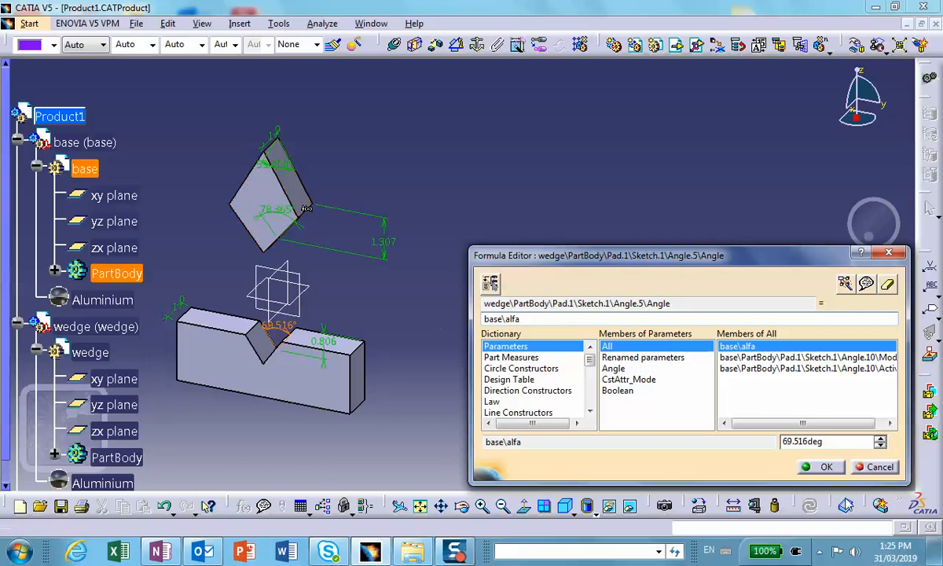
click(819, 467)
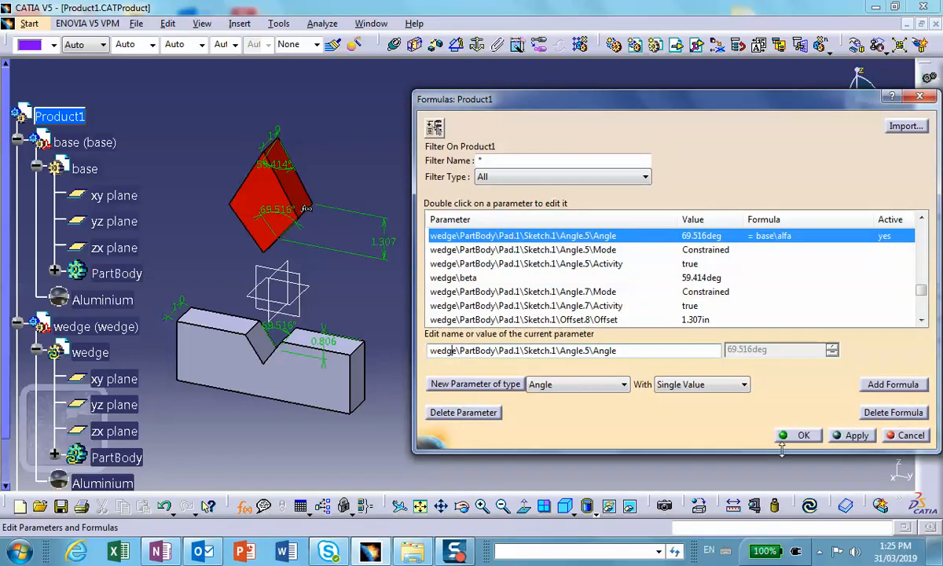
Add a formula that sets the wedge's offset dimension equal to the base's groove depth offset.
click(393, 243)
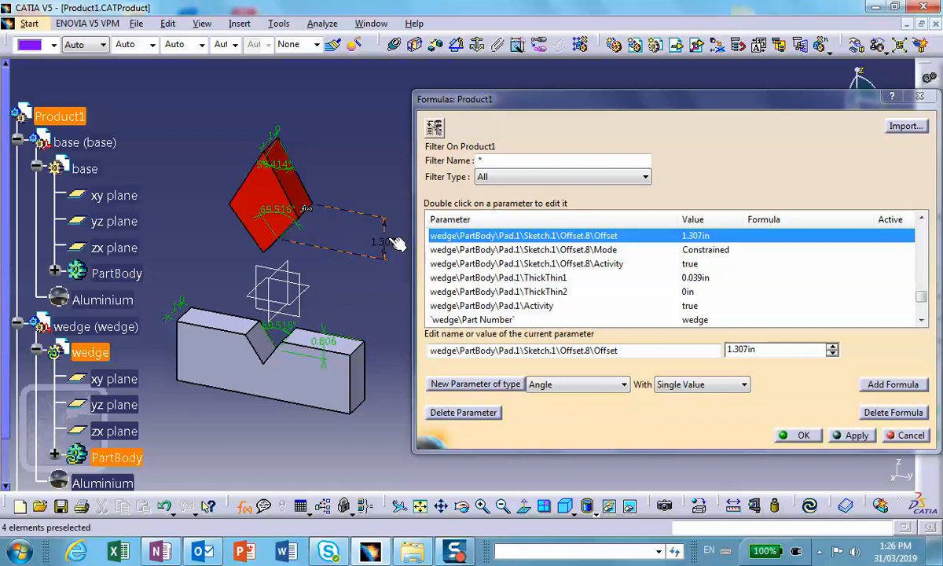
click(890, 384)
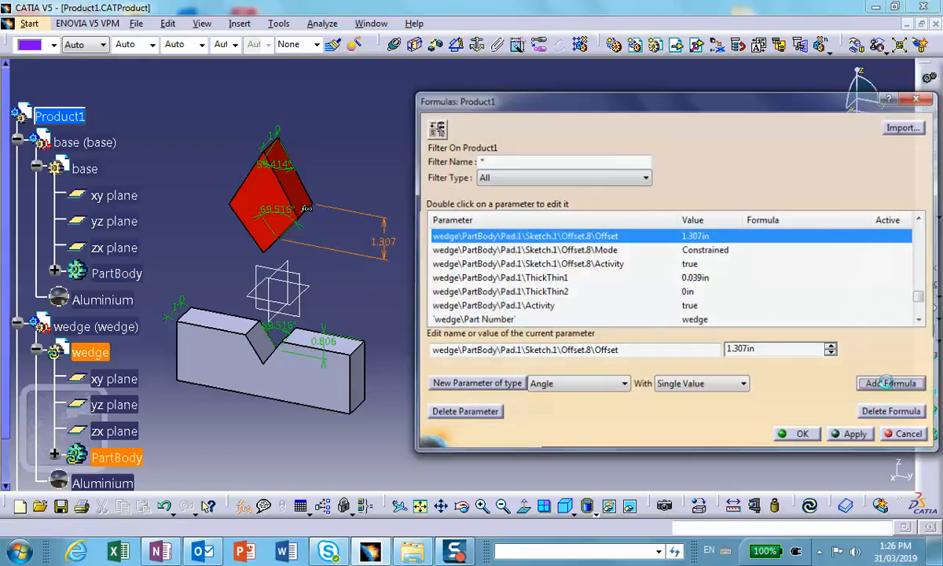
click(322, 340)
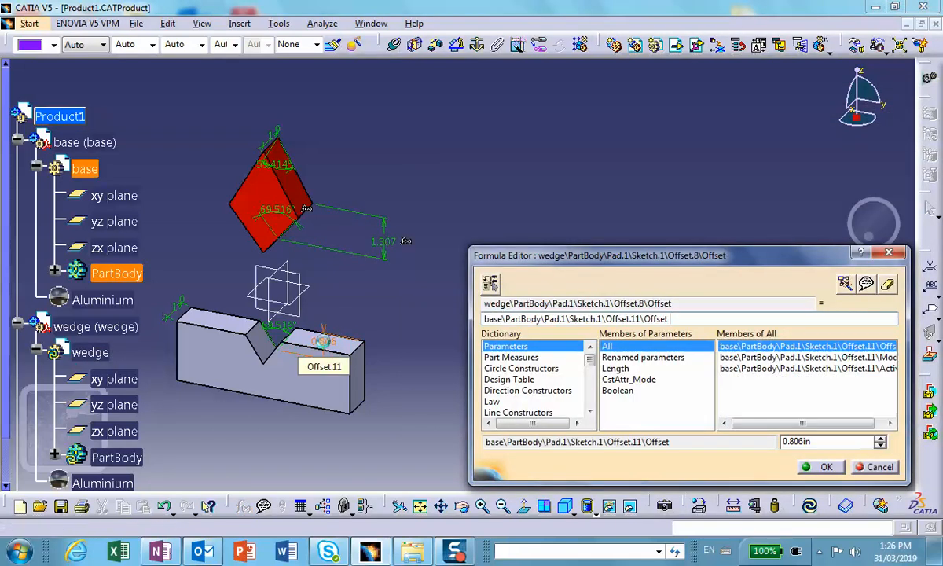
click(821, 466)
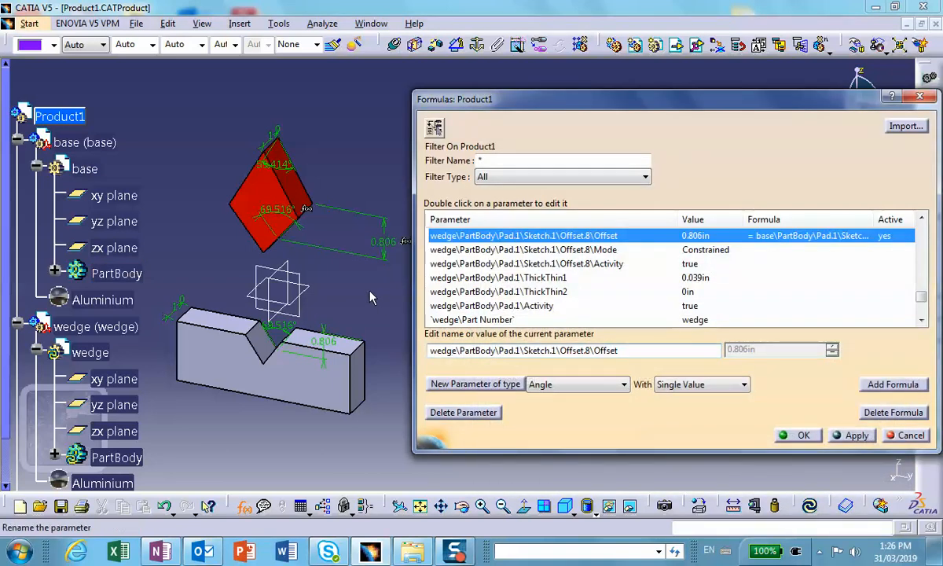
Rename the base's groove depth offset parameter to H and close the Formulas editor.
click(326, 324)
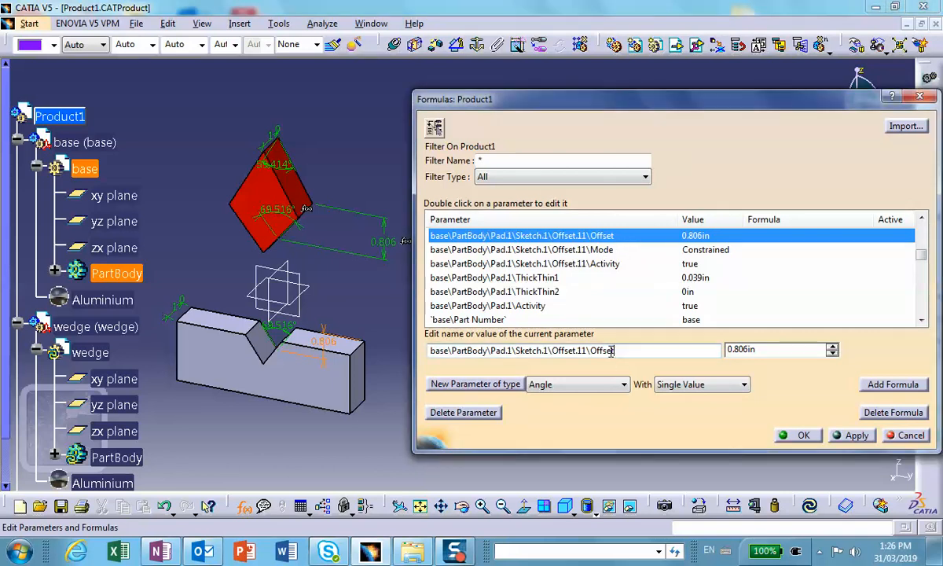
drag(613, 350, 408, 326)
text(H)
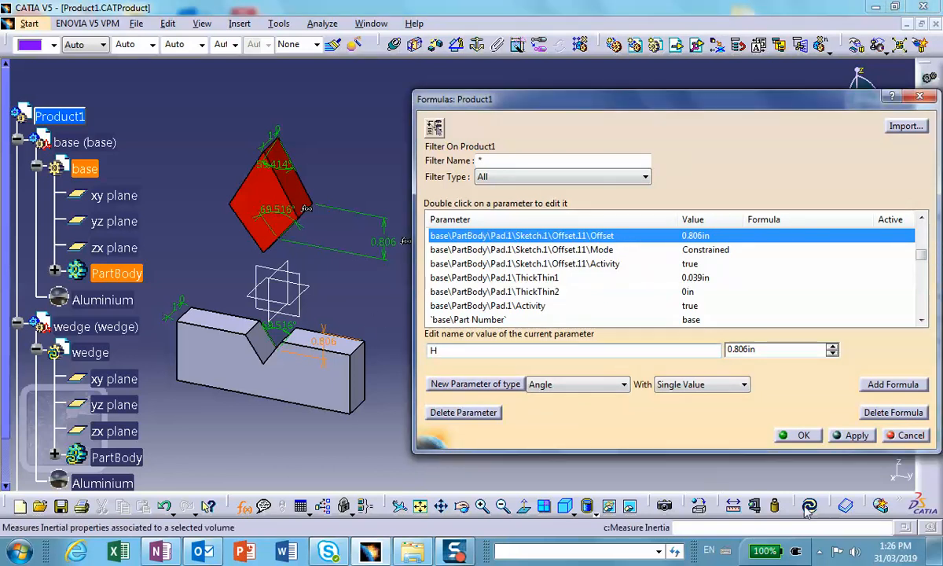
click(803, 436)
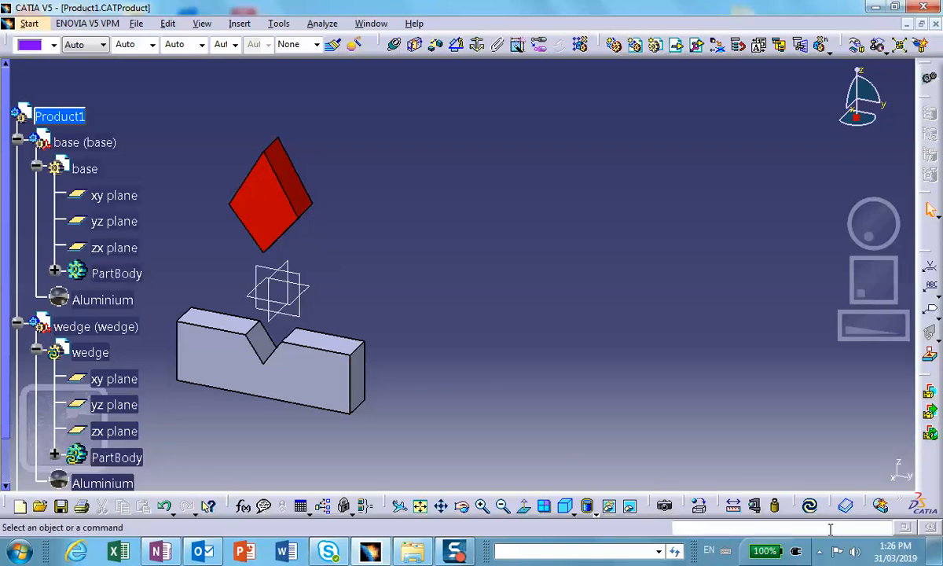
Update the assembly and expand Relations in the tree to show the two formulas.
click(811, 505)
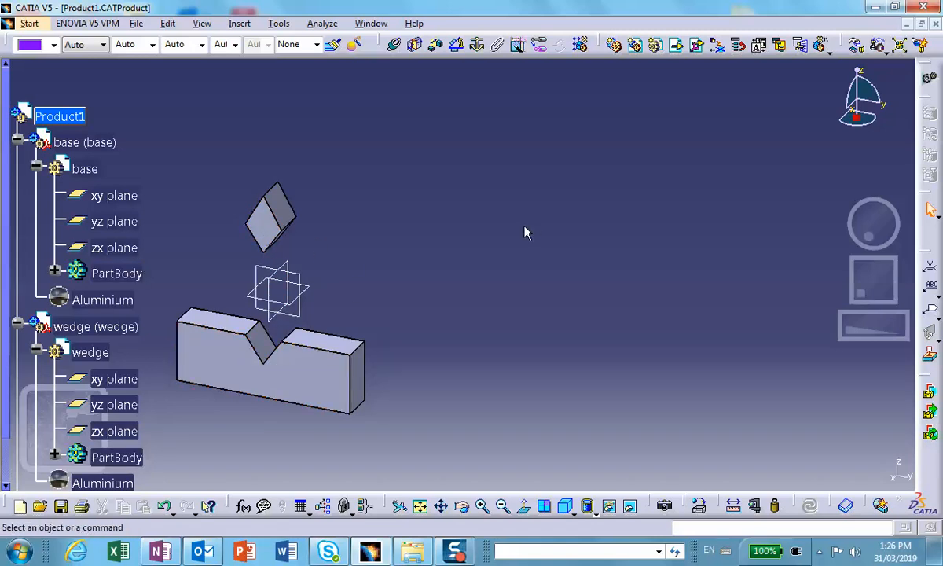
scroll(526, 232, down, 1)
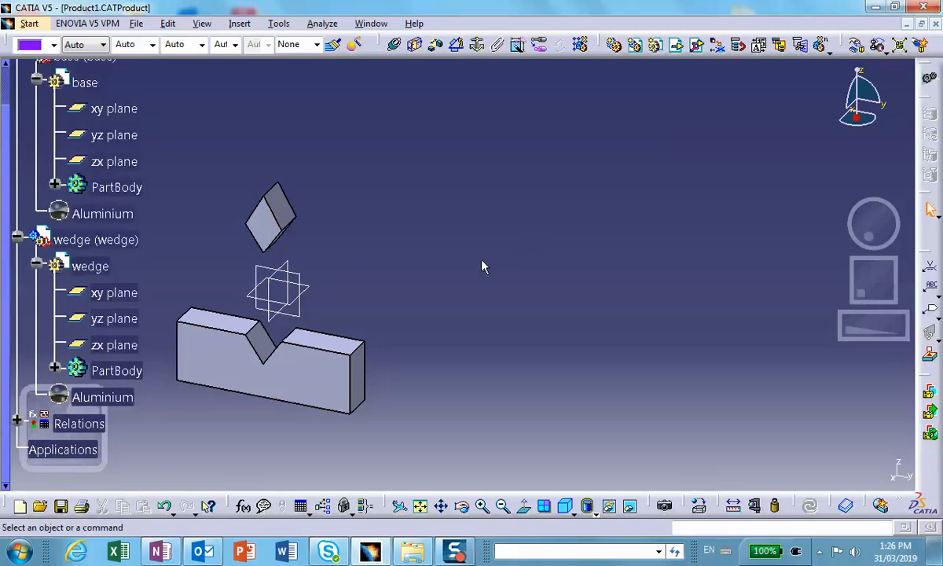
scroll(464, 281, down, 3)
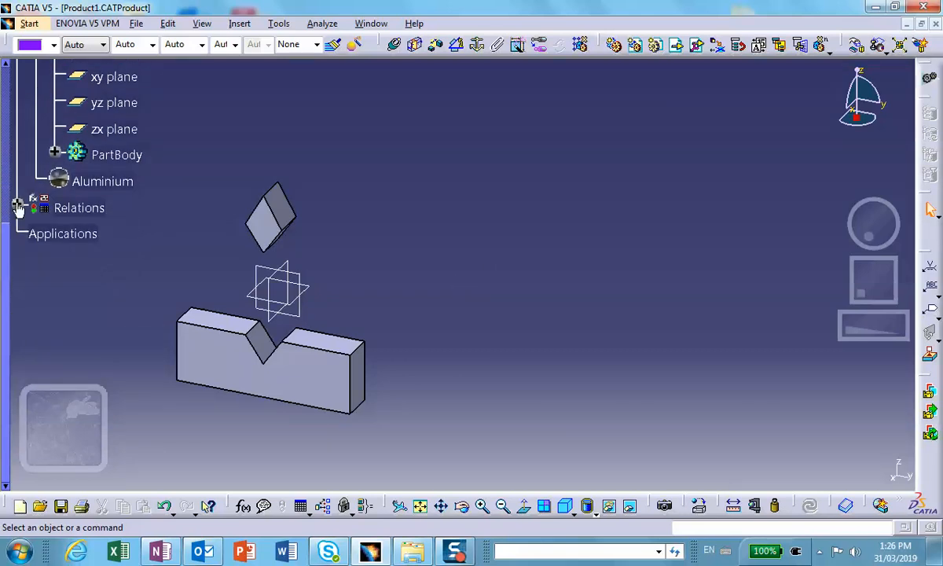
click(18, 205)
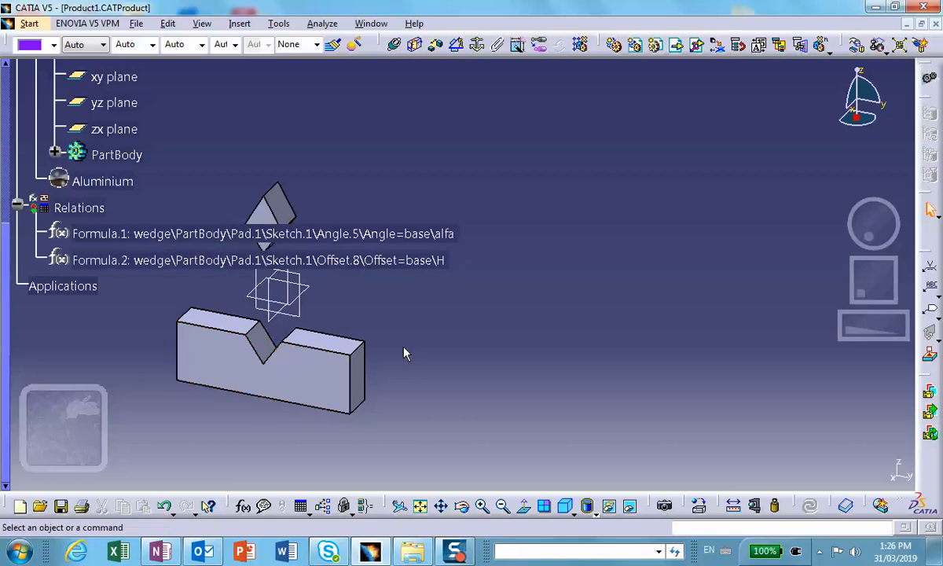
Create a vertical design table with the current parameter values in Product1\Relations.
click(302, 507)
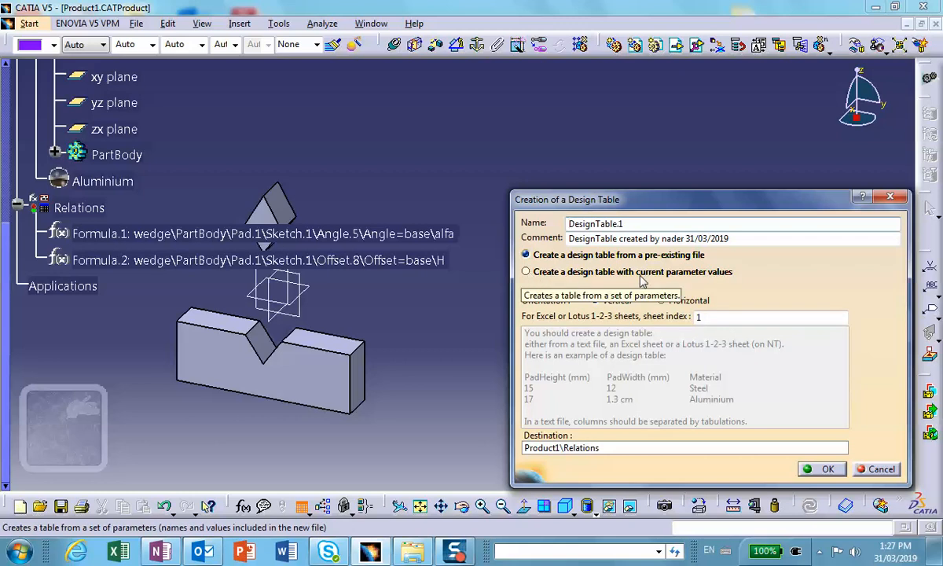
click(526, 272)
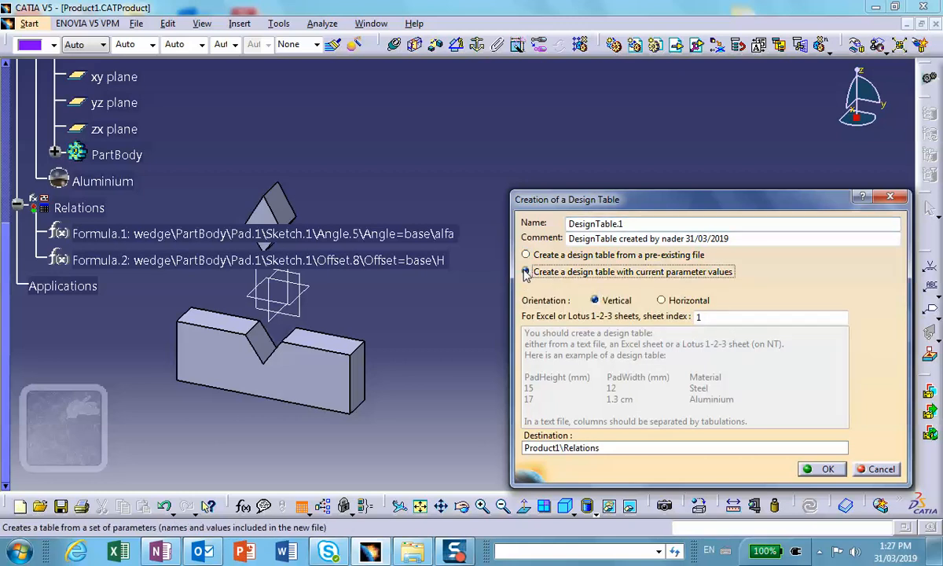
click(821, 470)
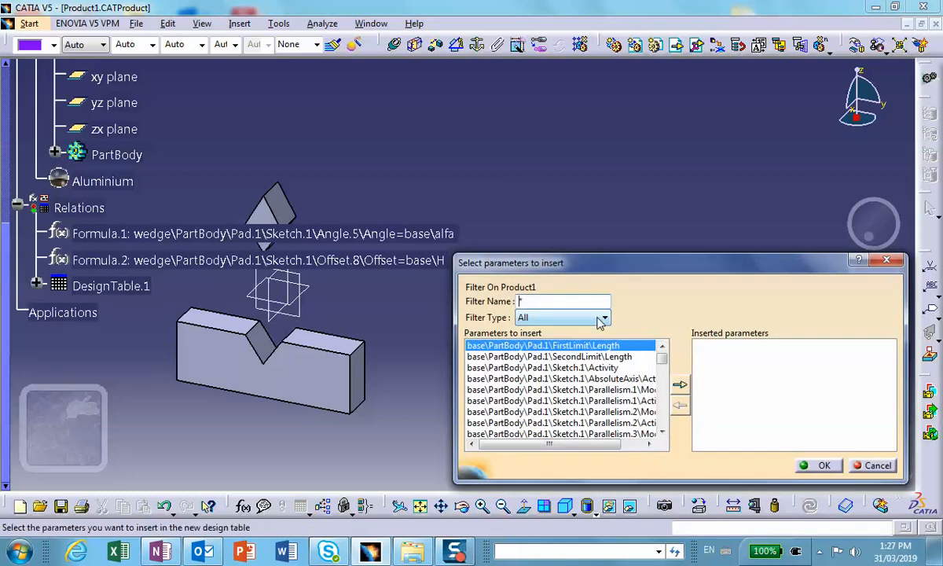
Filter to renamed parameters, insert base\alfa, wedge\beta and base\H into the design table, and save it as Excel file DesignTable1.
click(601, 317)
click(554, 342)
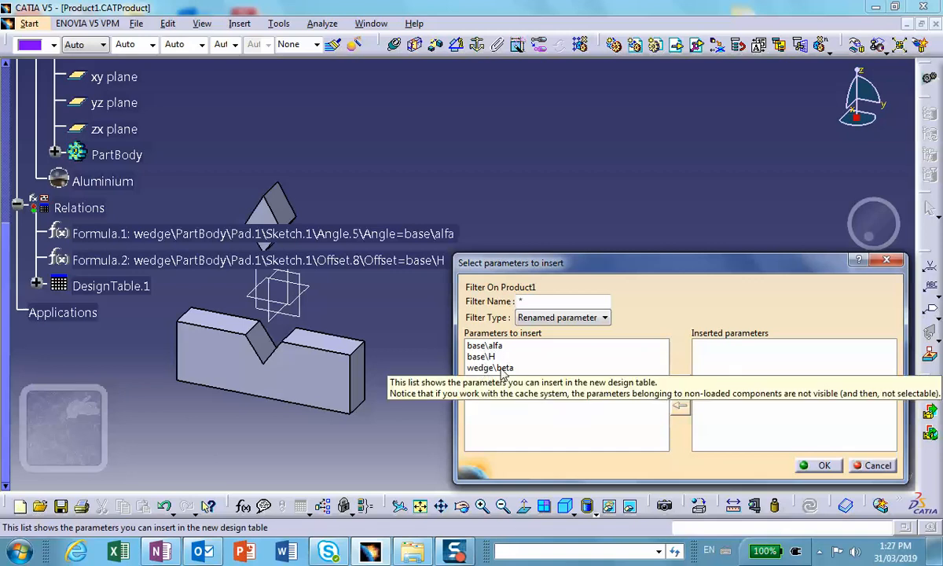
click(481, 345)
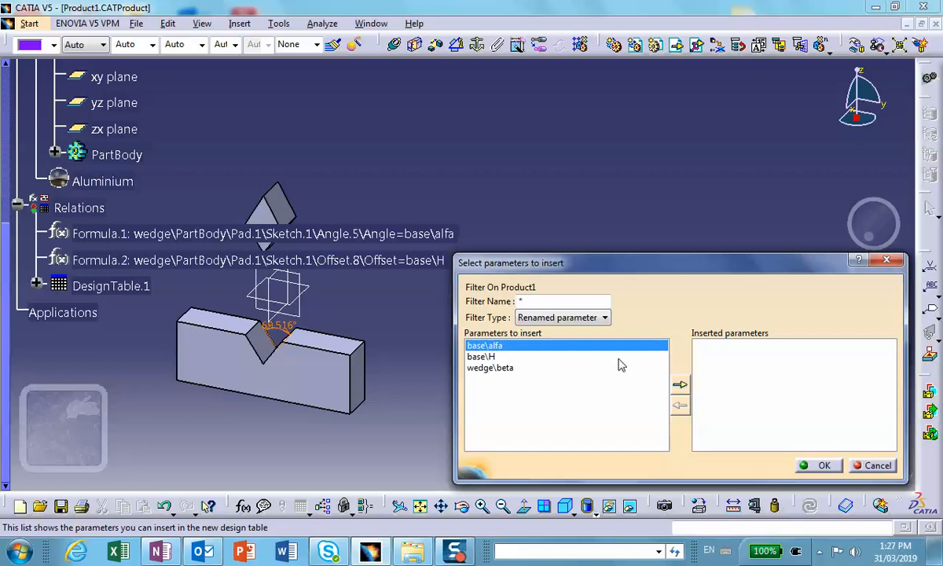
click(679, 385)
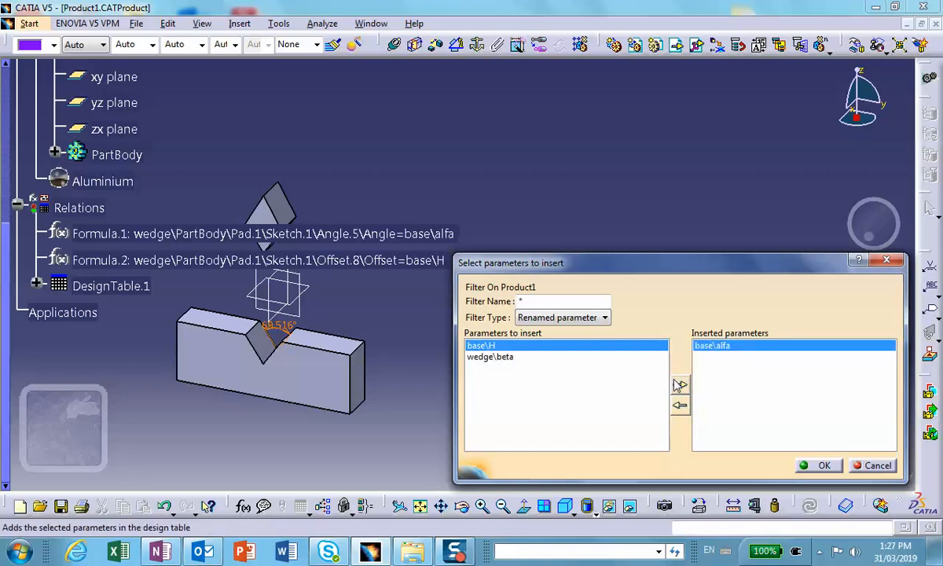
click(501, 358)
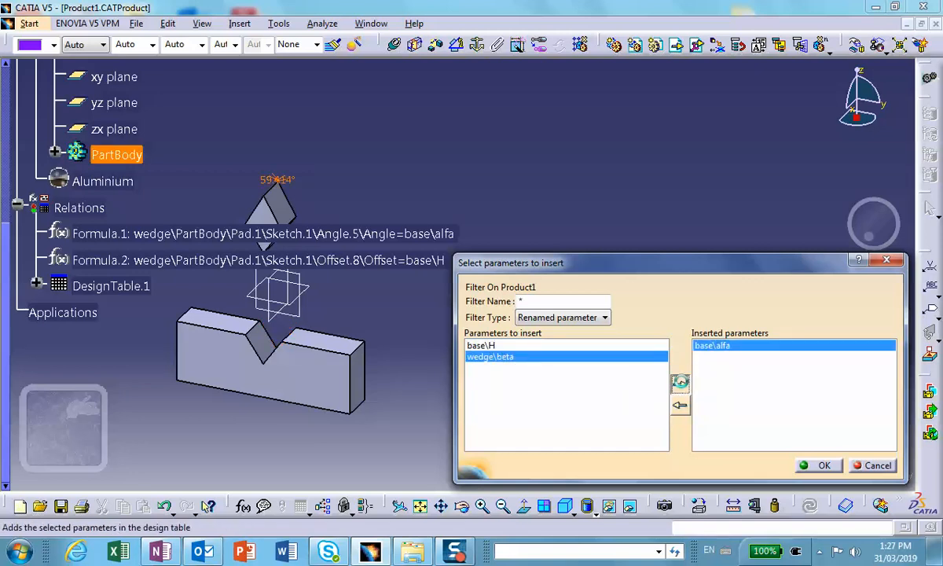
click(678, 385)
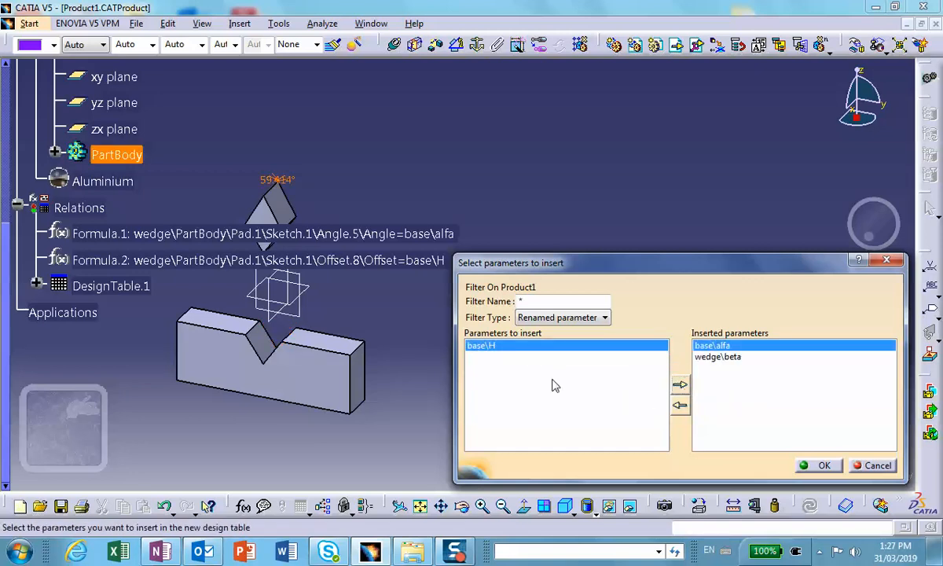
click(680, 385)
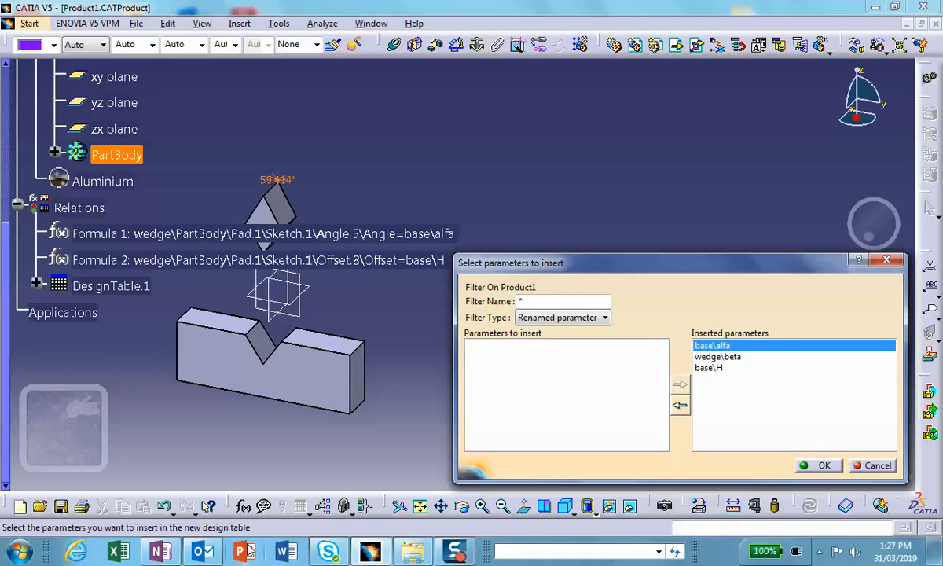
mouse_move(160, 551)
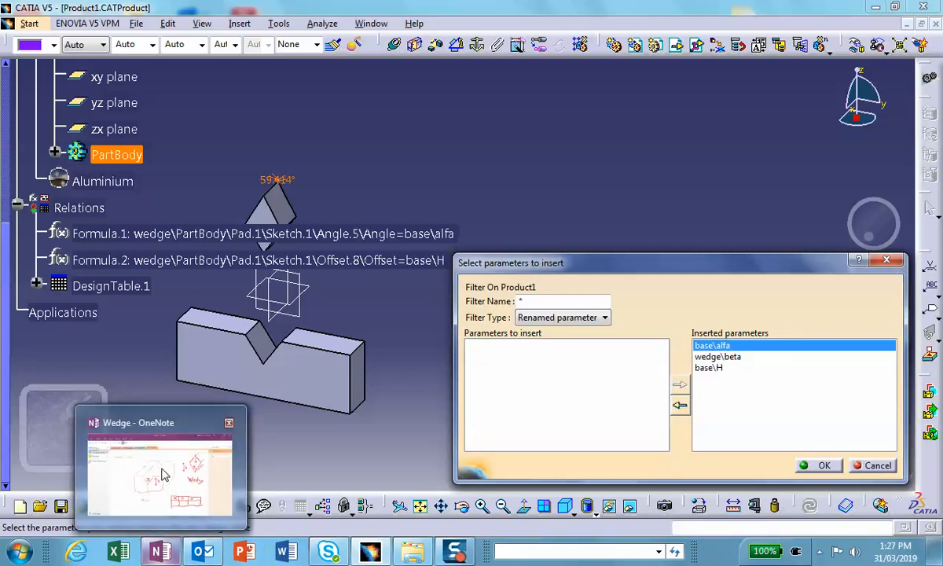
mouse_move(164, 469)
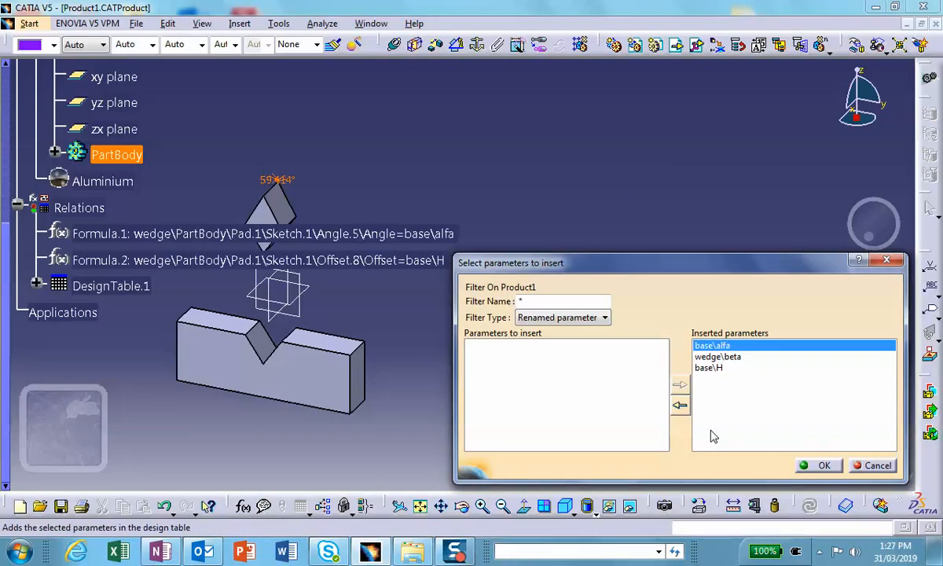
click(821, 465)
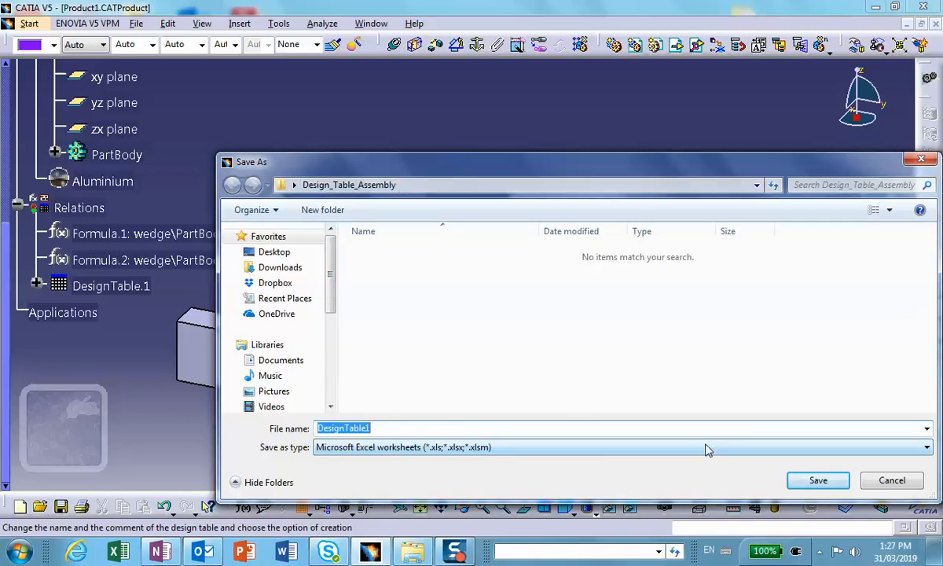
click(819, 481)
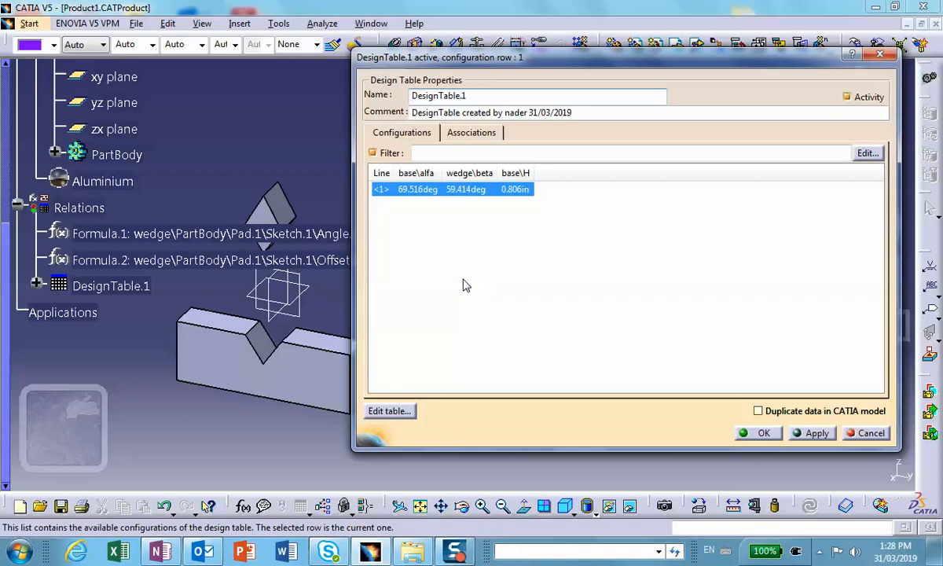
Open the design table in Excel for editing and widen columns A to C to fit their headers.
drag(395, 172, 620, 173)
click(388, 410)
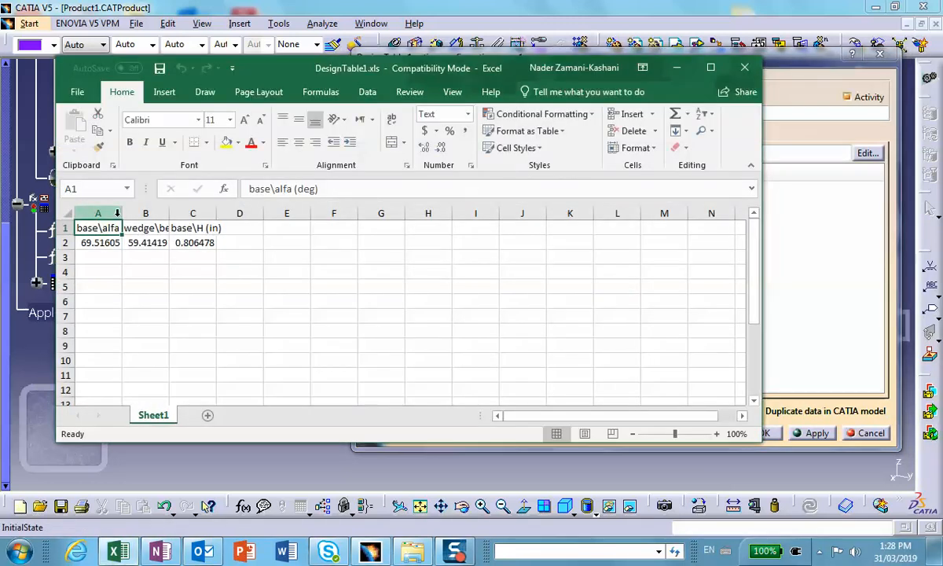
drag(127, 212, 340, 214)
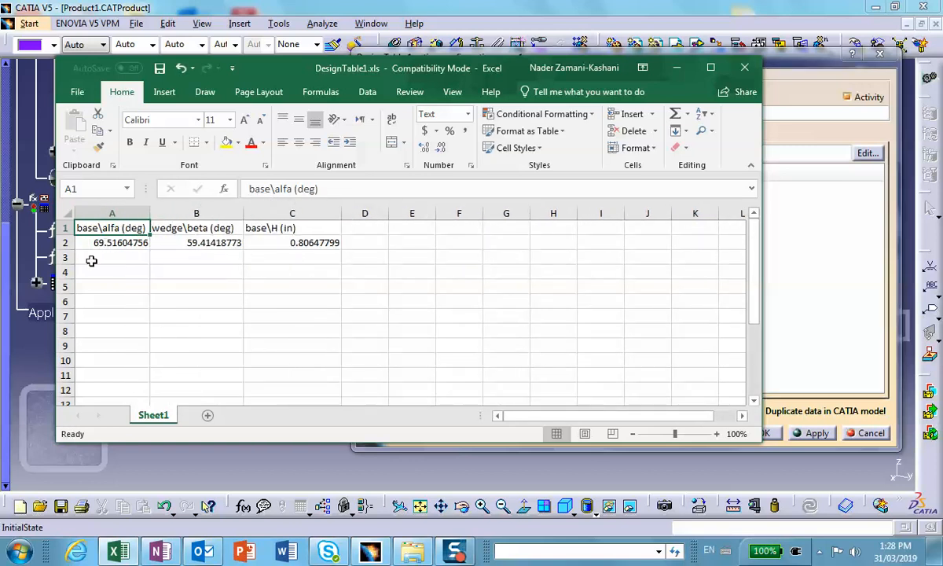
Fill row 3 of the design table with alfa 45, beta 90 and H 1.
click(118, 264)
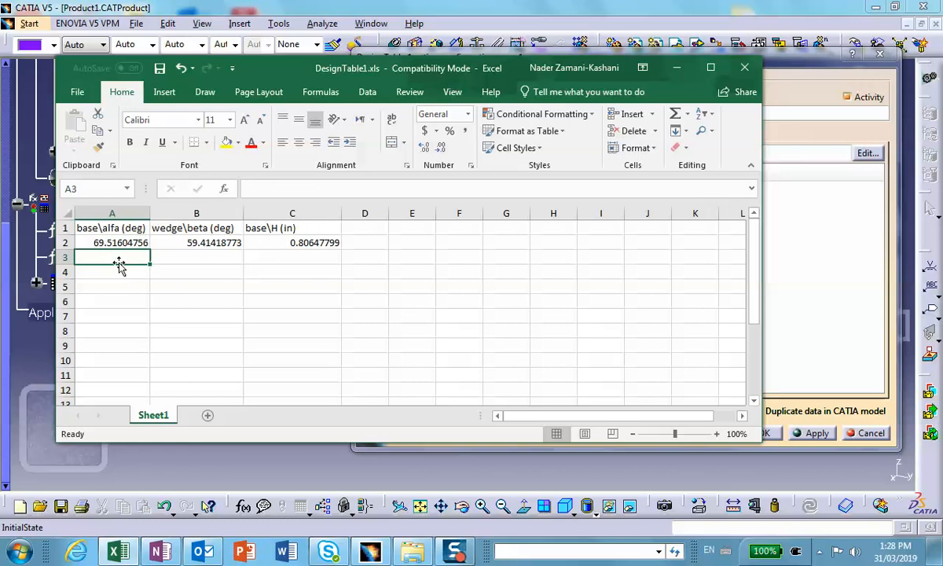
text(45)
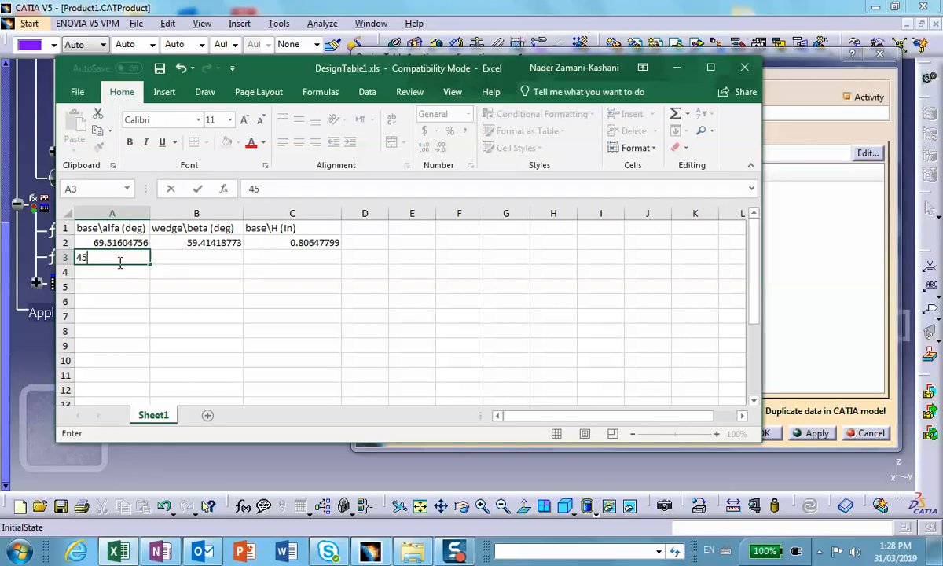
click(184, 256)
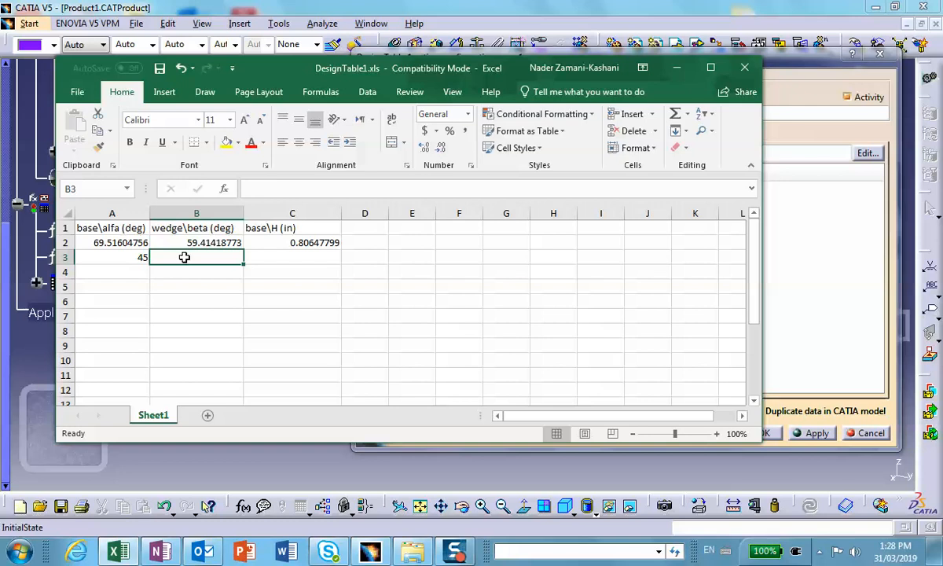
text(4)
key(BackSpace)
text(90)
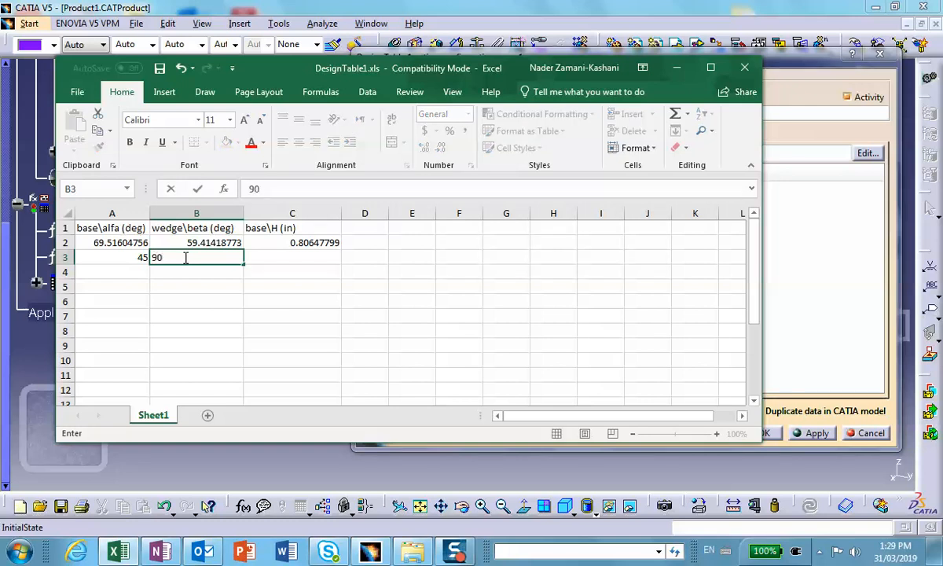
click(299, 257)
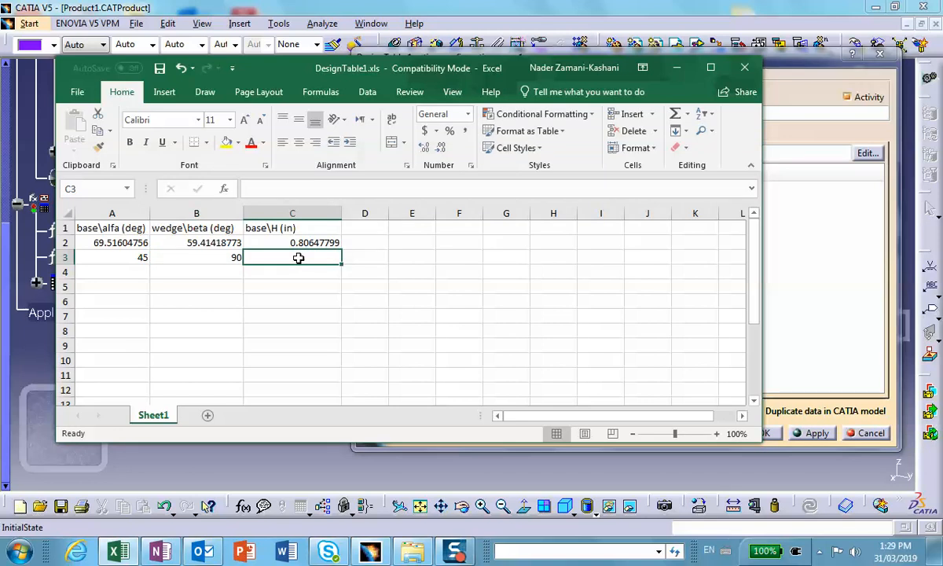
text(1)
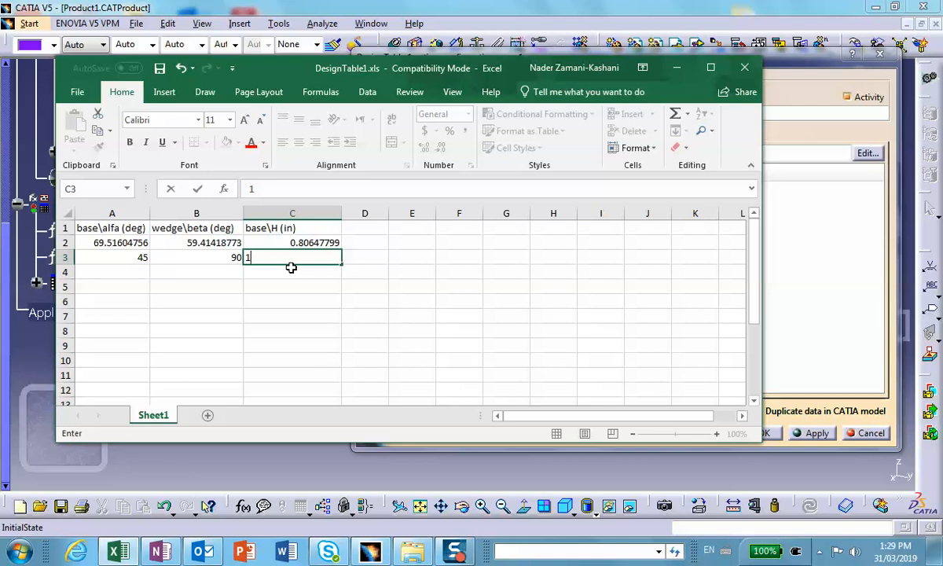
Fill row 4 of the design table with alfa 90, beta 30 and H 0.5.
click(129, 271)
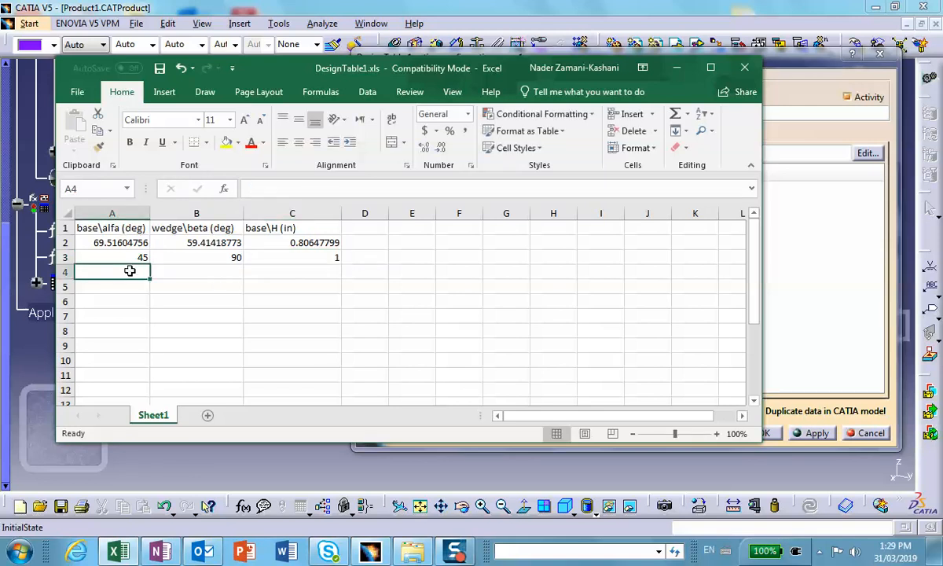
text(90)
click(203, 269)
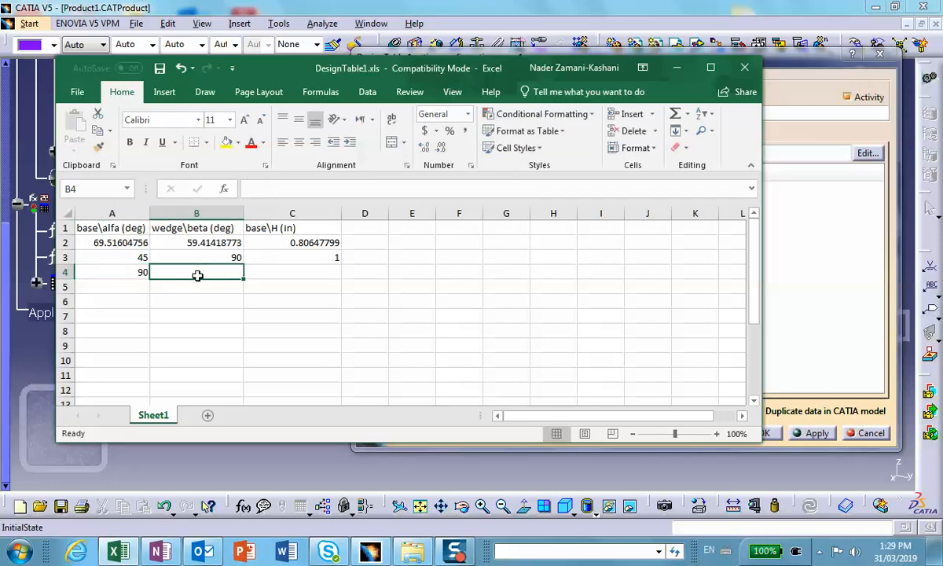
text(30)
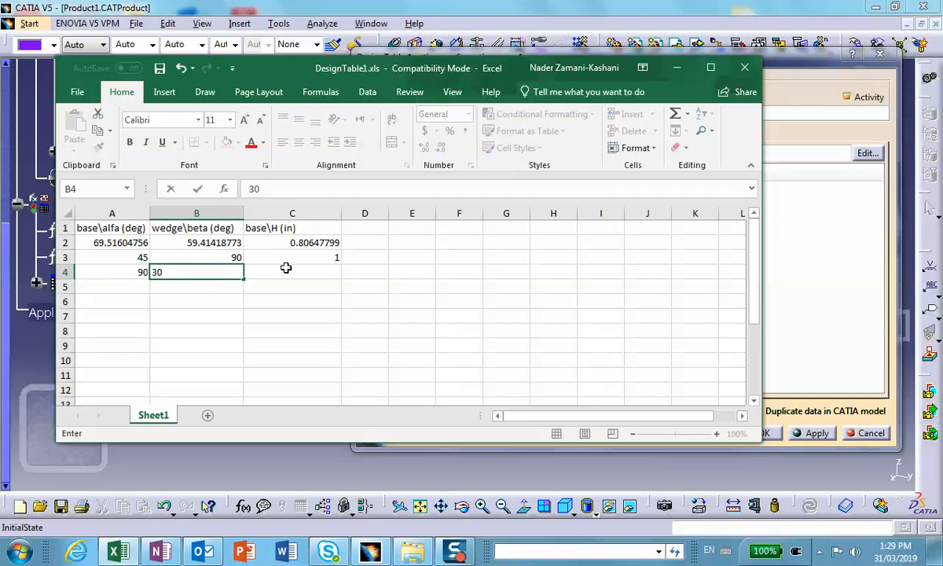
click(290, 269)
text(.)
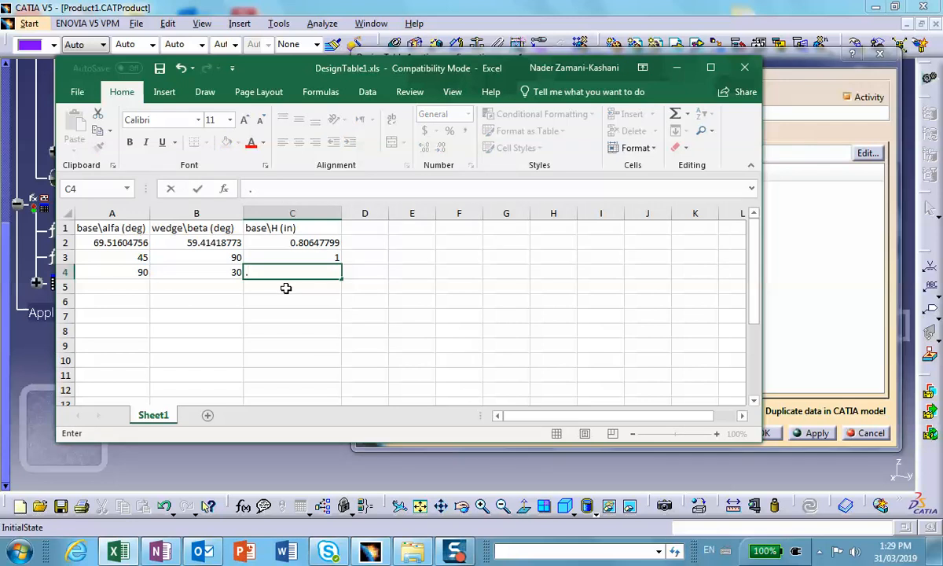
text(5)
Save and close the DesignTable1 workbook, returning to CATIA and dismissing the design table synchronization report.
click(160, 69)
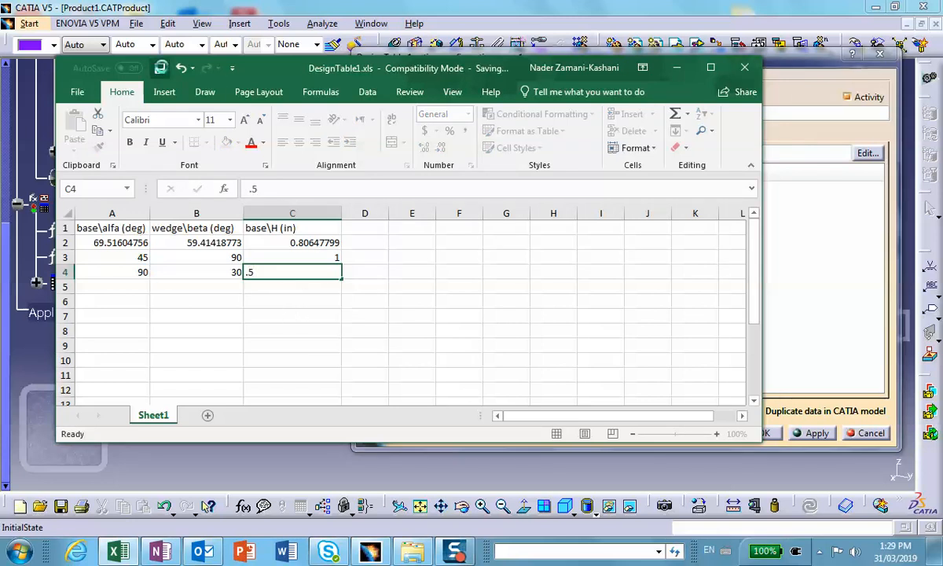
click(752, 70)
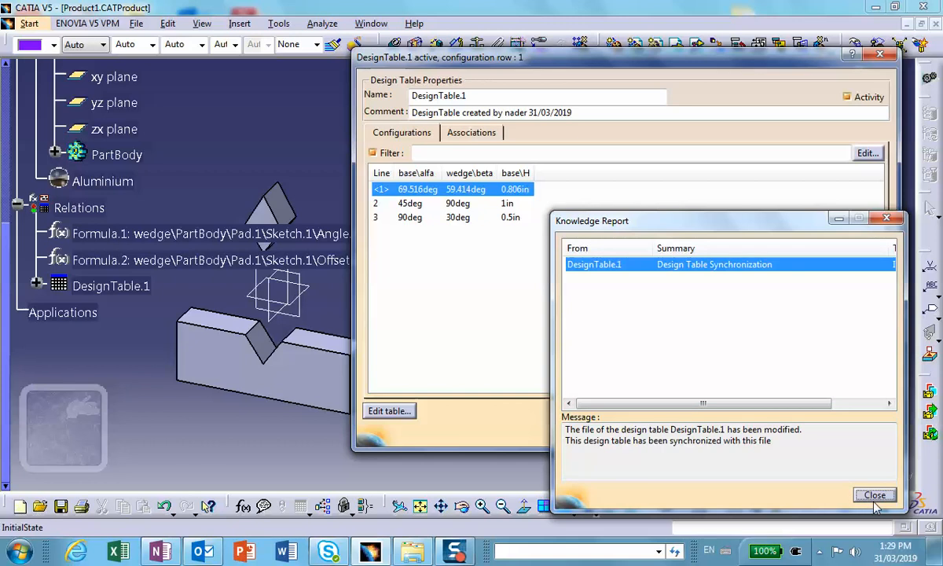
click(873, 495)
Apply design table configuration 2 (alfa 45deg, beta 90deg, H 1in) and update the base and wedge.
drag(540, 69, 662, 77)
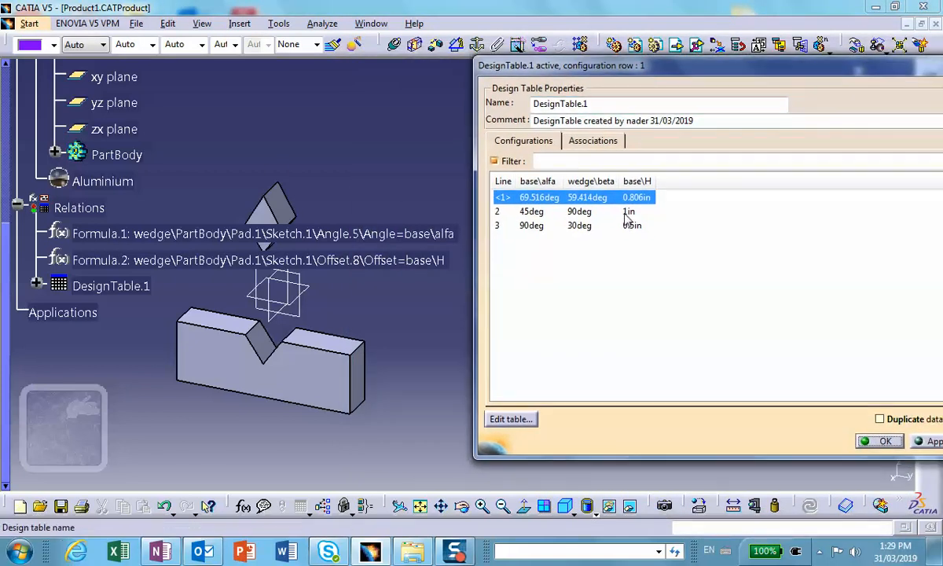
click(627, 213)
drag(621, 69, 557, 47)
click(872, 418)
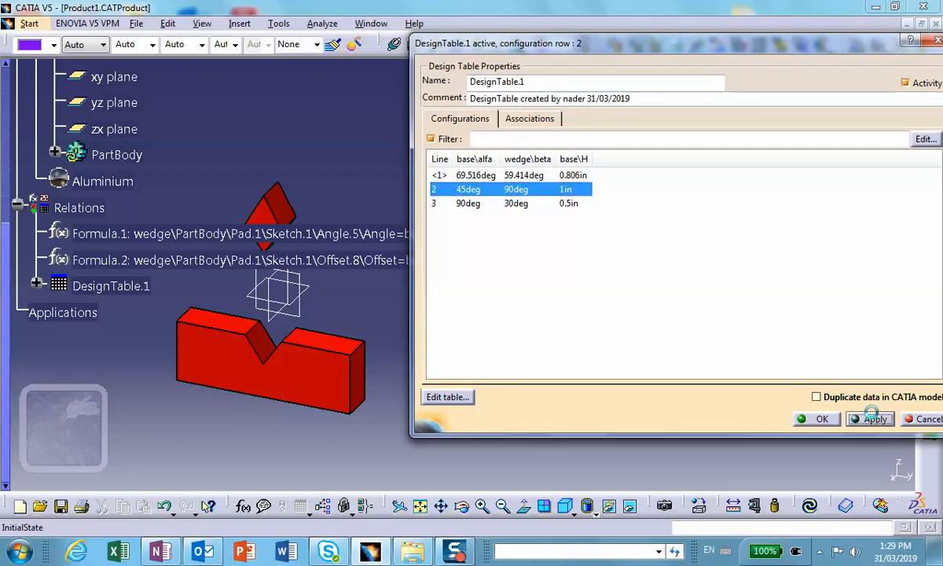
click(810, 507)
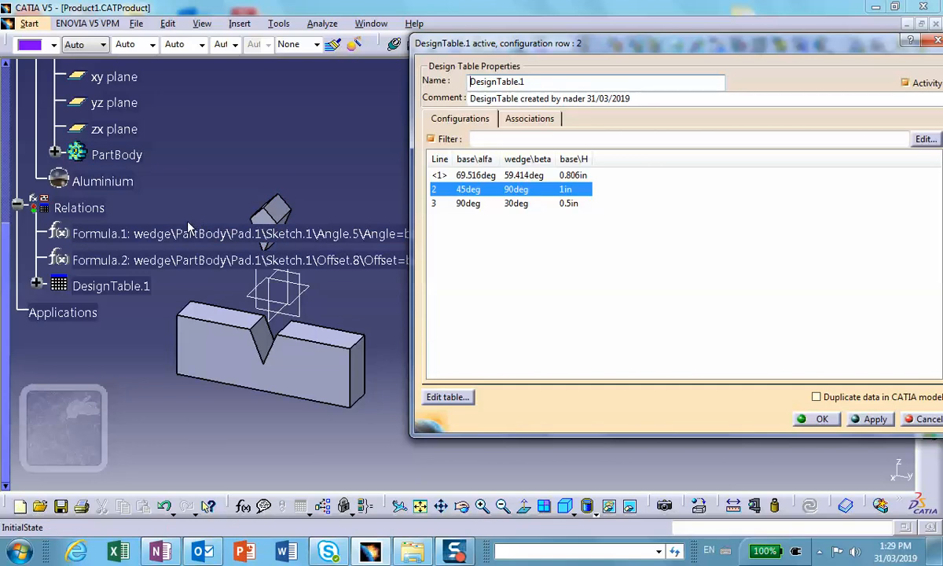
Apply design table configuration 3 (alfa 90deg, beta 30deg, H 0.5in) with the specification tree hidden, and confirm the design table.
key(F3)
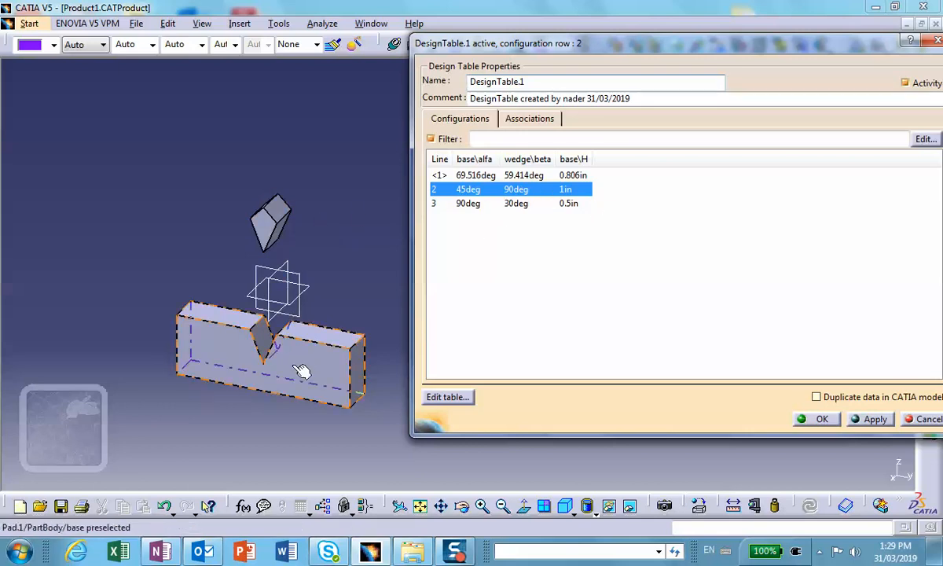
click(507, 204)
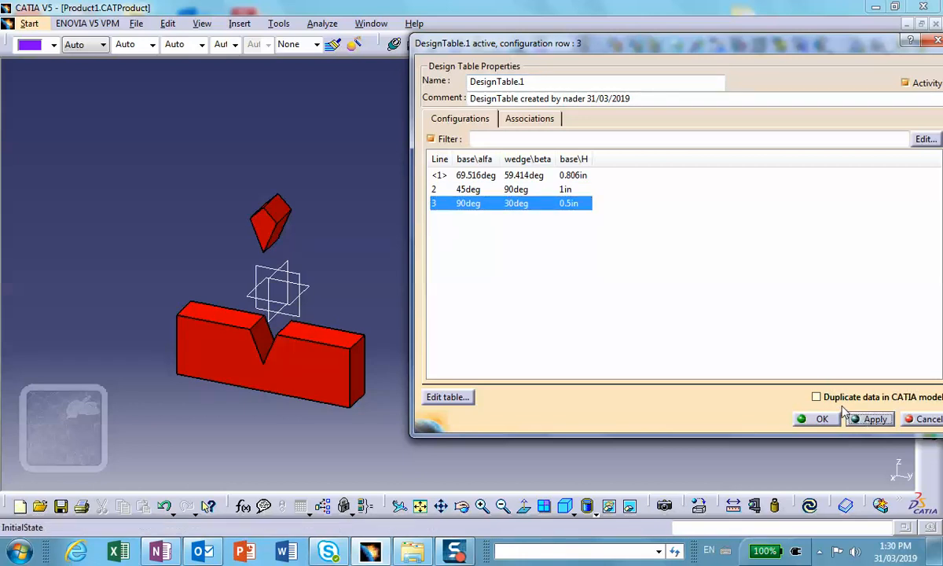
click(865, 419)
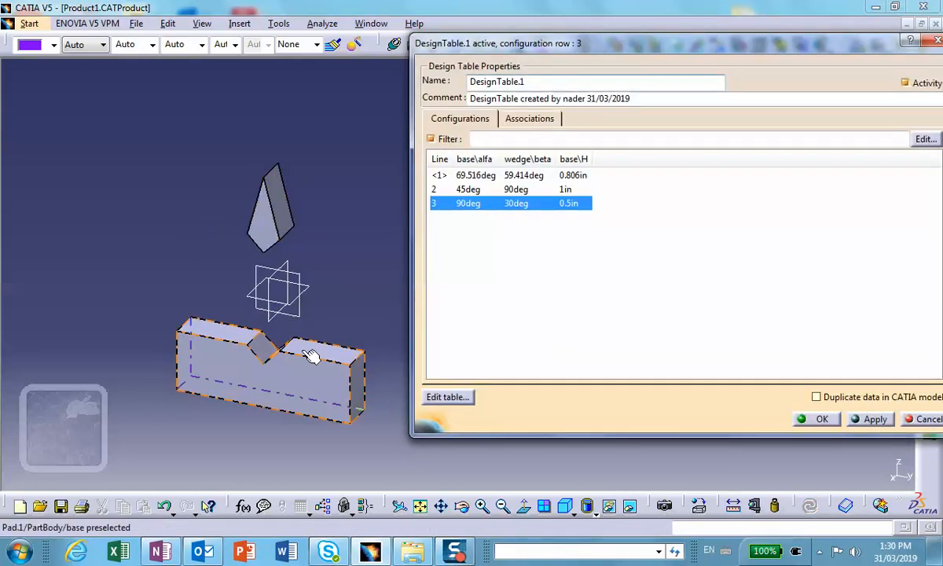
click(821, 419)
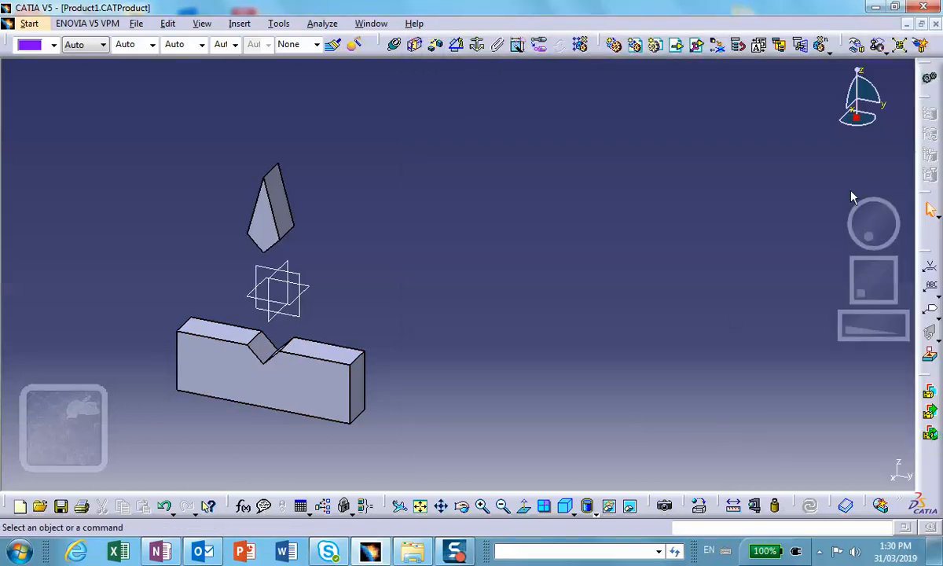
Create a coincidence constraint between the front face of the wedge and the front face of the base.
click(393, 44)
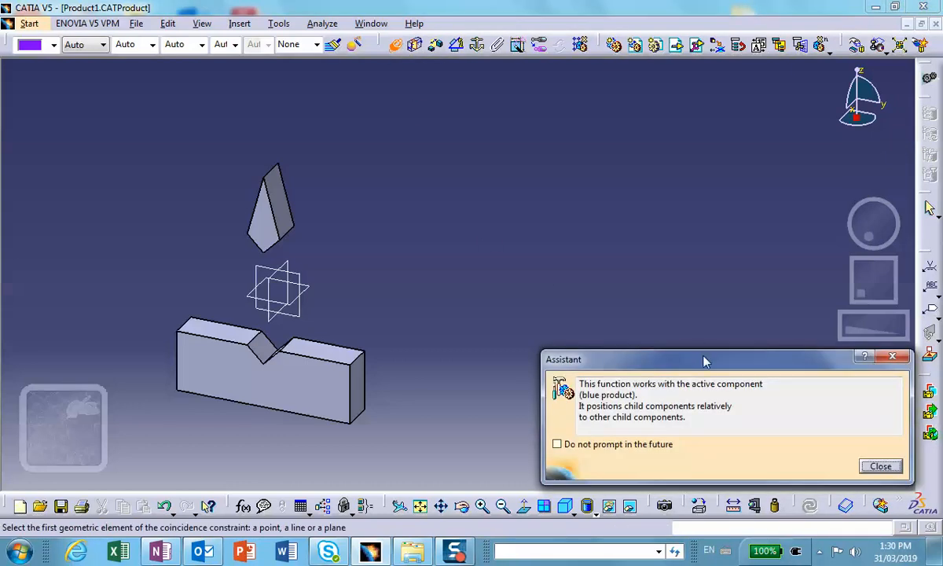
drag(704, 359, 665, 274)
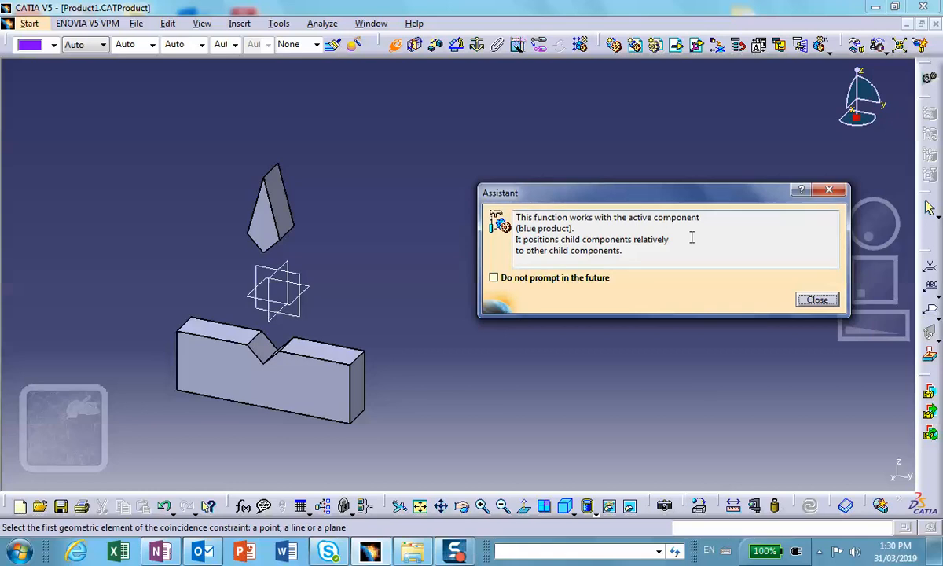
click(268, 229)
click(257, 337)
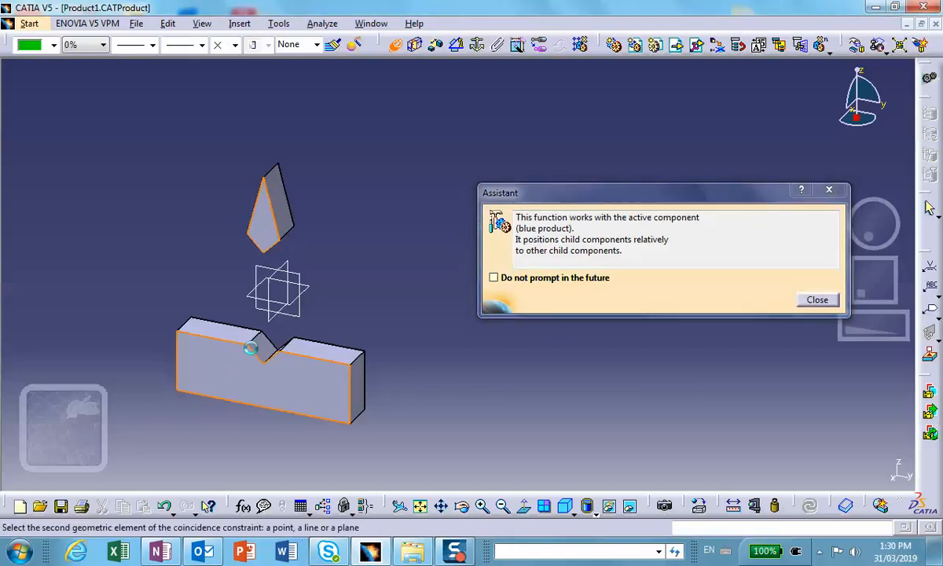
click(550, 342)
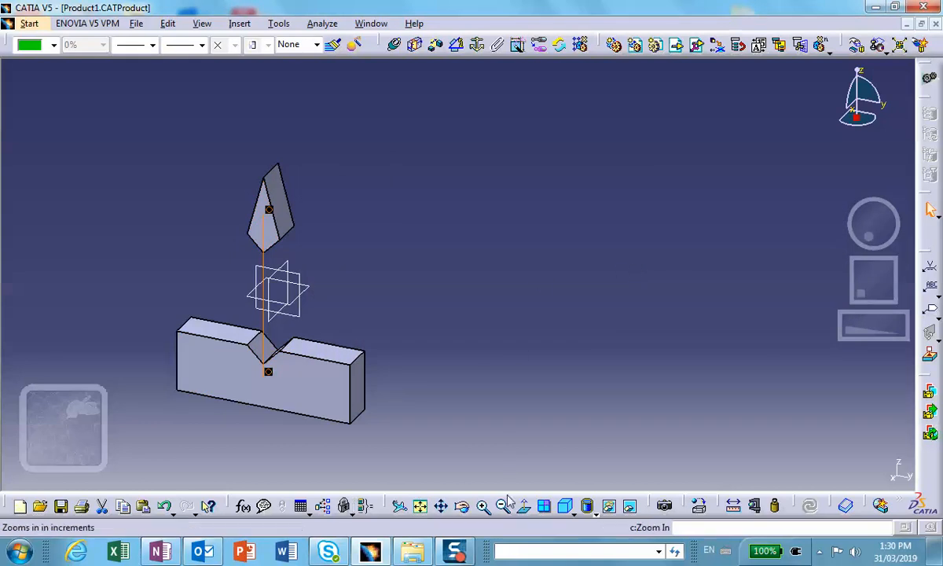
Create a coincidence constraint between the wedge's right lower edge and the right upper edge of the base's groove.
click(394, 44)
click(290, 236)
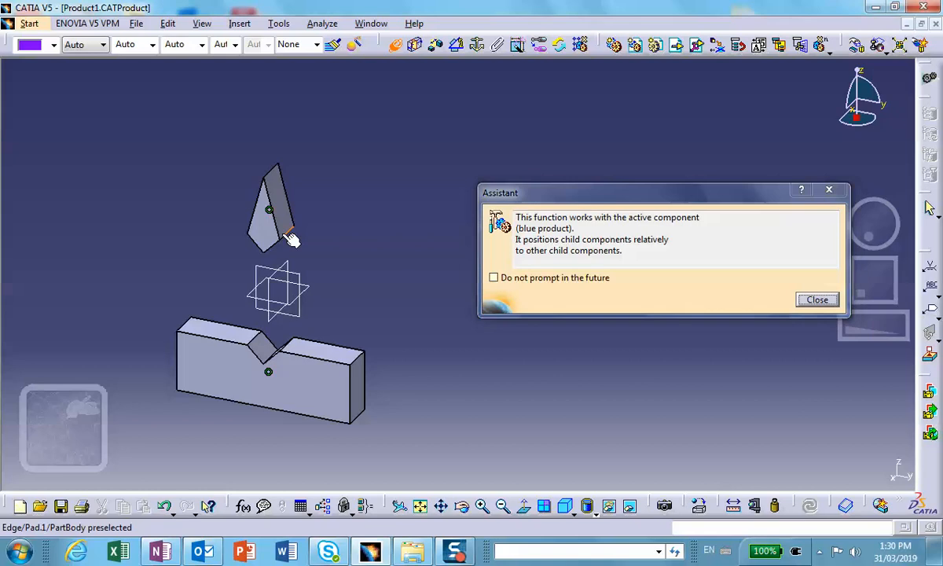
click(291, 348)
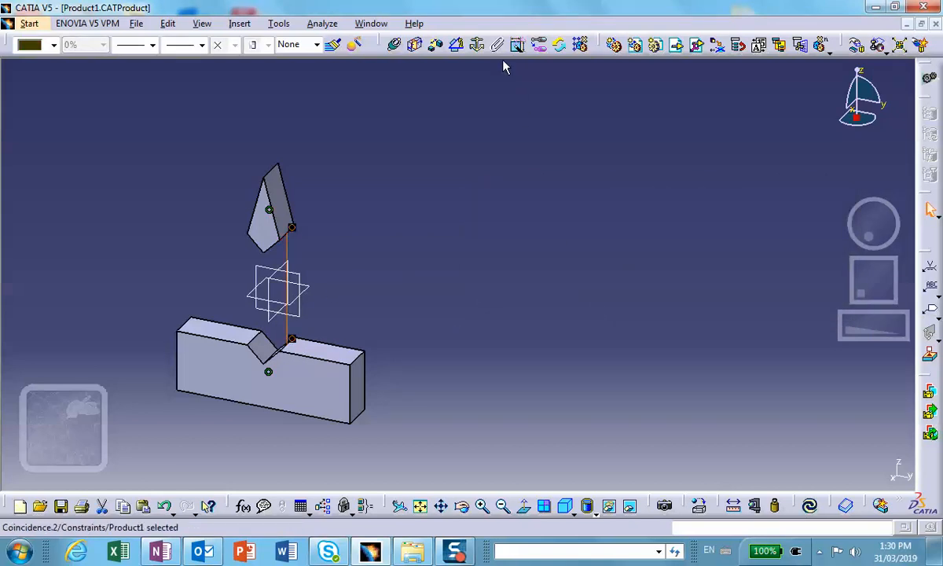
Create a coincidence constraint between the wedge's lowest edge and the bottom edge of the base's V-groove.
click(394, 44)
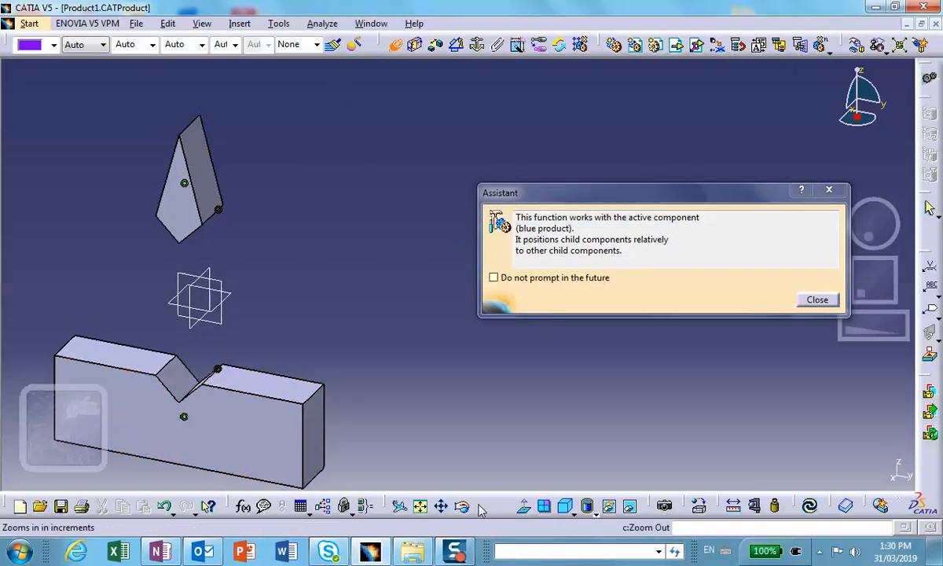
middle_drag(317, 347, 286, 232)
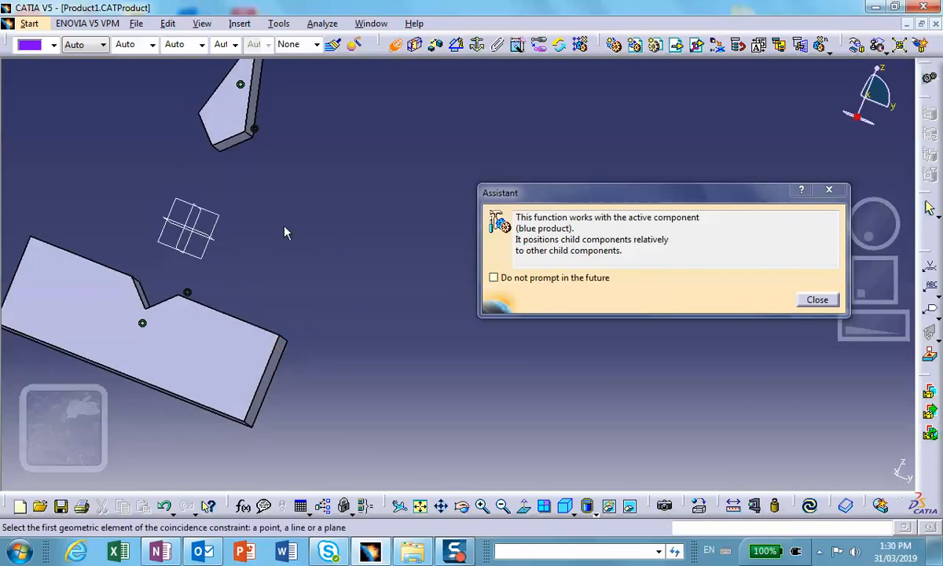
click(223, 151)
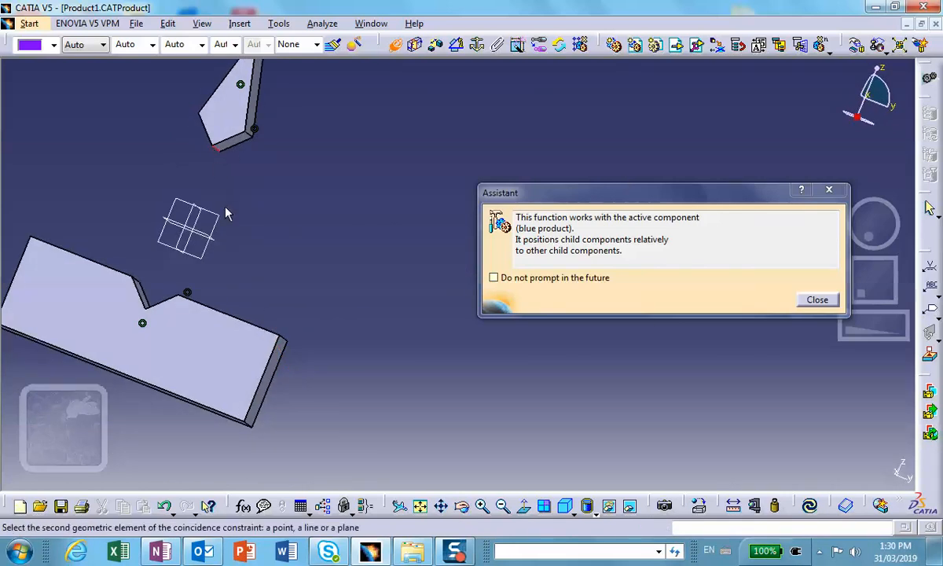
click(467, 506)
drag(252, 211, 396, 338)
click(465, 507)
drag(326, 421, 114, 355)
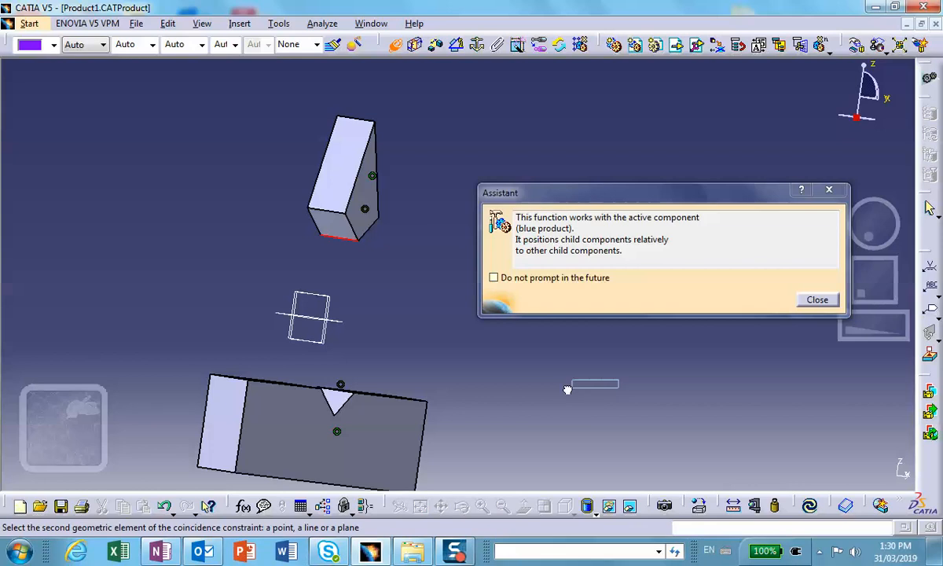
click(464, 506)
drag(543, 372, 174, 296)
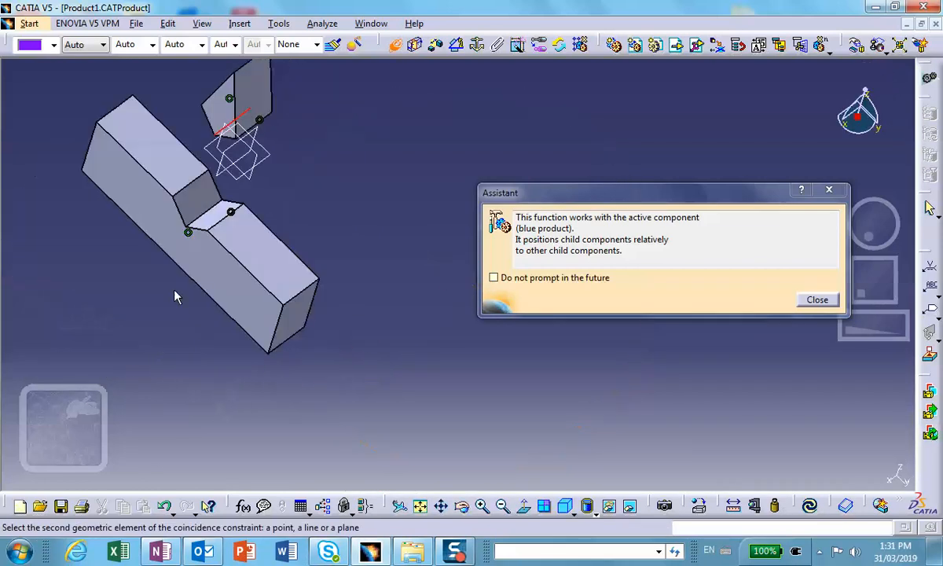
click(207, 209)
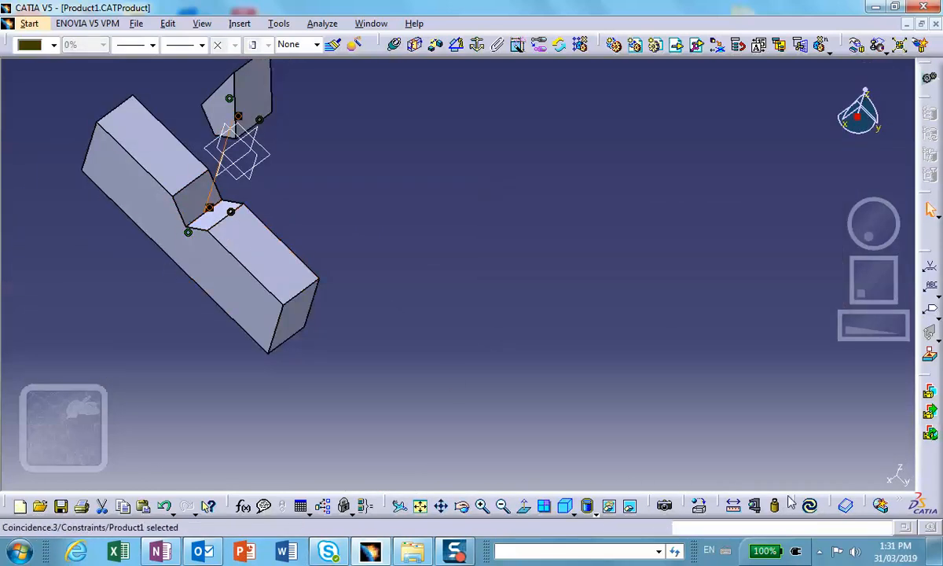
Update the assembly to seat the wedge in the groove, and display it in isometric view.
click(809, 505)
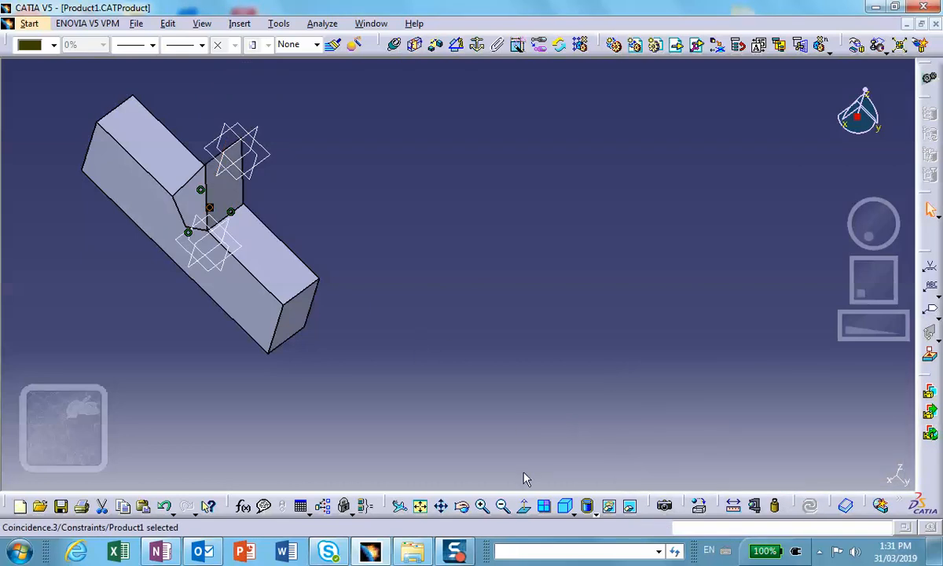
click(566, 506)
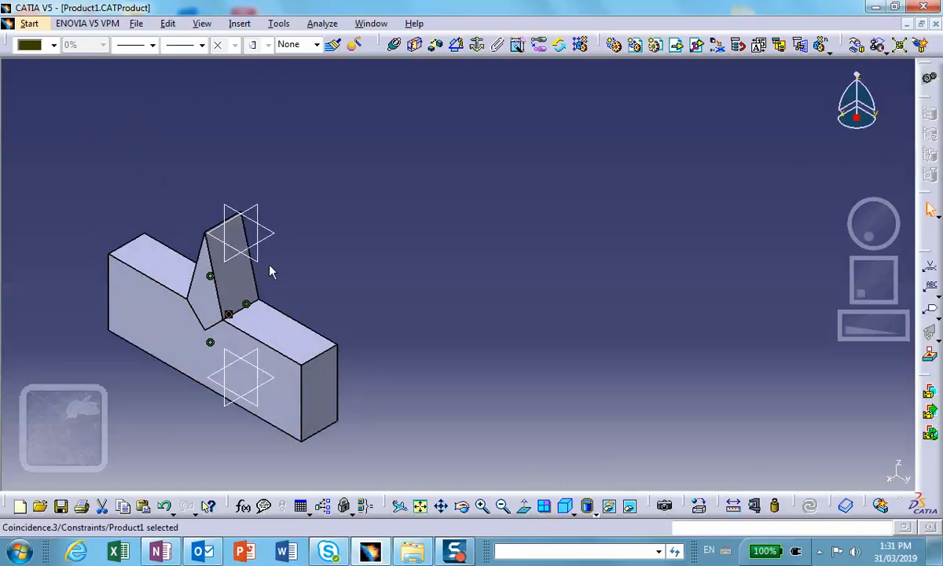
click(228, 315)
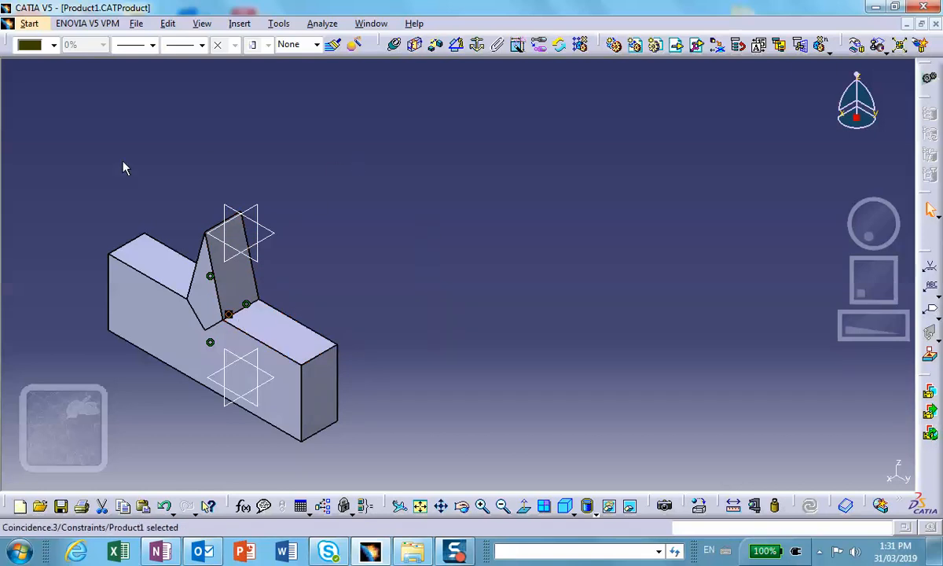
click(597, 132)
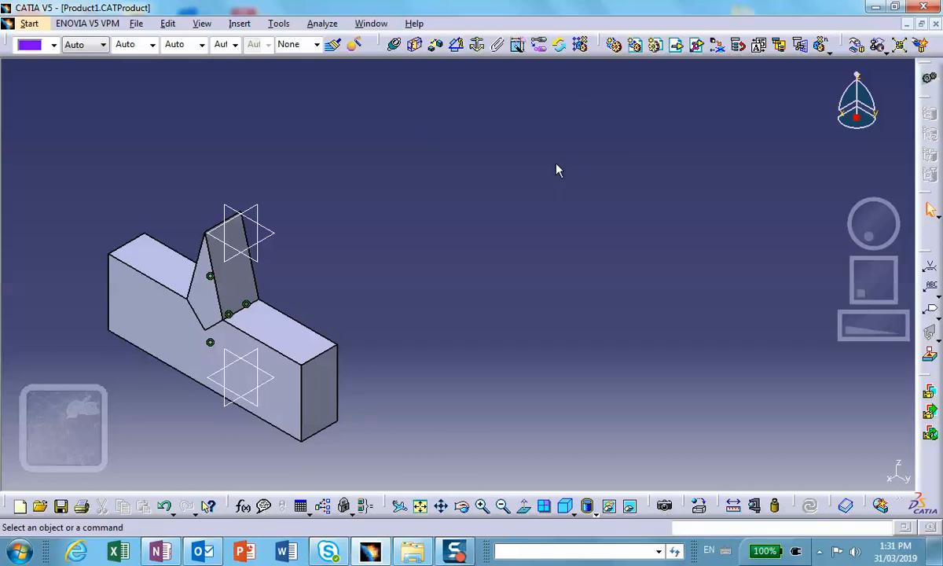
Show the specification tree again, expand DesignTable.1 and open its table in Excel for editing.
key(F3)
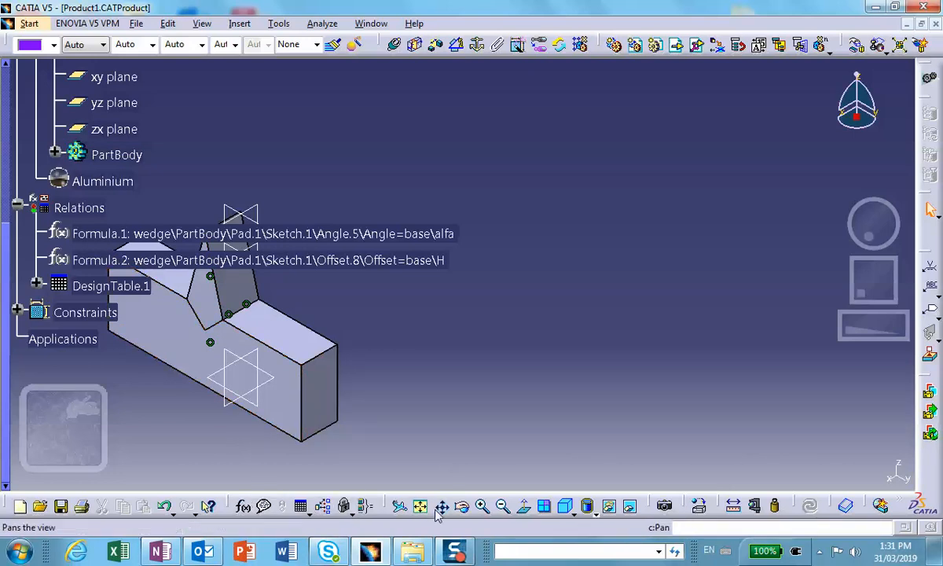
drag(218, 297, 388, 361)
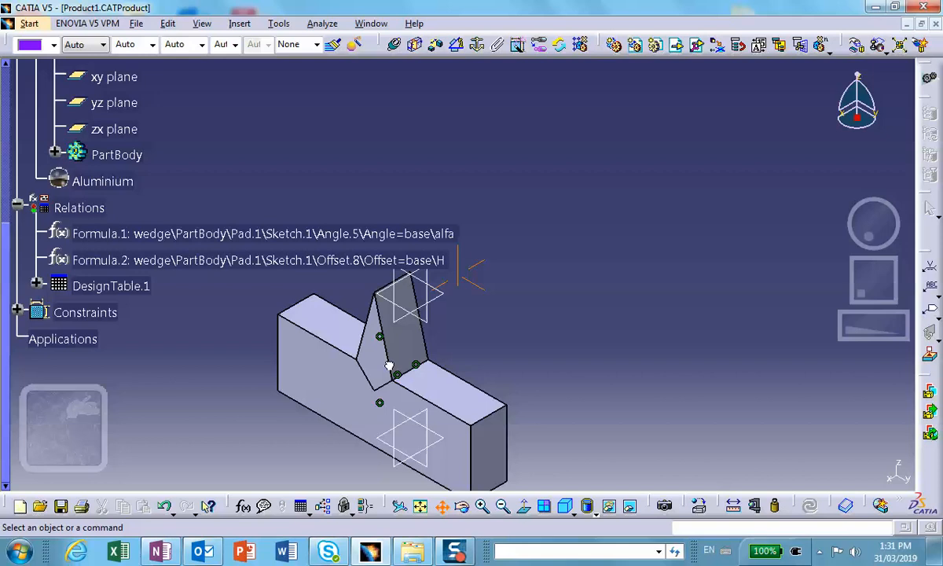
click(37, 285)
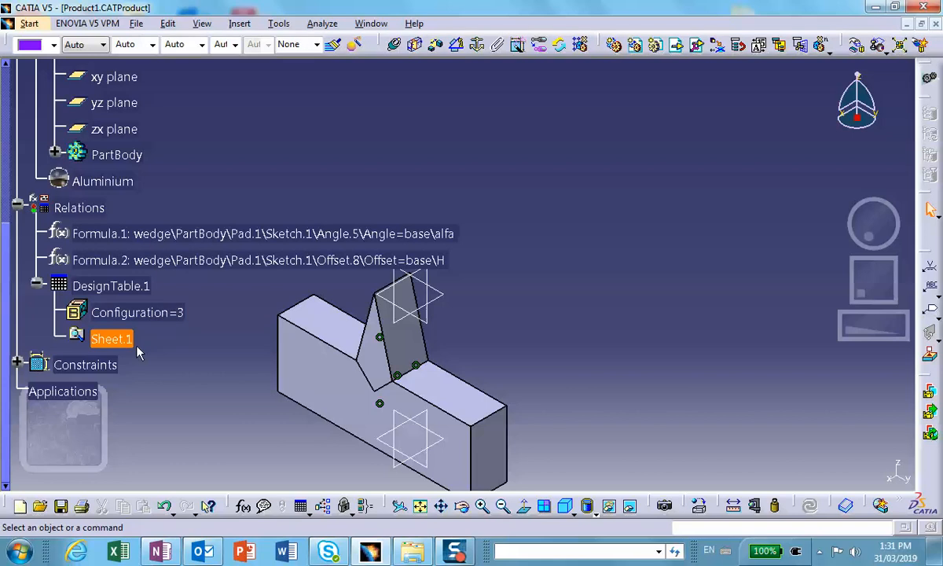
double_click(108, 285)
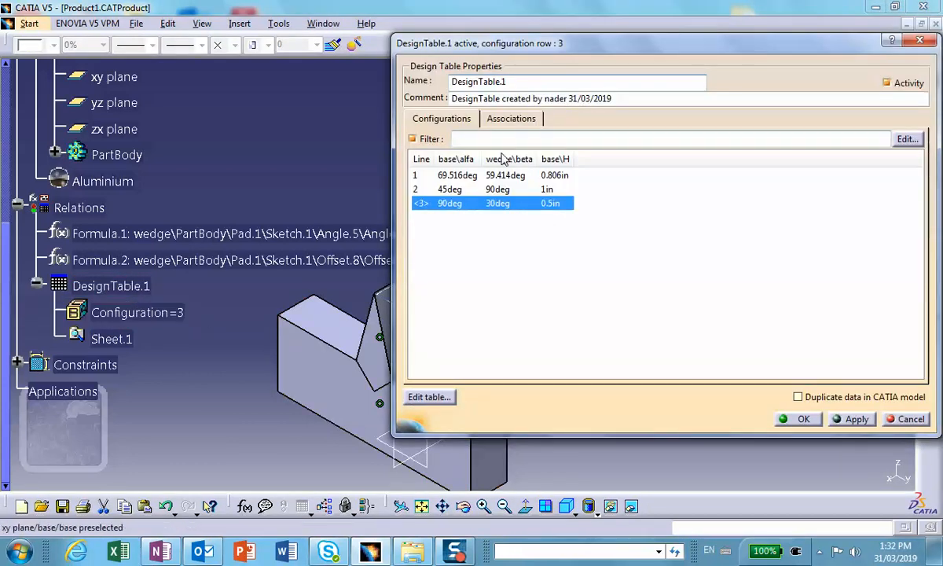
click(425, 396)
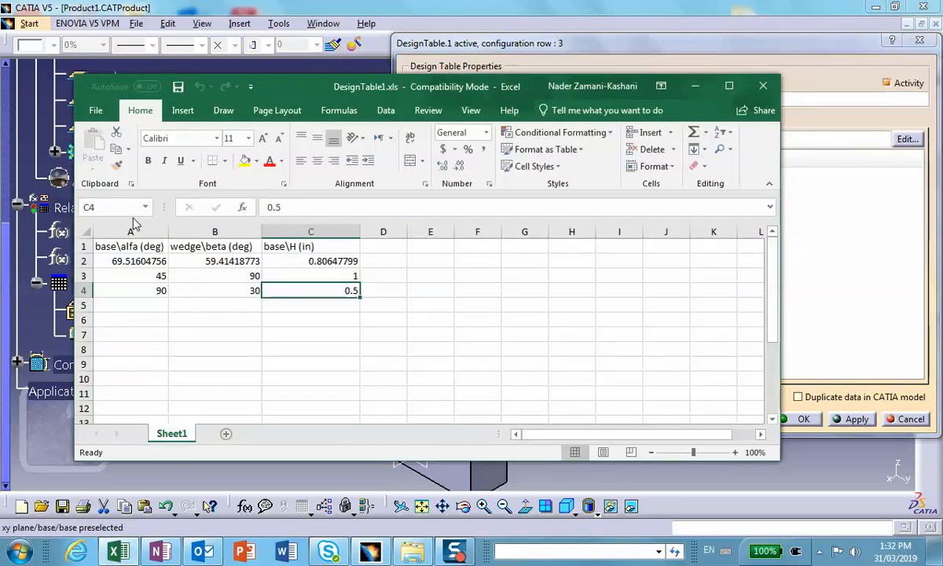
Insert four blank columns before the base\alfa (deg) column of the design table.
click(126, 231)
right_click(129, 231)
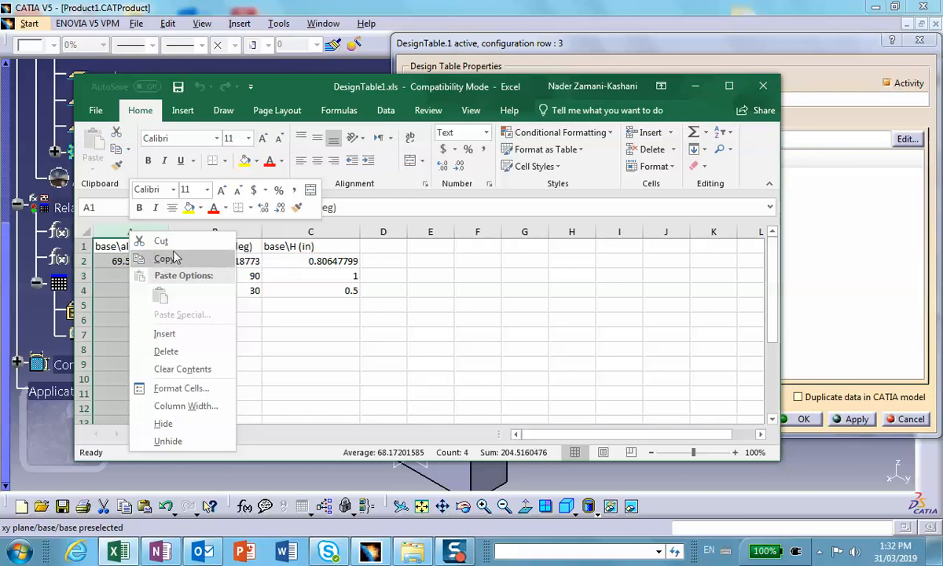
click(166, 334)
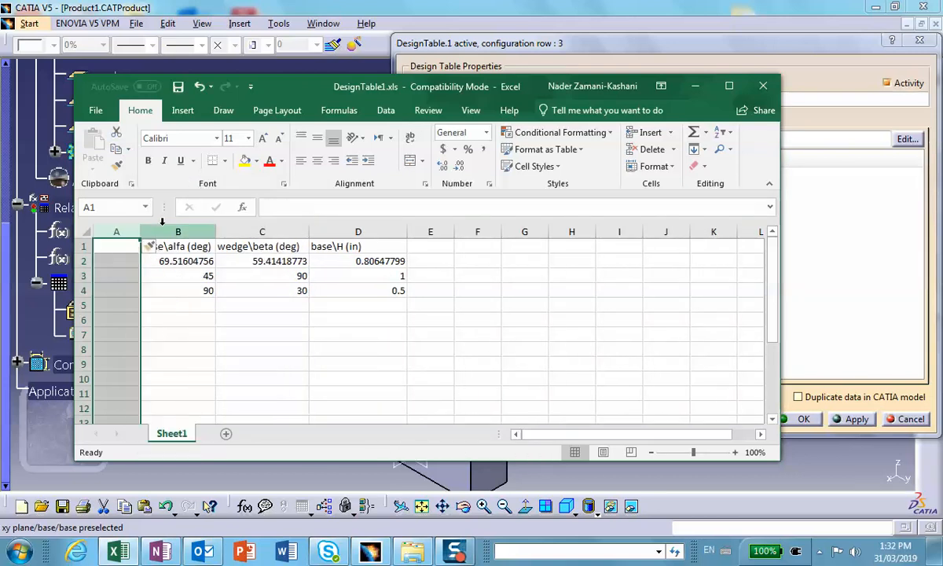
right_click(162, 230)
click(194, 332)
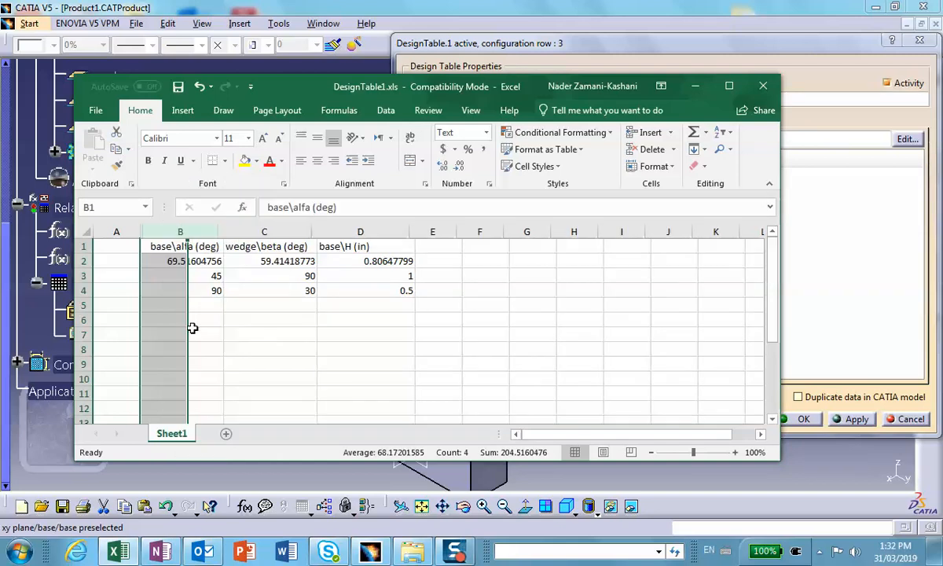
click(227, 230)
right_click(227, 230)
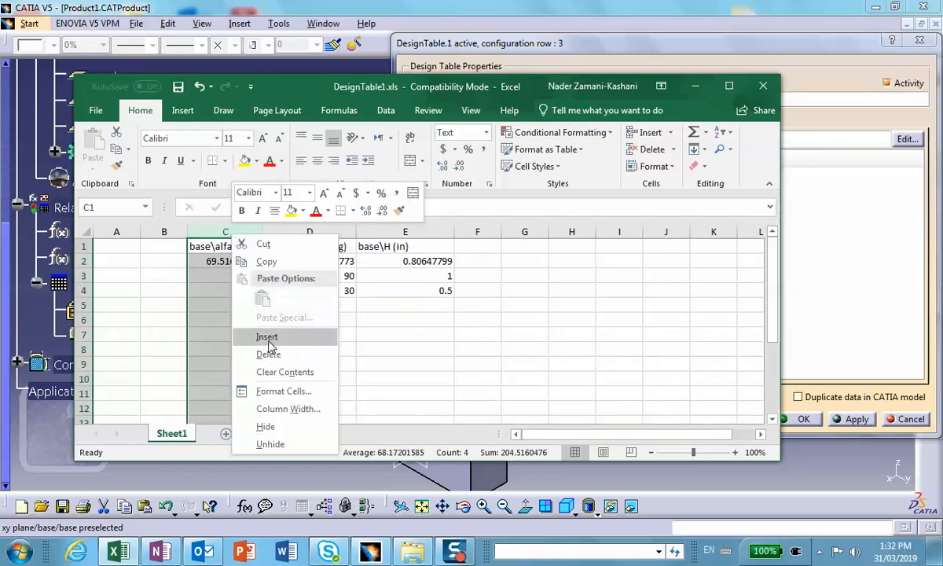
click(264, 333)
click(279, 231)
right_click(285, 233)
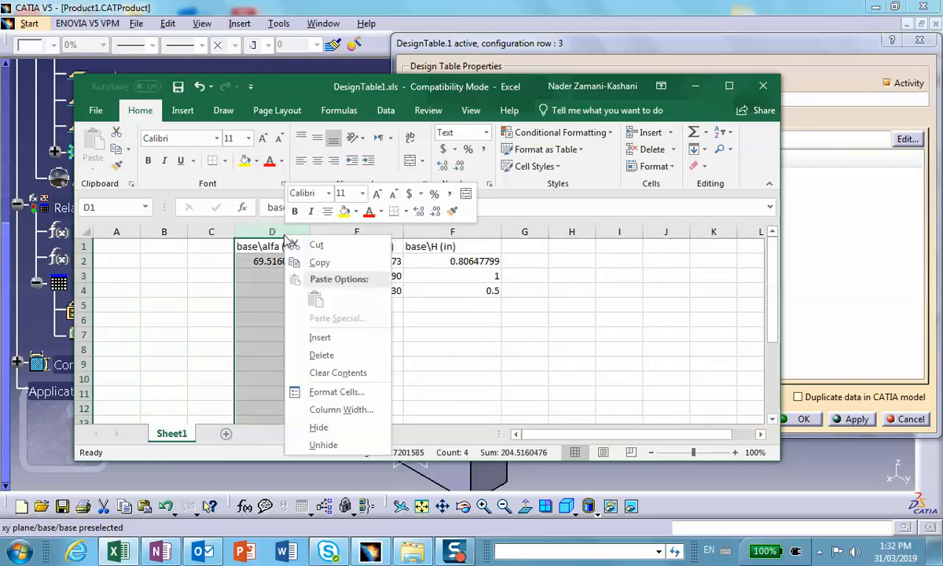
click(316, 337)
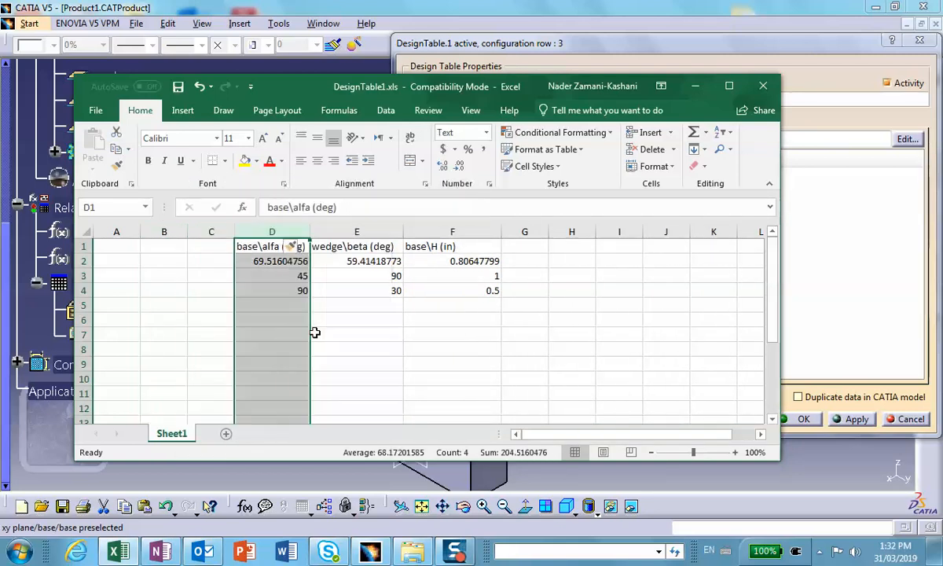
Enter the headings basename in A1 and basemat in B1, widening column A to fit its heading.
click(120, 243)
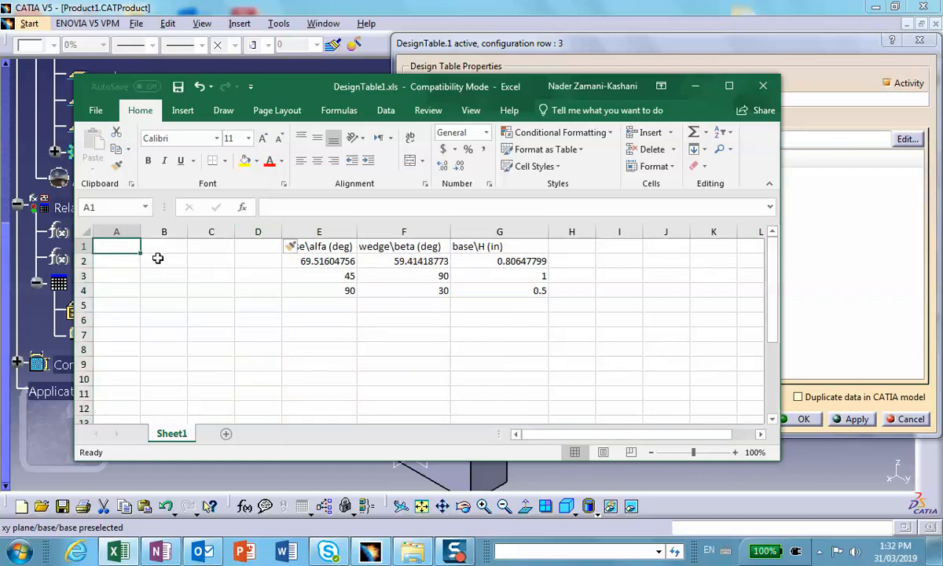
text(base)
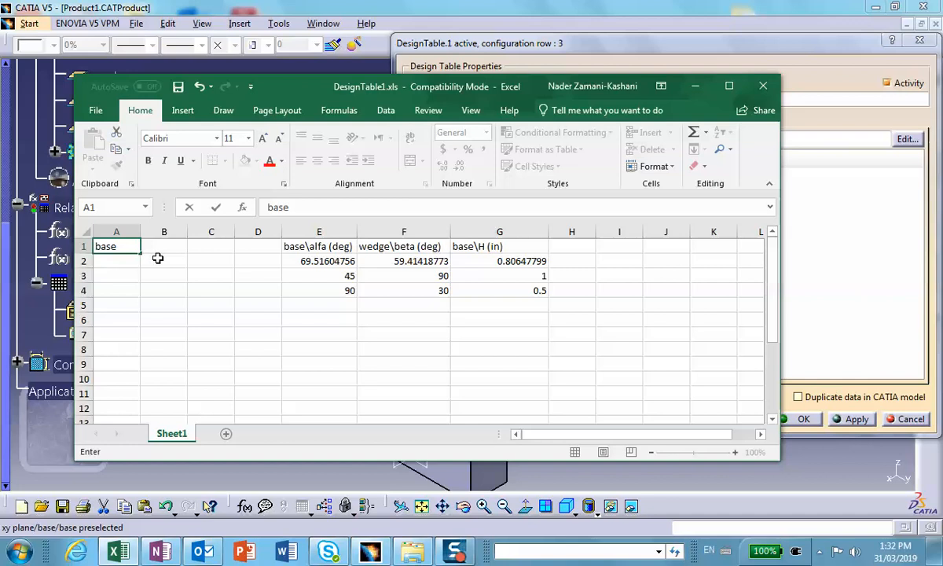
text(name)
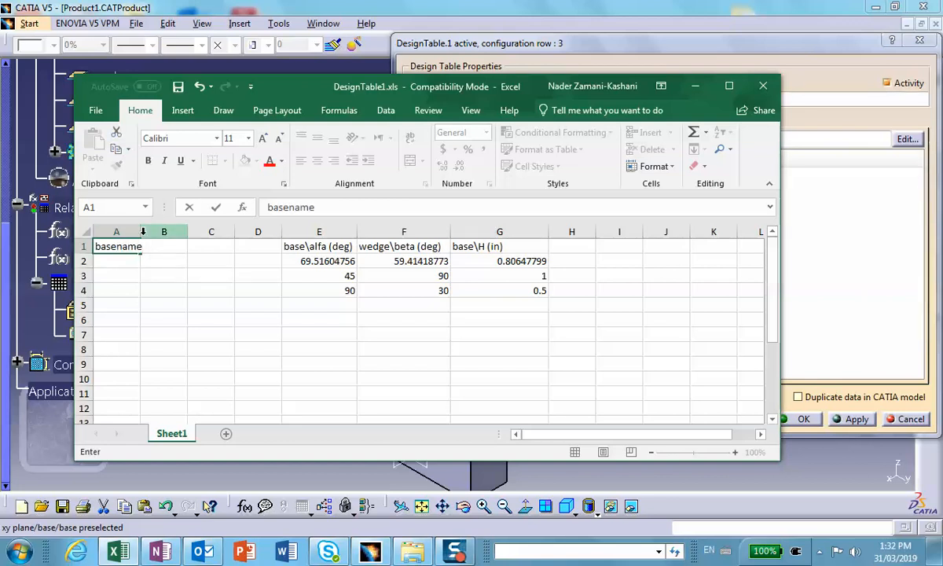
click(146, 231)
drag(143, 233, 150, 232)
click(162, 248)
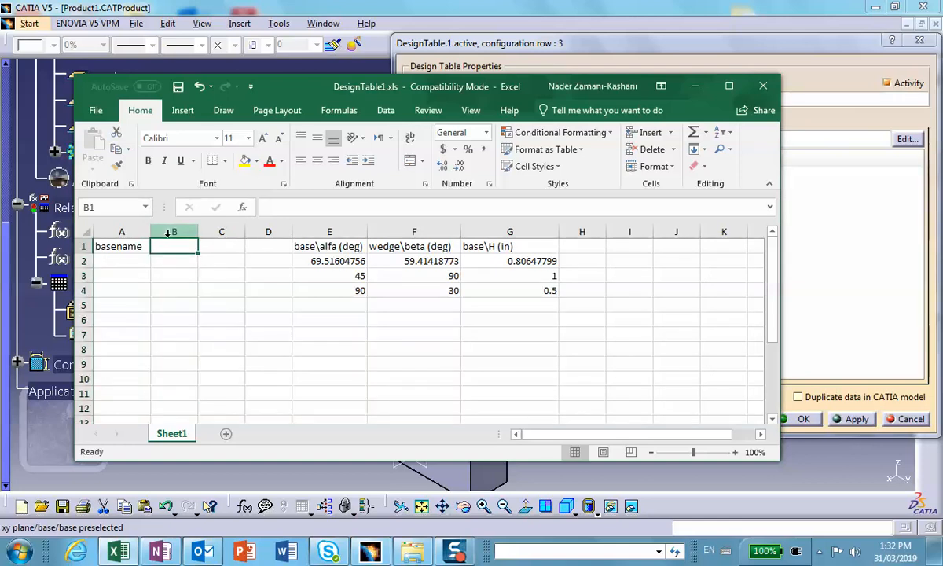
text(basemat)
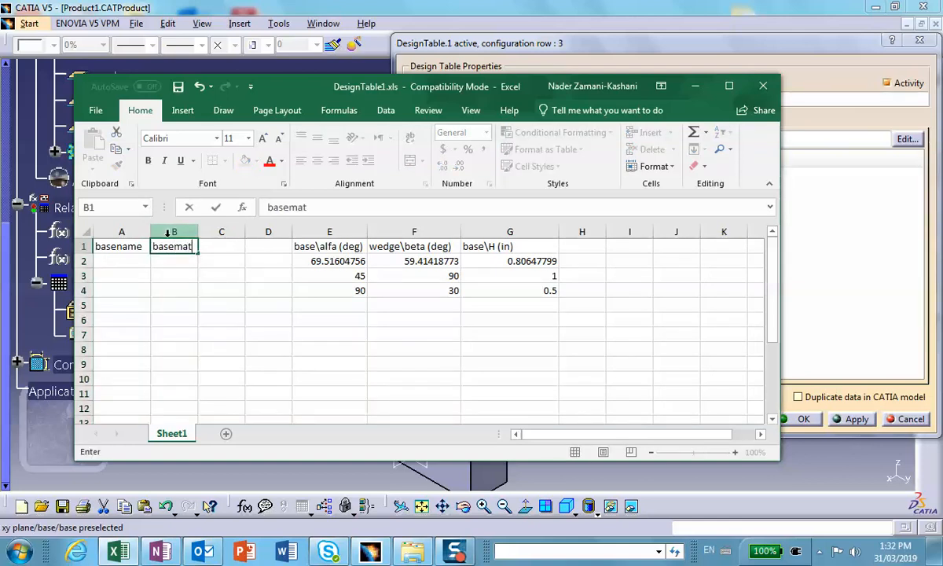
Enter the headings wedgename in C1 and wedgemat in D1, widening columns C and D.
click(219, 247)
text(we)
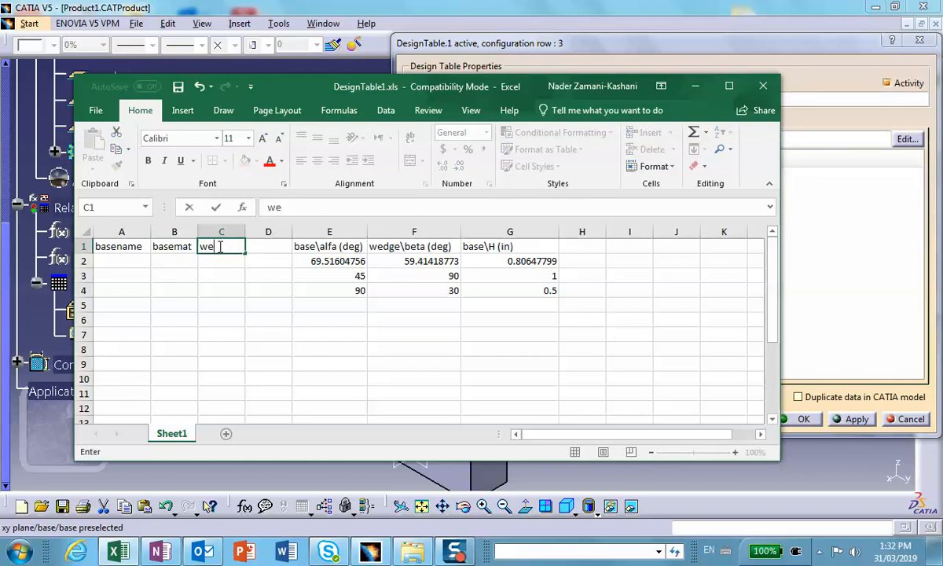
text(dgename)
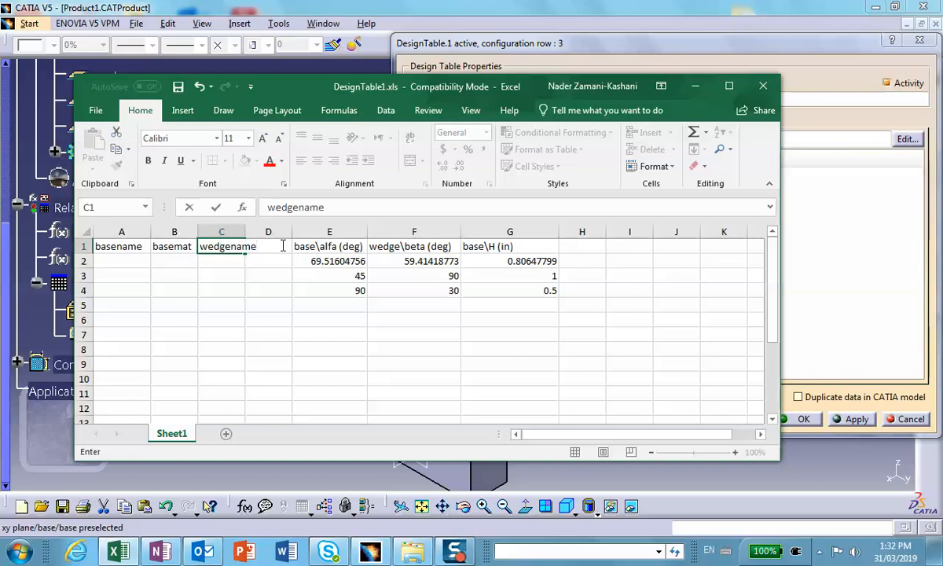
click(248, 233)
drag(246, 232, 354, 233)
click(299, 247)
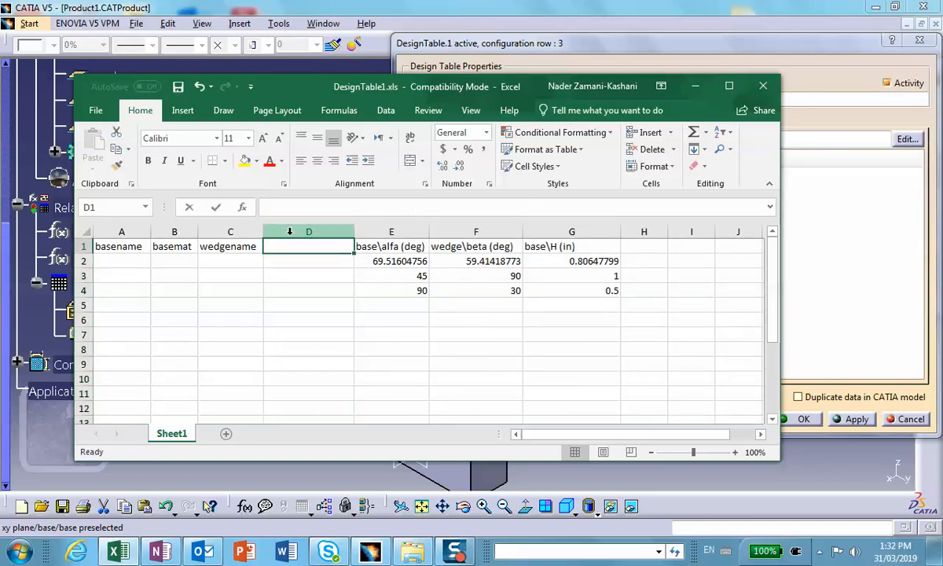
text(wedgematr)
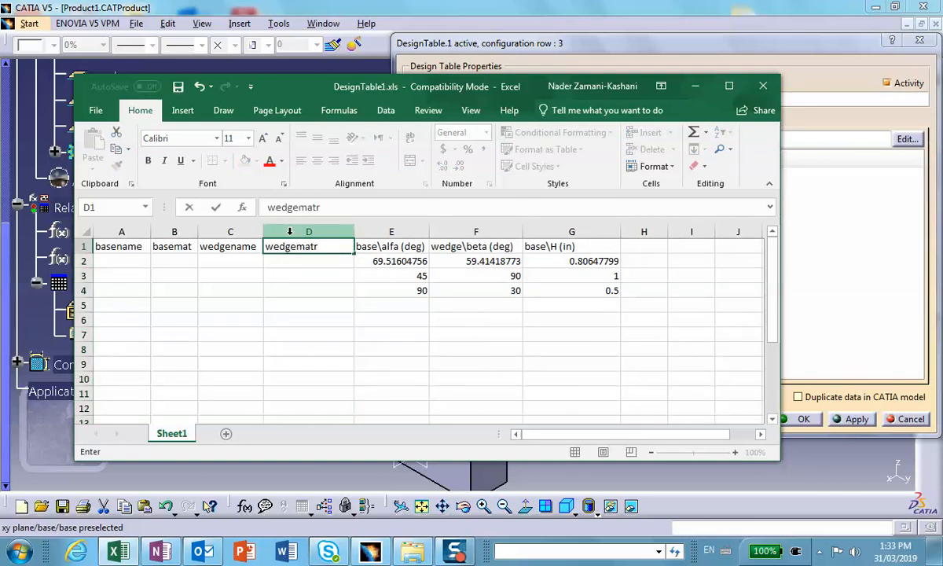
Fill the basename column with B1, B2 and B3 for the three configurations.
click(120, 261)
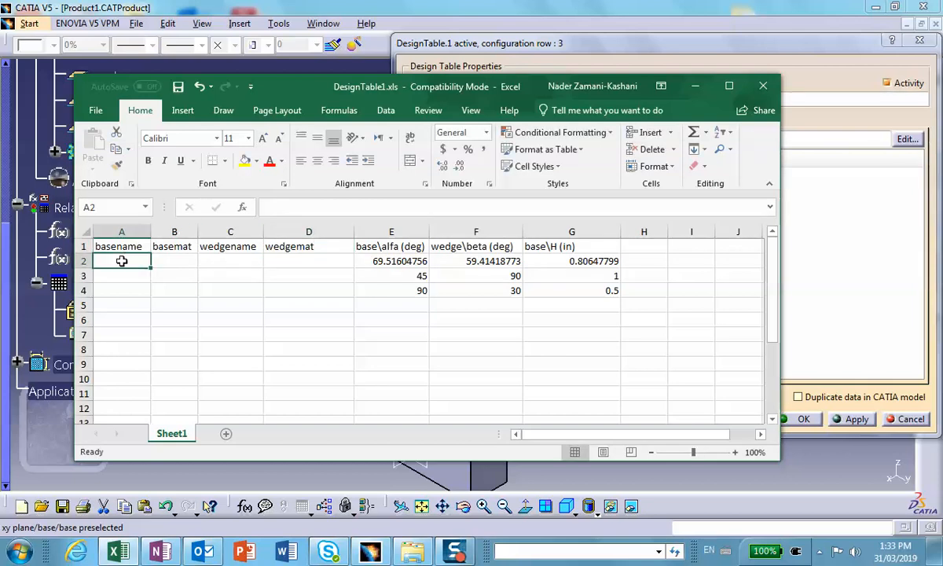
text(B1)
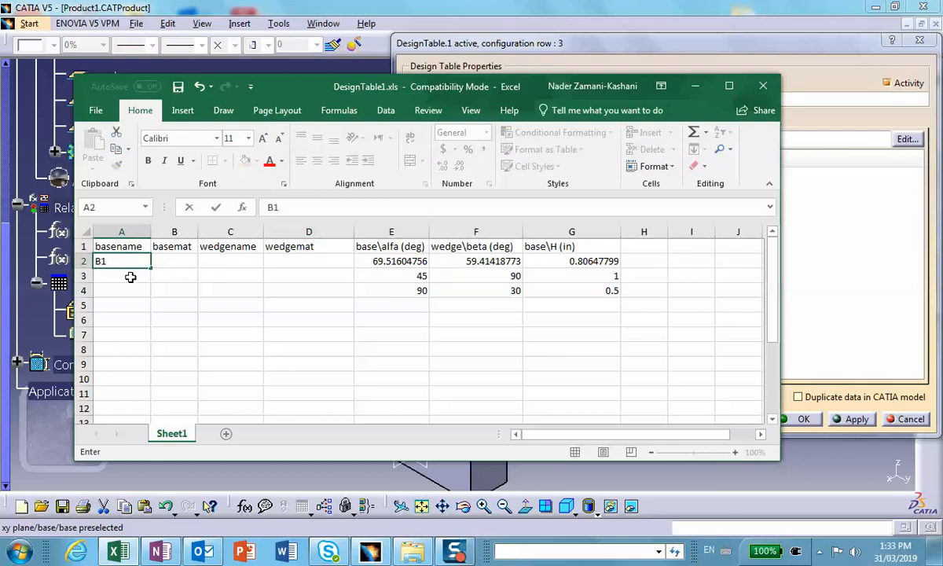
click(129, 276)
text(B1)
key(BackSpace)
text(2)
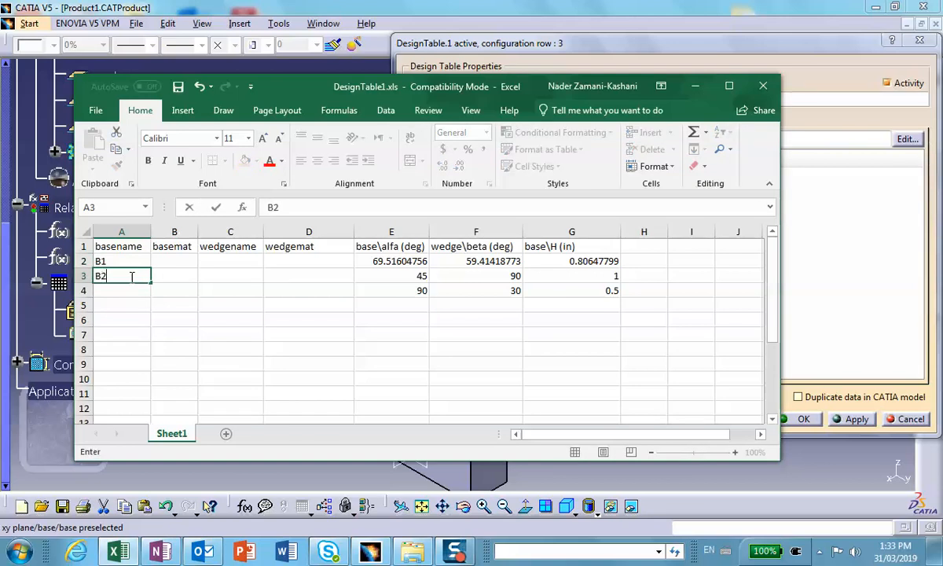
click(123, 290)
text(B3)
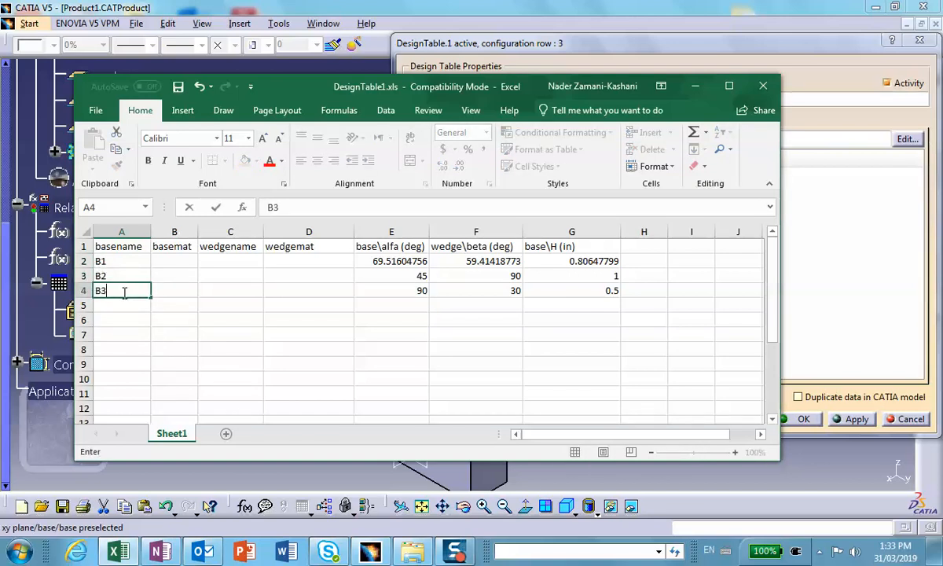
Fill the basemat column with Brass, Gold and Iron for the three configurations.
click(165, 265)
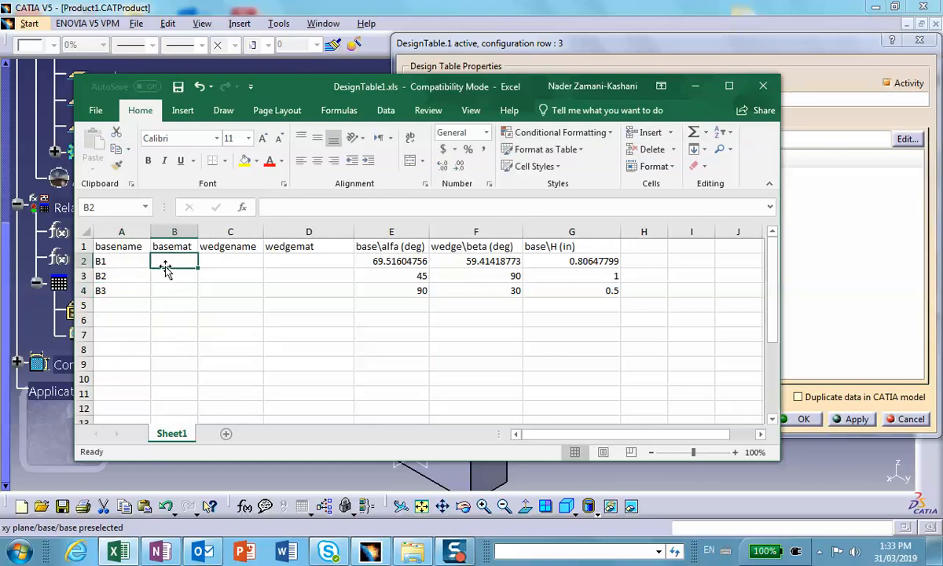
text(Brass)
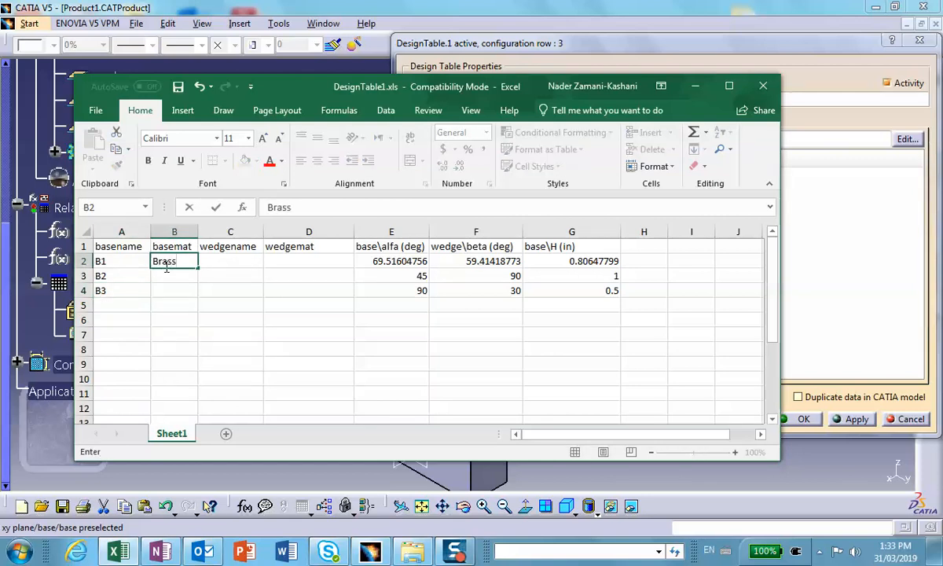
click(167, 276)
text(Gold)
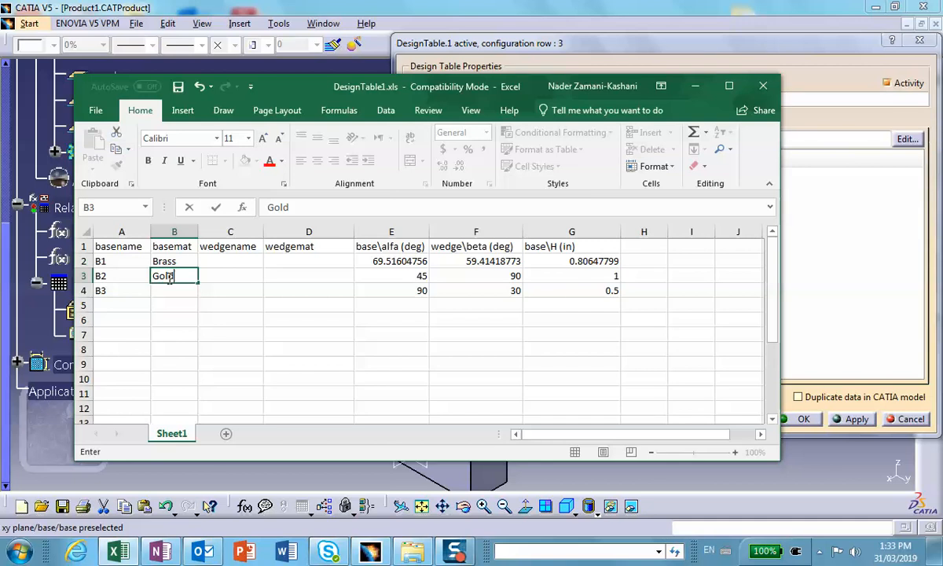
click(175, 291)
text(Iron)
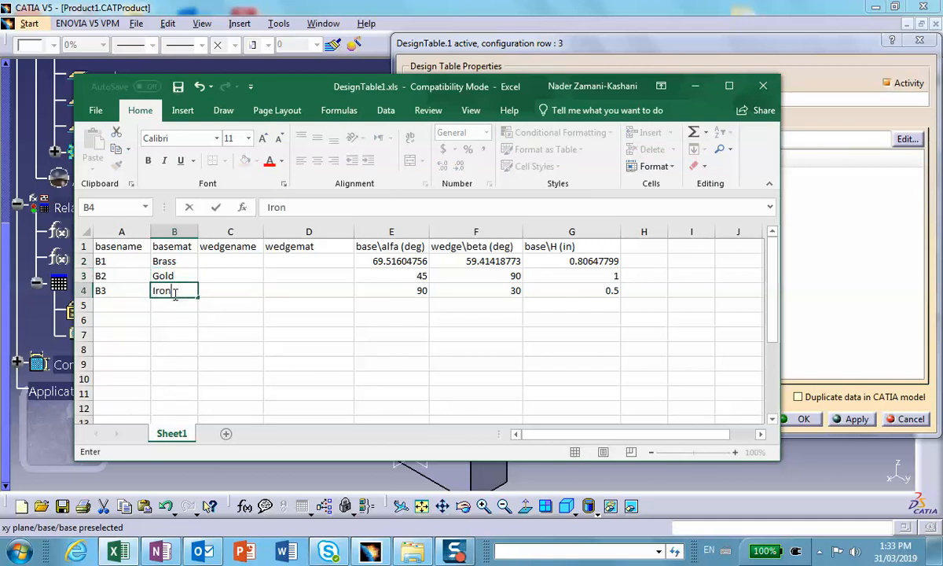
Fill the wedgename column with W1, W2 and W3 for the three configurations.
click(252, 261)
text(W)
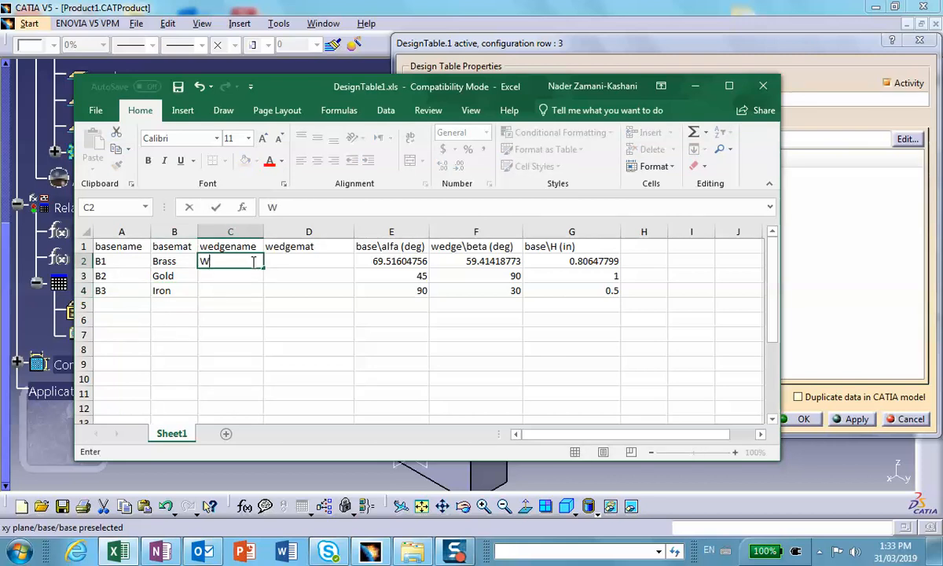
text(1)
click(235, 276)
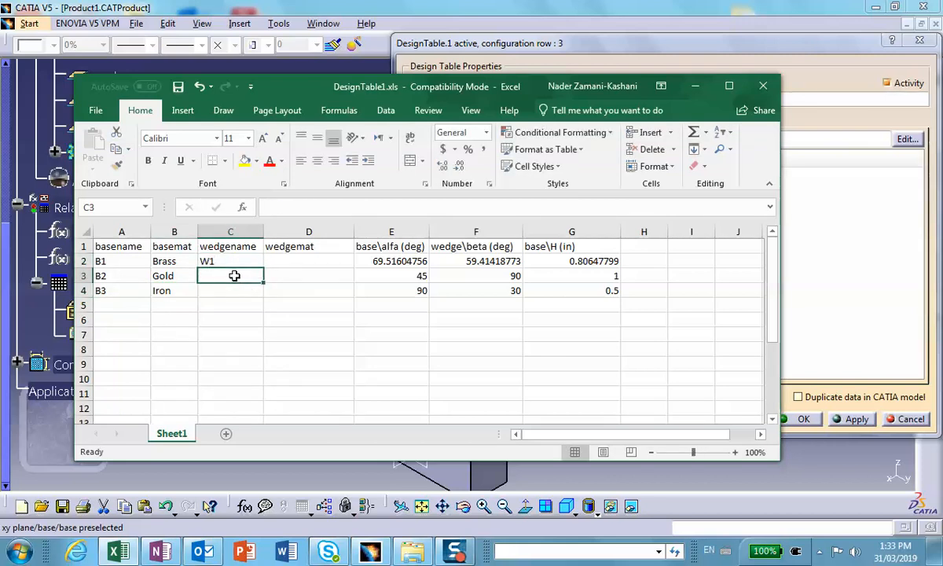
text(W2)
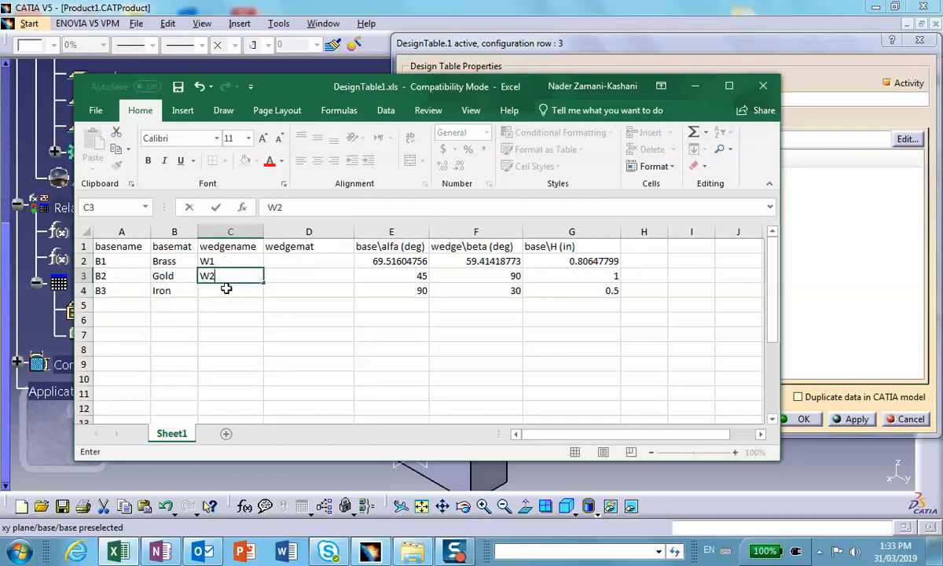
click(225, 290)
text(W3)
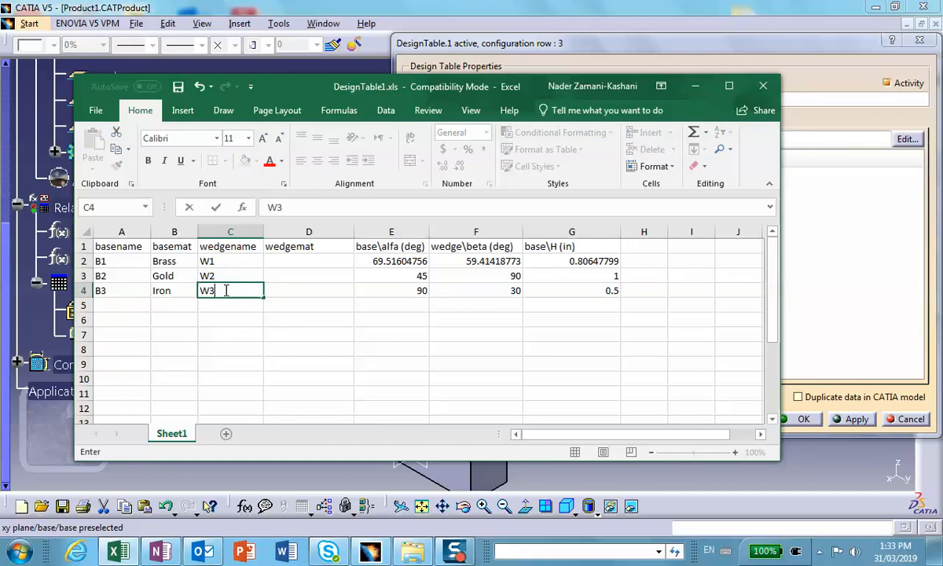
Fill the wedgemat column with Brass, Steel and Copper for the three configurations.
click(307, 259)
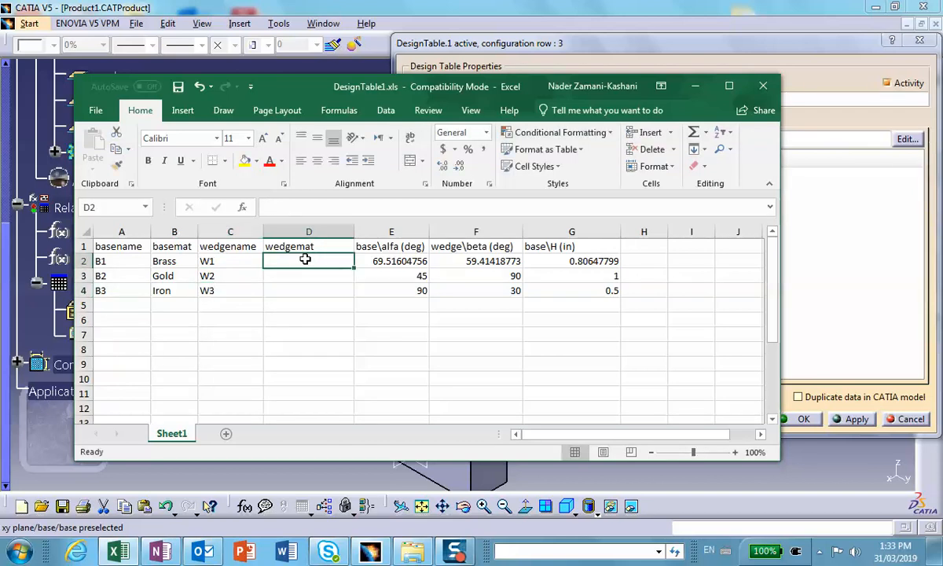
text(Brass)
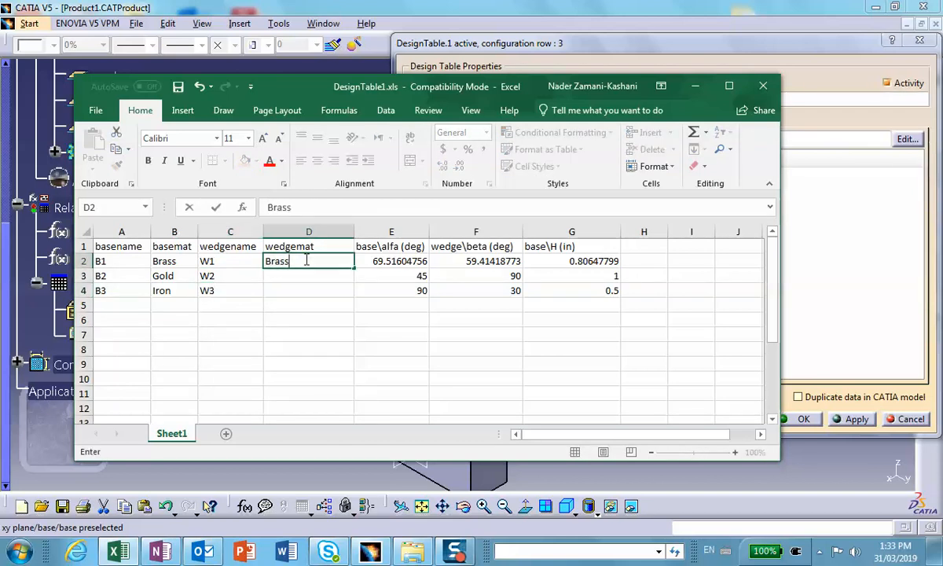
click(303, 278)
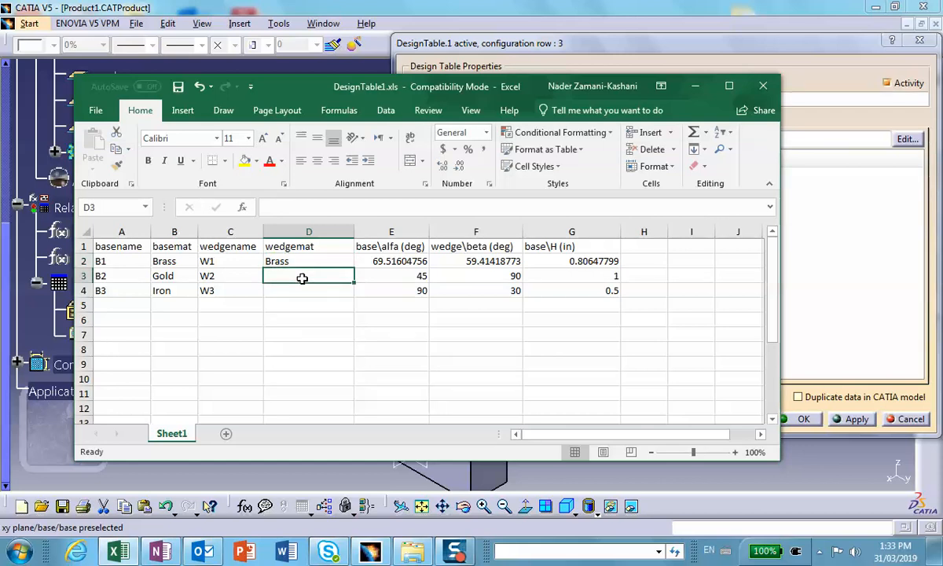
text(Steel)
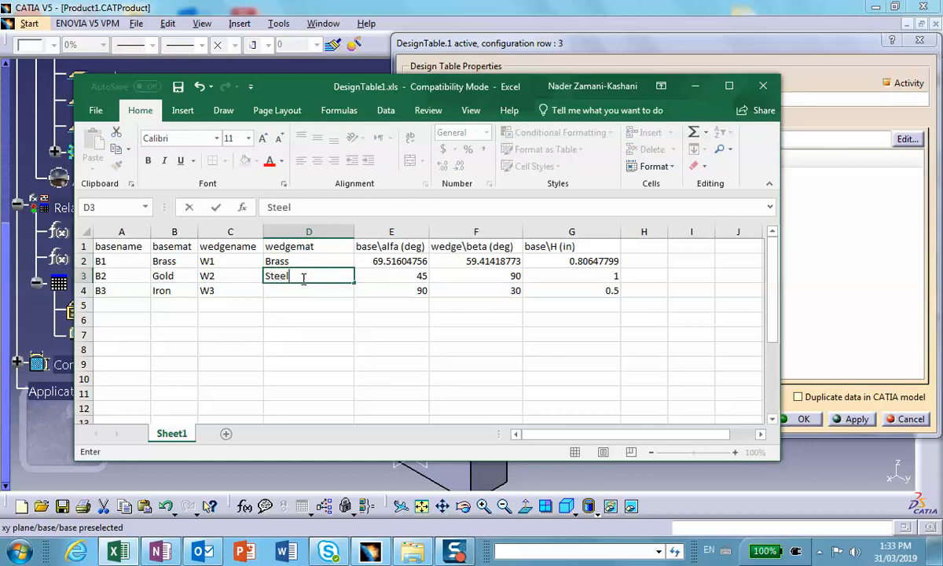
click(295, 293)
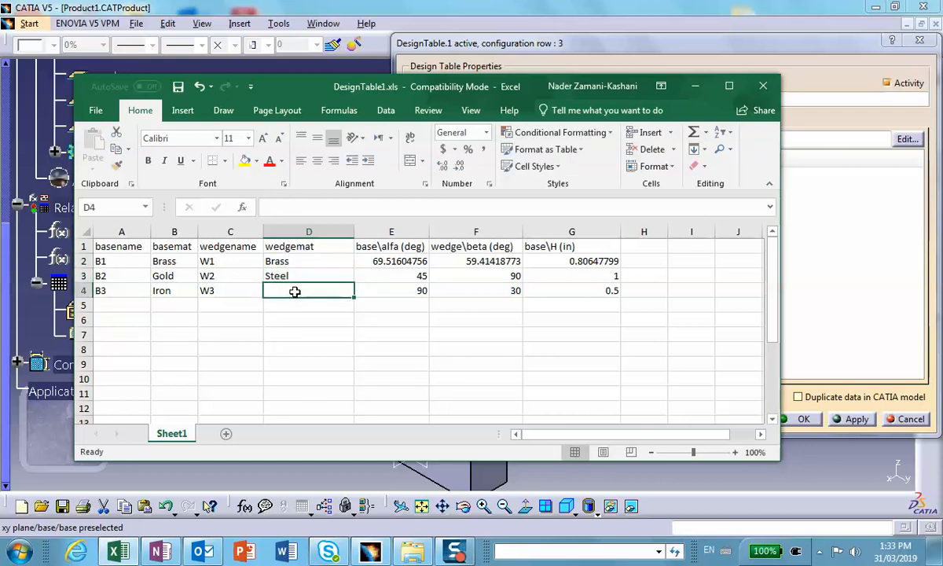
text(Cop)
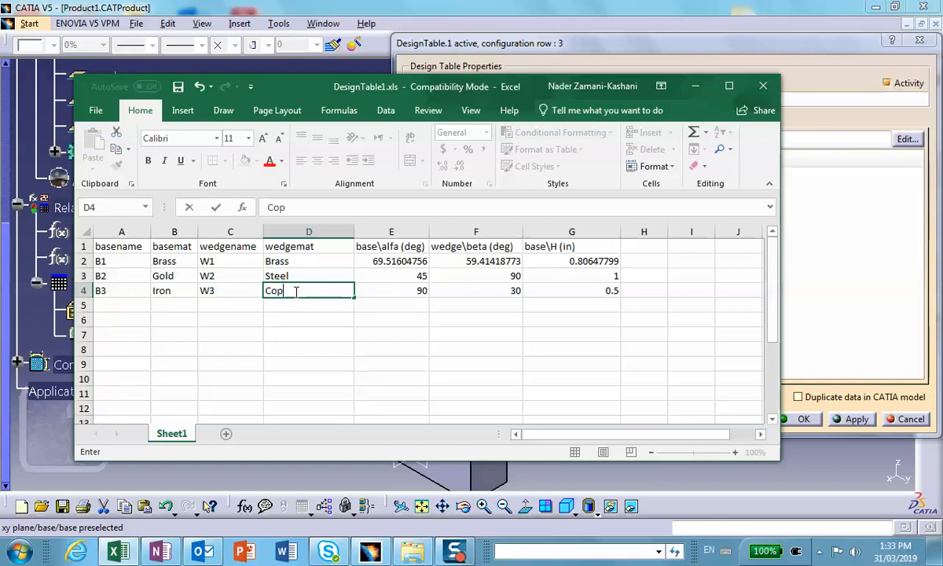
text(per)
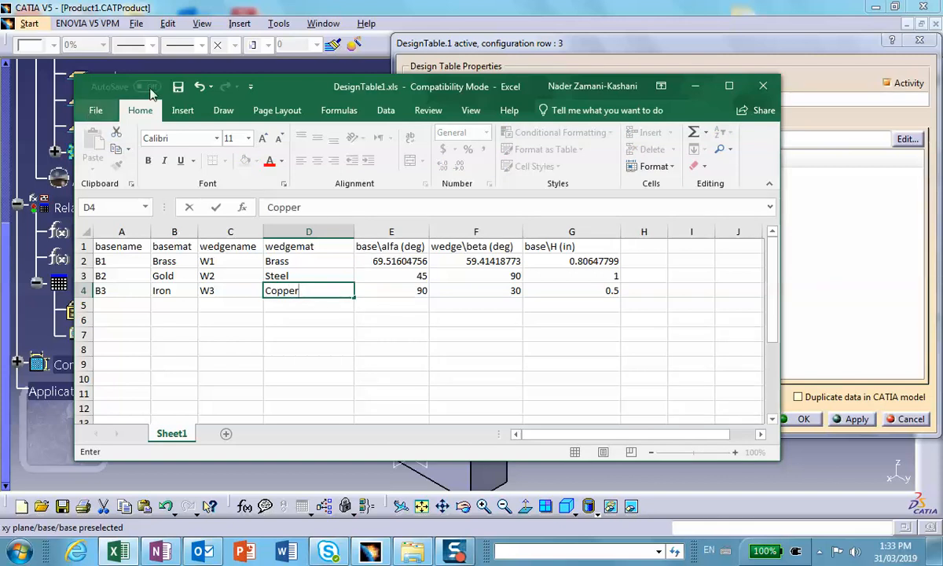
Save and close the DesignTable1.xls workbook, and dismiss the design table synchronization report.
click(179, 86)
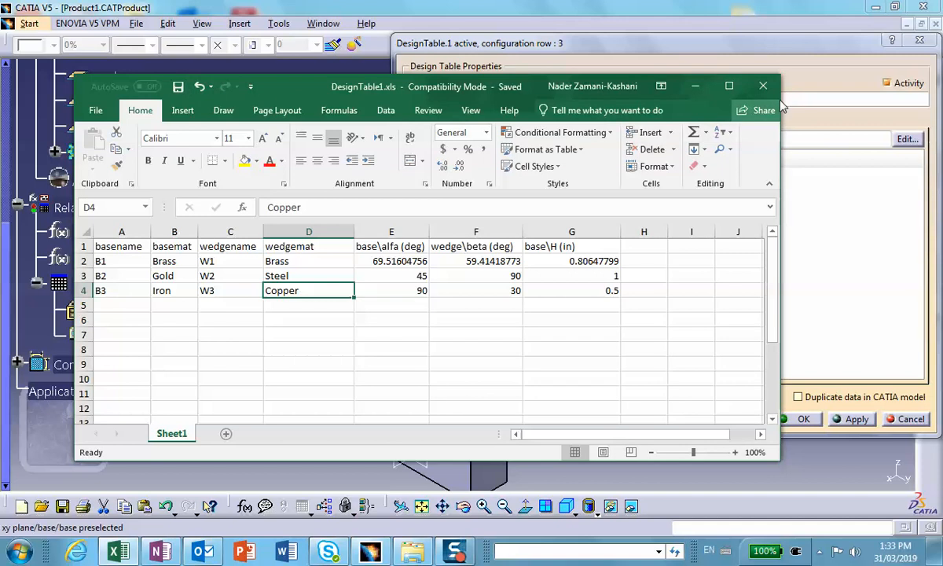
click(763, 86)
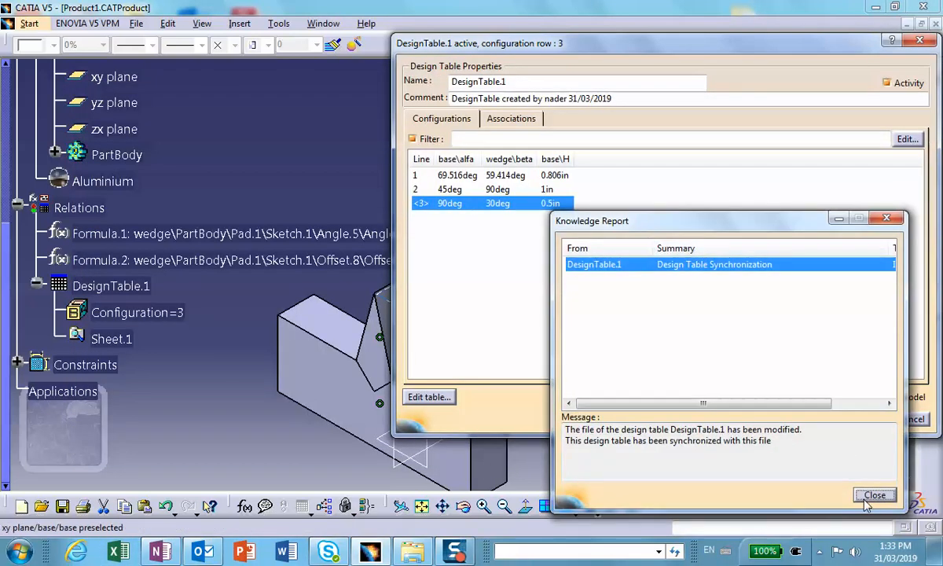
click(872, 494)
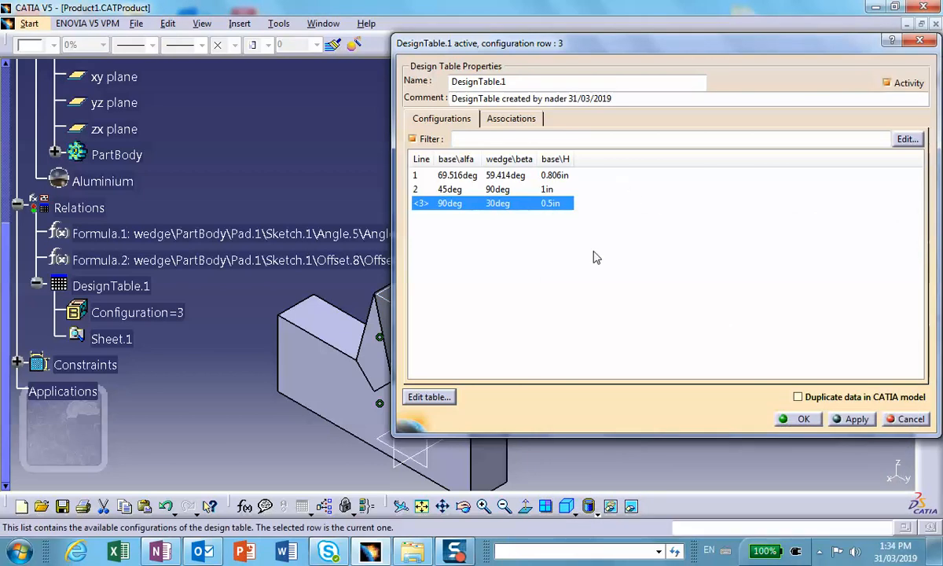
Associate the base\Part Number parameter with the basename column of the design table.
click(503, 120)
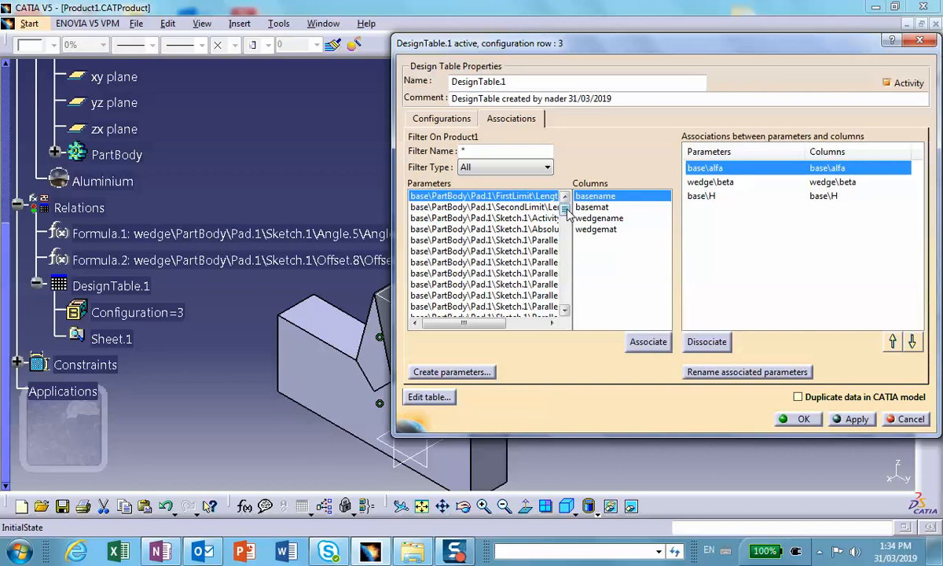
drag(567, 211, 574, 245)
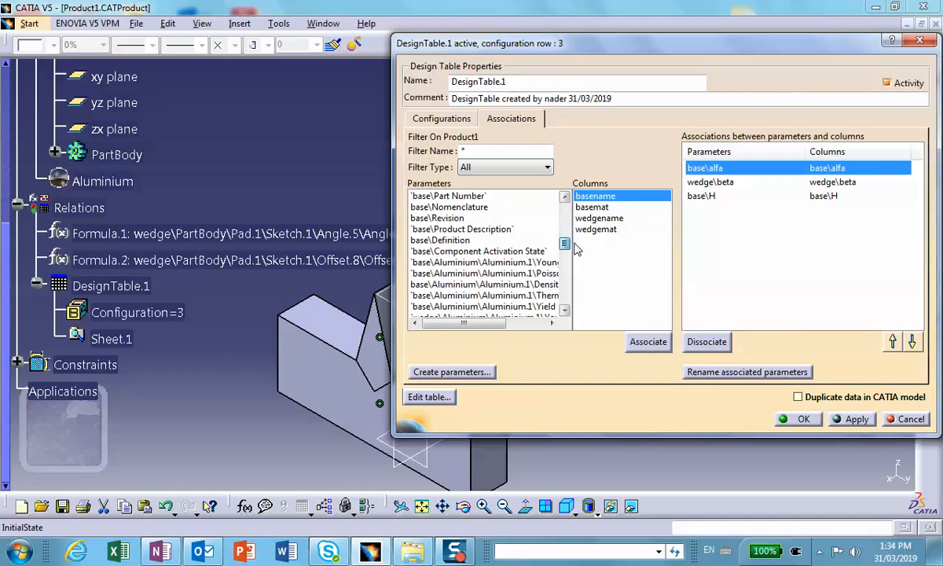
click(446, 195)
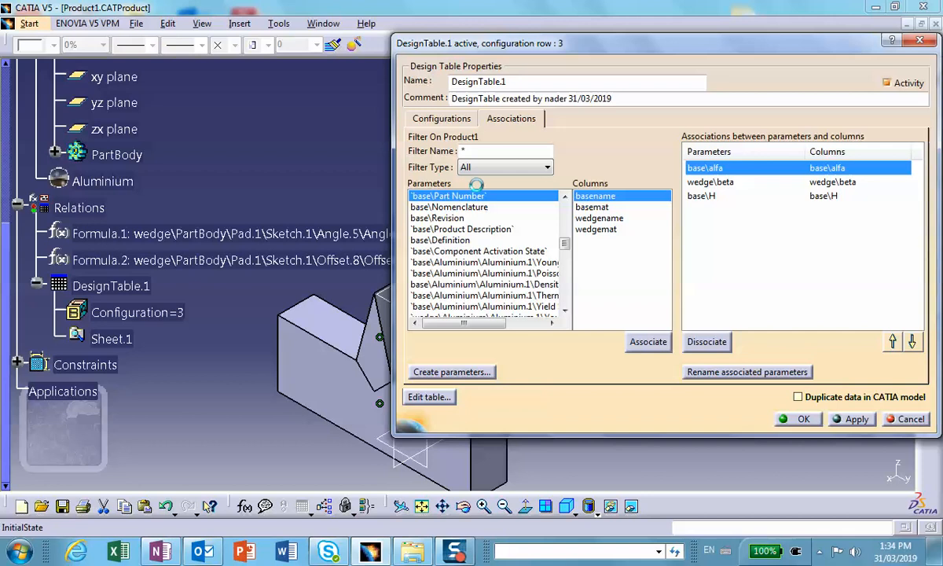
click(646, 341)
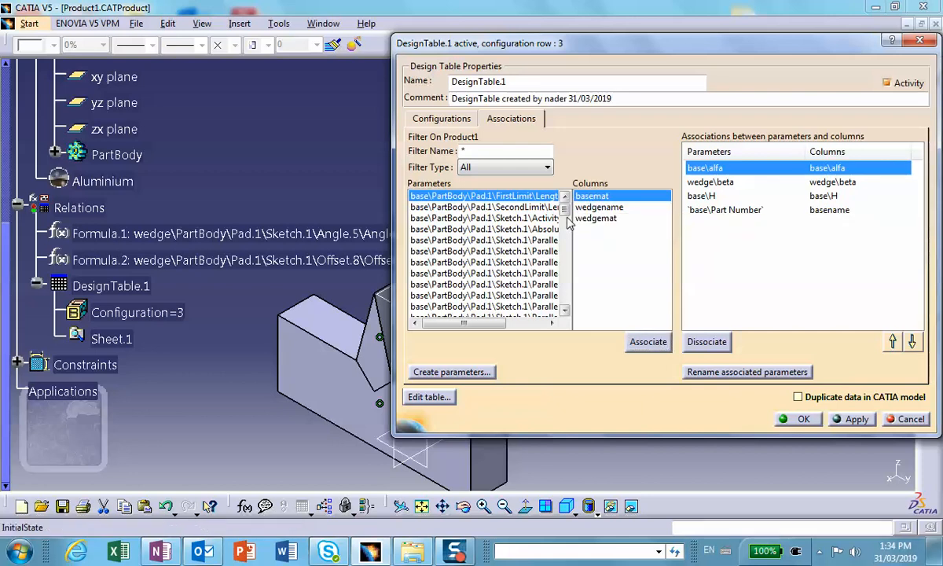
Examine the parameters of the product, the Aluminium material and the PartBody for one suited to the basemat column.
drag(565, 209, 565, 263)
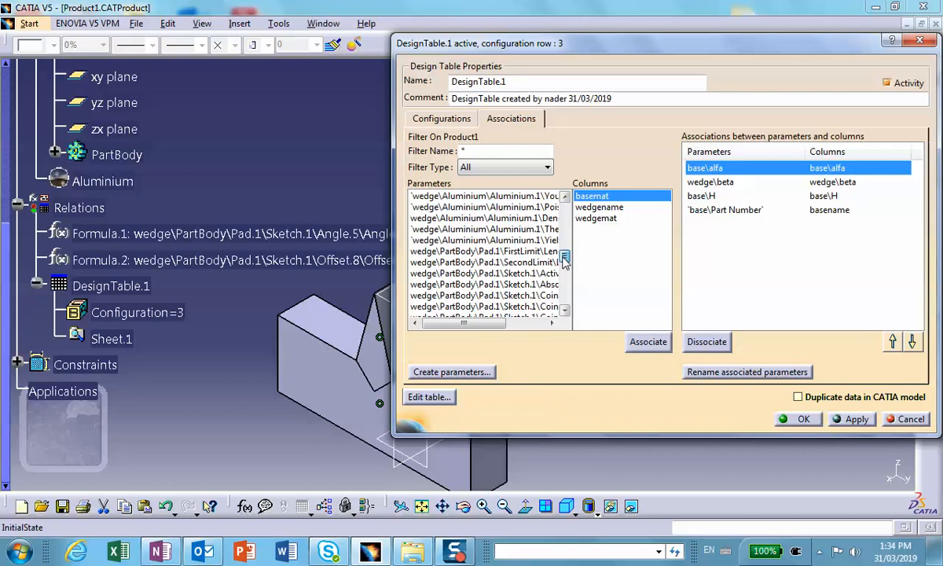
drag(565, 263, 565, 240)
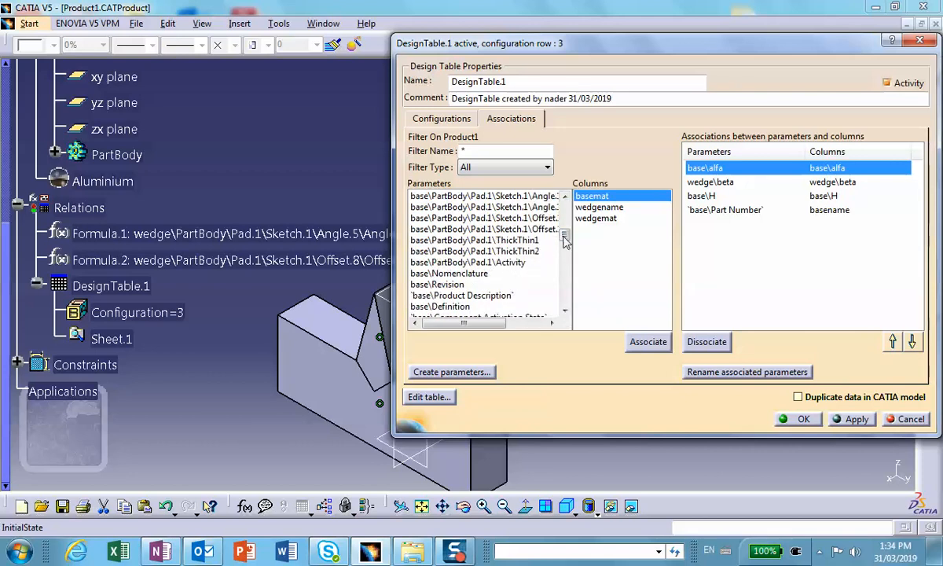
drag(564, 237, 567, 244)
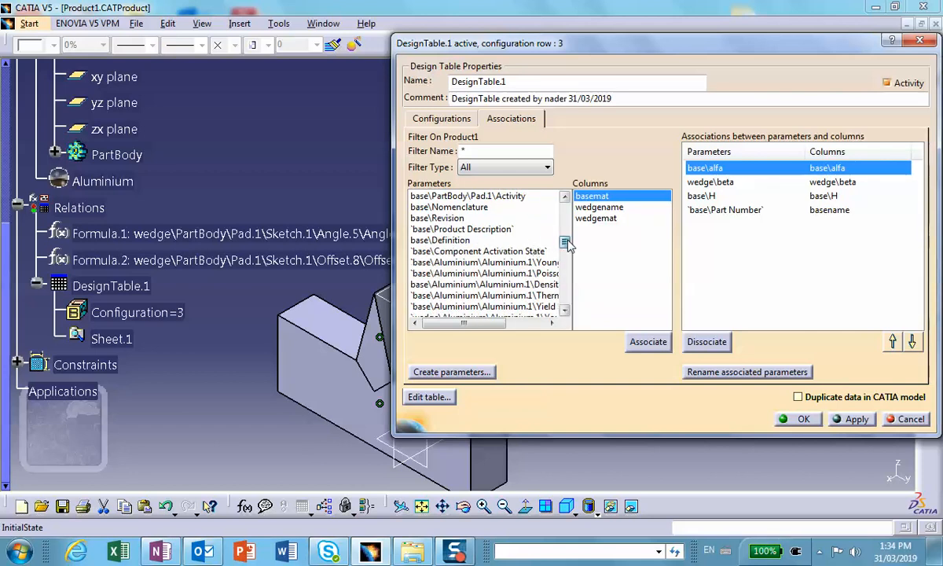
mouse_move(567, 242)
mouse_down()
mouse_move(567, 281)
mouse_move(564, 234)
mouse_up()
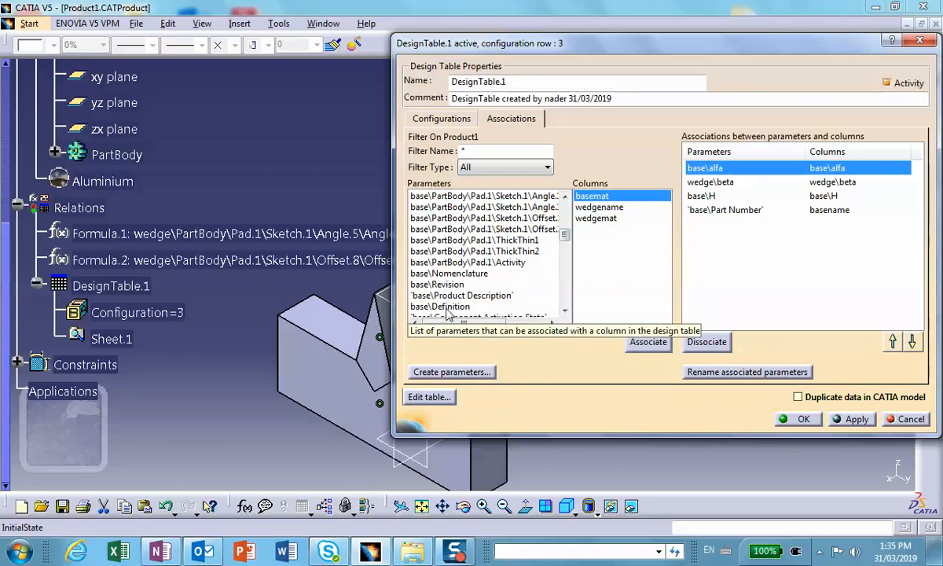
mouse_move(567, 243)
mouse_down()
mouse_move(565, 222)
mouse_move(566, 244)
mouse_up()
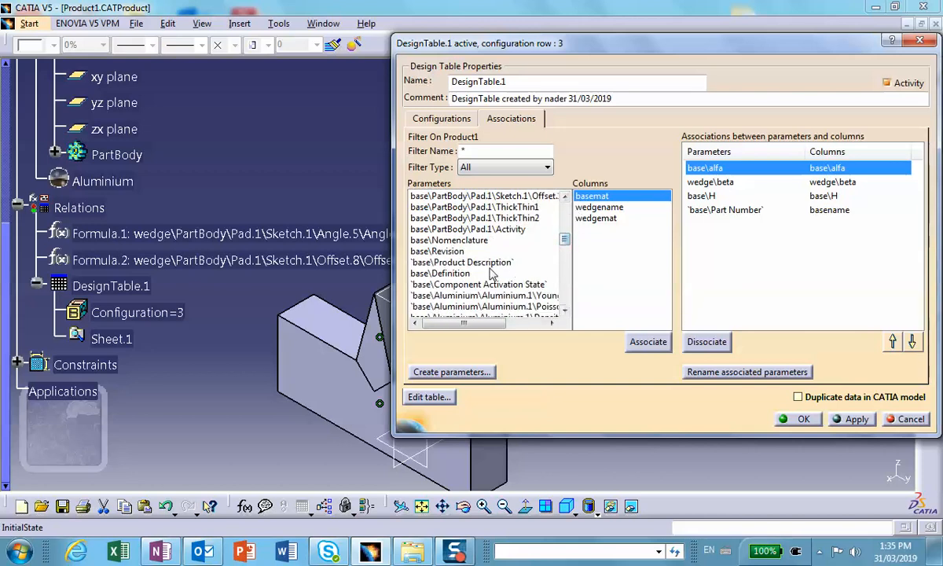
click(108, 184)
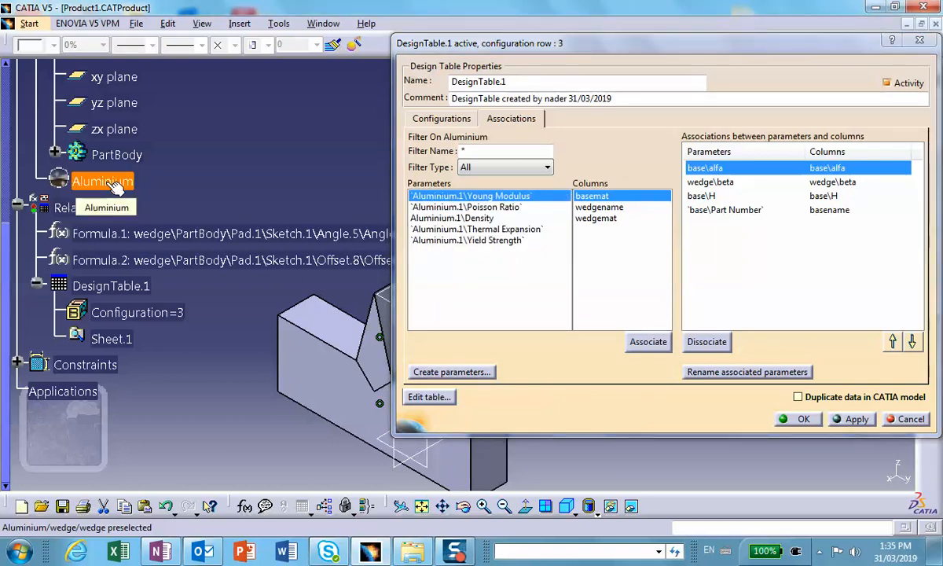
click(117, 154)
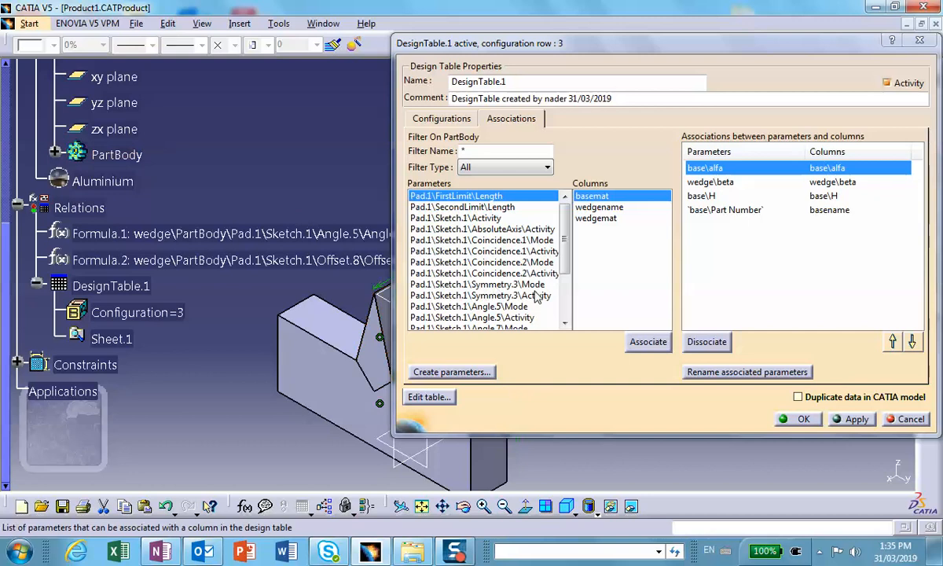
scroll(126, 134, up, 5)
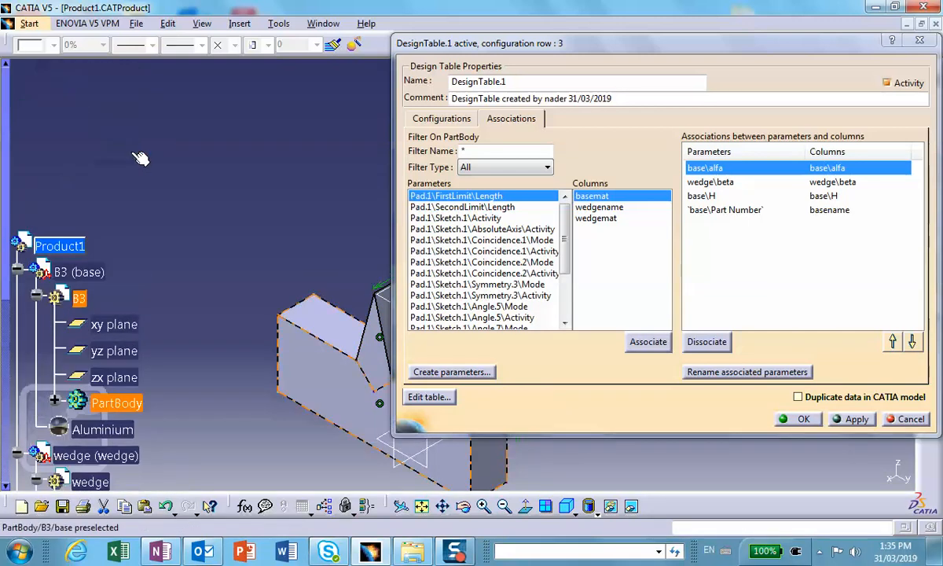
scroll(114, 183, down, 3)
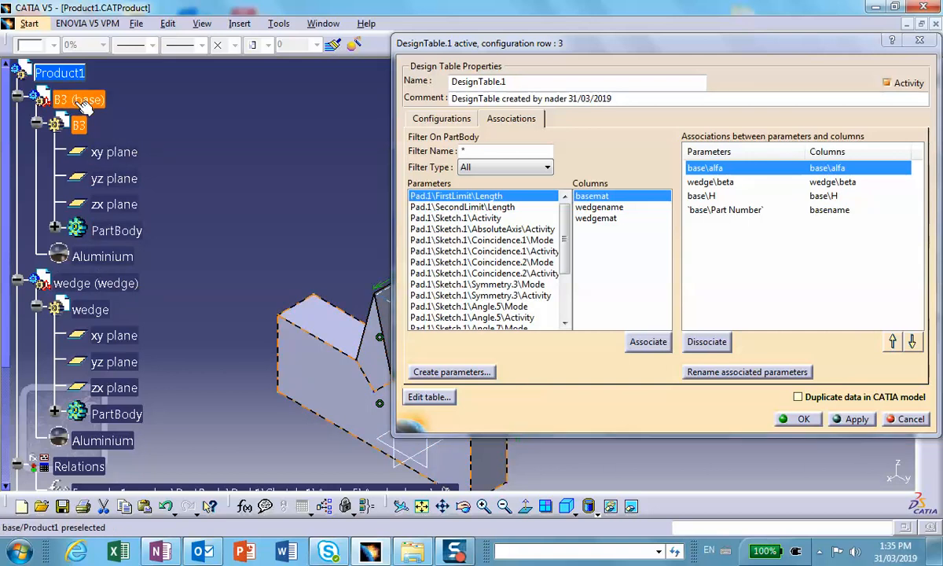
Filter the parameters on the base component and associate B3\Definition with the basemat column.
click(118, 256)
click(114, 100)
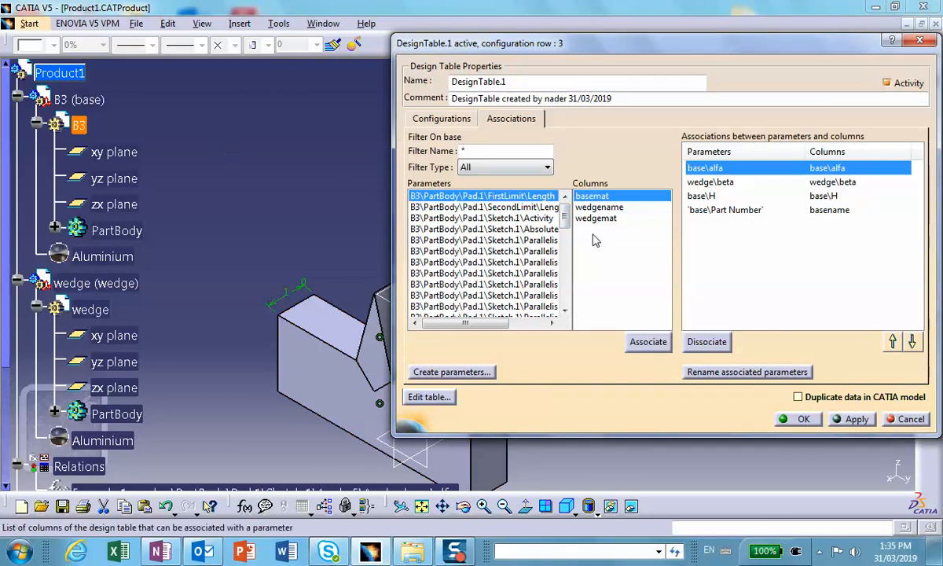
drag(565, 214, 563, 271)
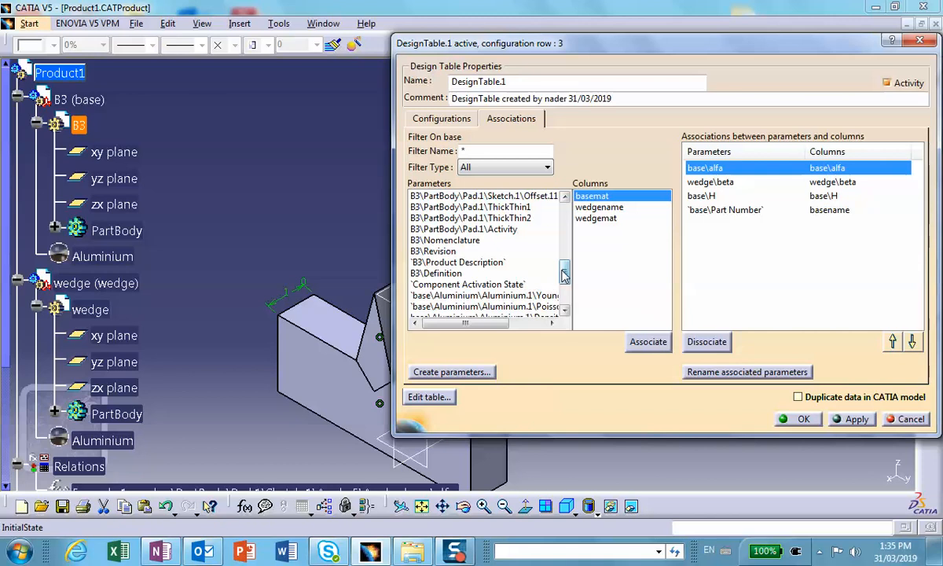
drag(562, 273, 563, 280)
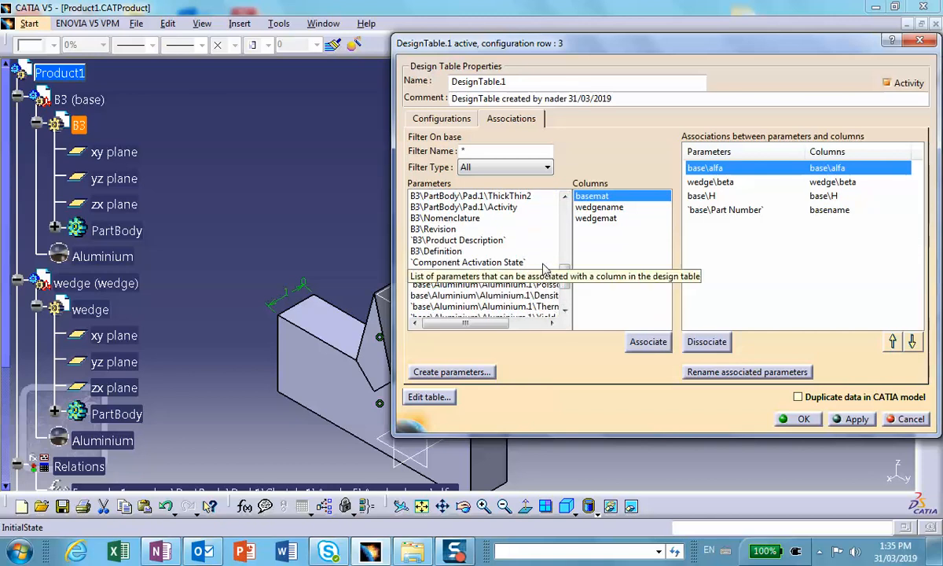
drag(564, 273, 574, 290)
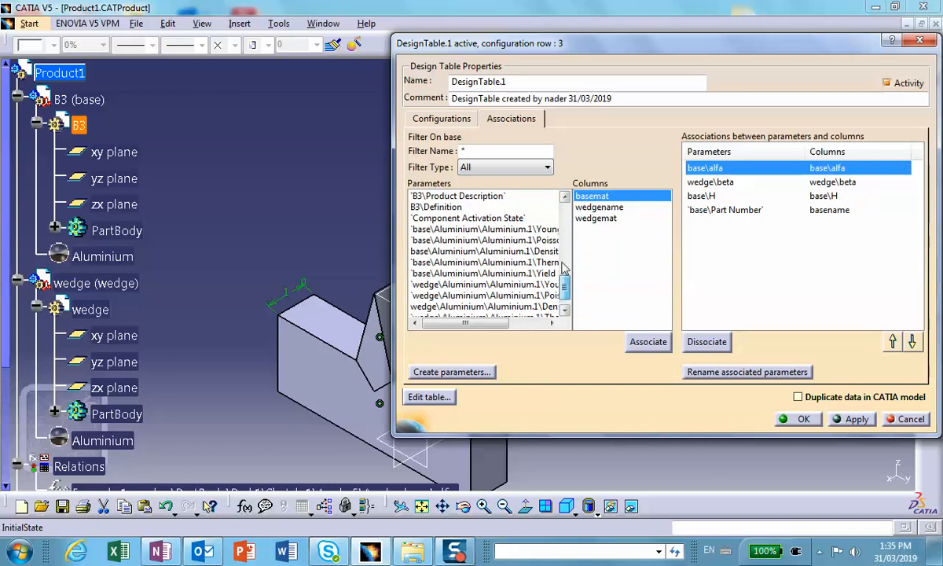
click(442, 208)
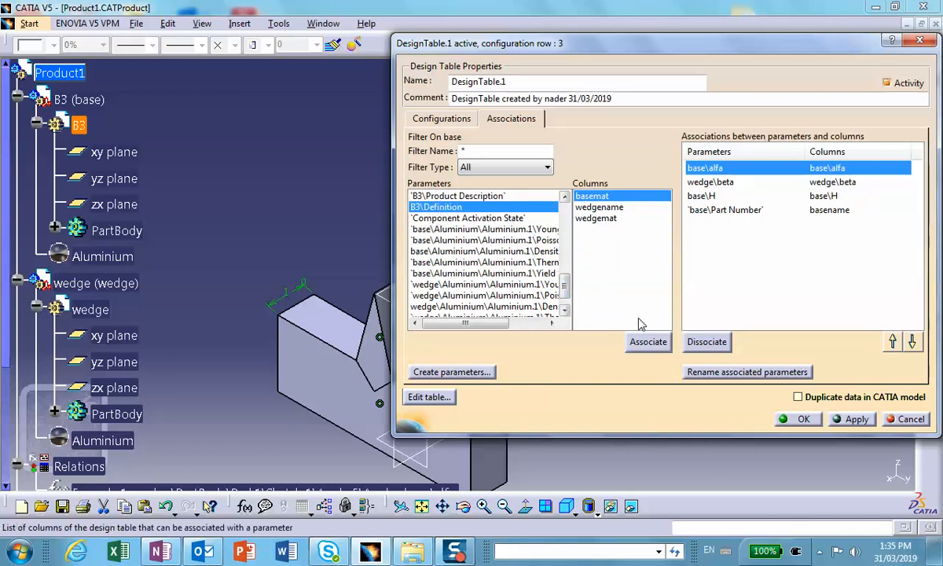
click(644, 345)
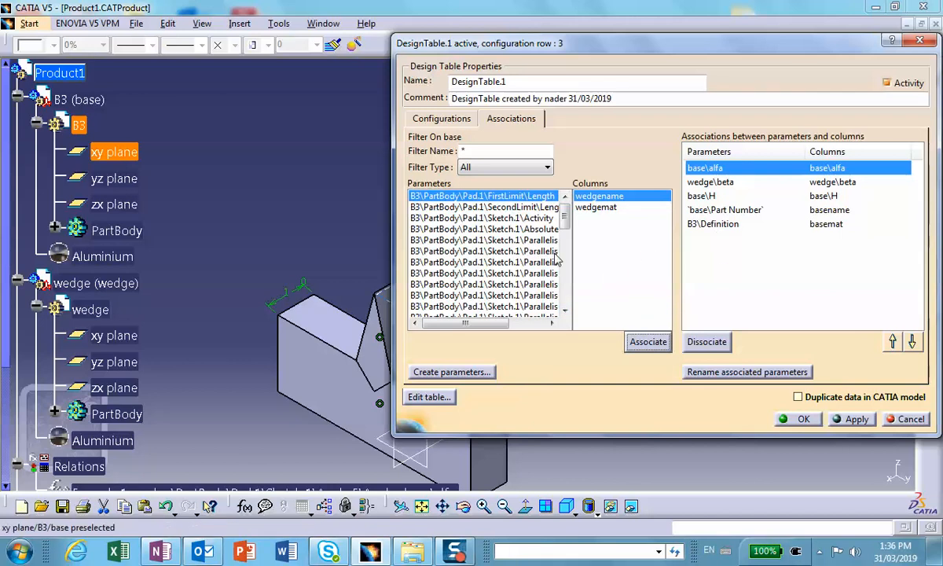
Filter the parameters on Product1 and associate wedge\Part Number with the wedgename column.
mouse_move(564, 206)
mouse_down()
mouse_move(580, 318)
mouse_move(564, 293)
mouse_move(565, 200)
mouse_up()
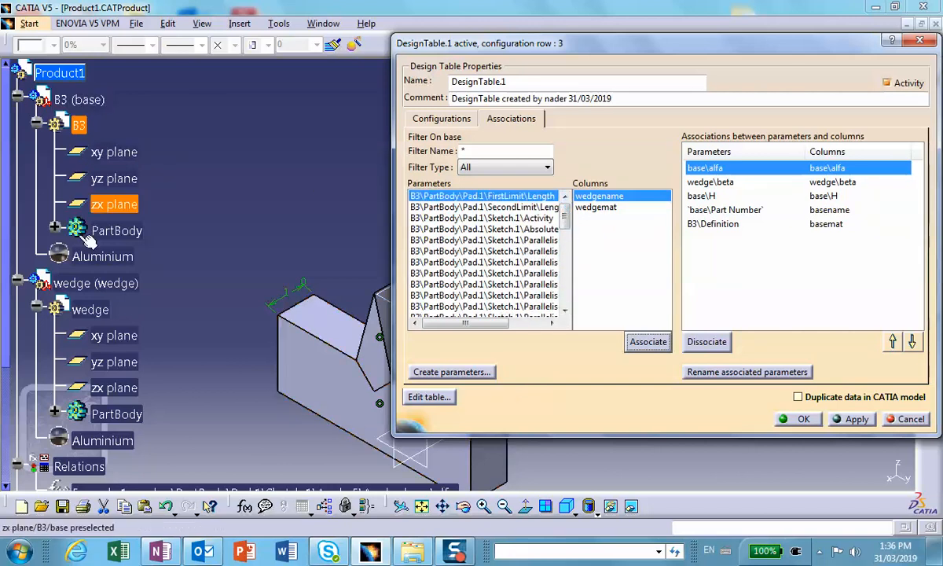
click(74, 73)
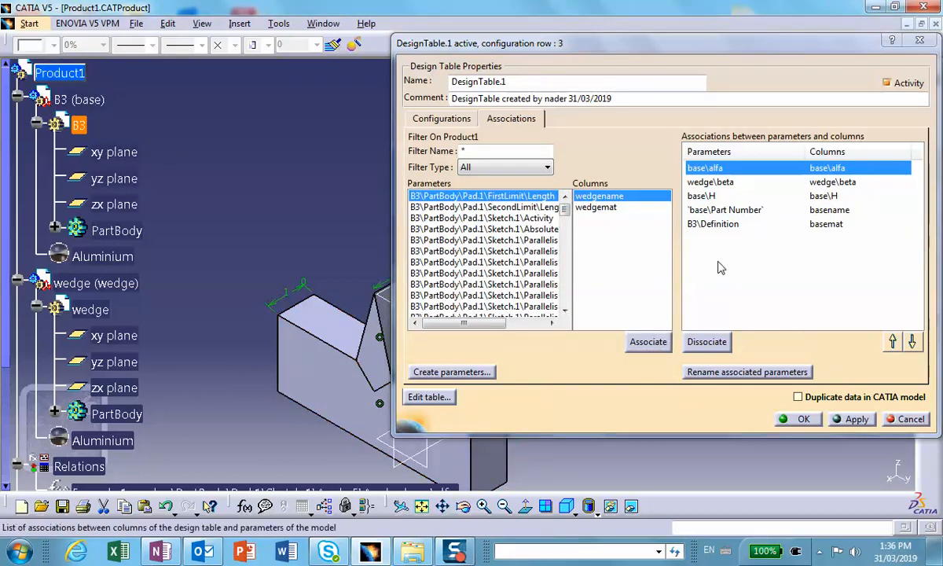
drag(564, 206, 572, 251)
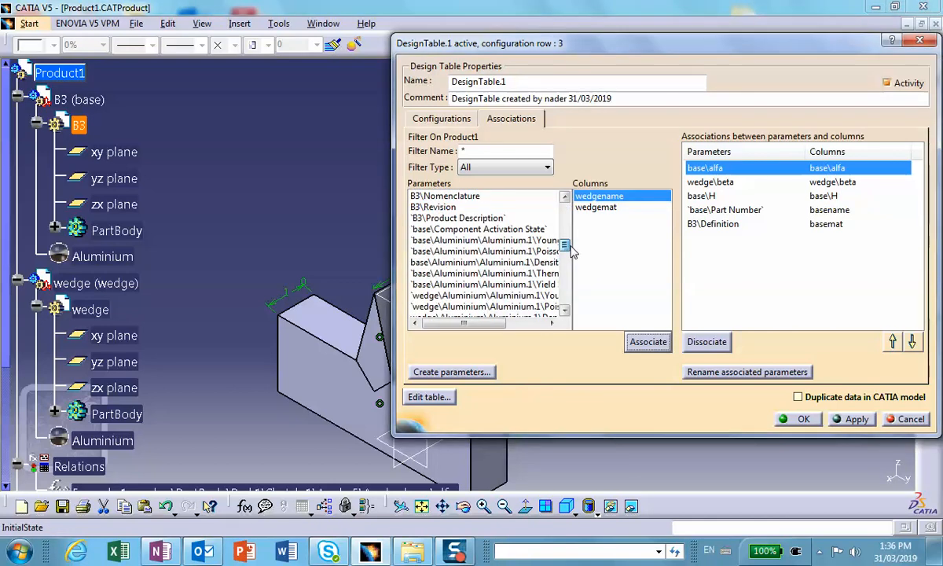
drag(571, 251, 576, 289)
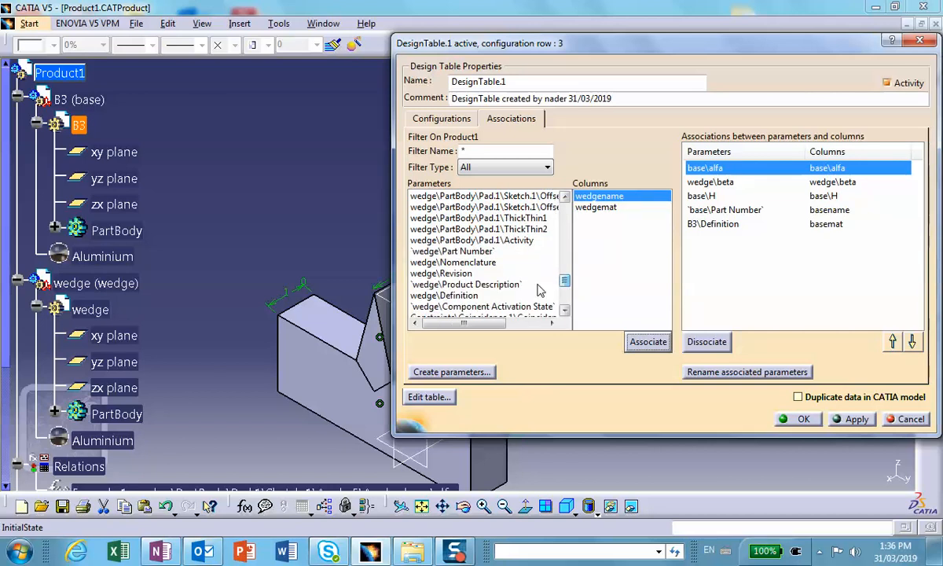
click(463, 255)
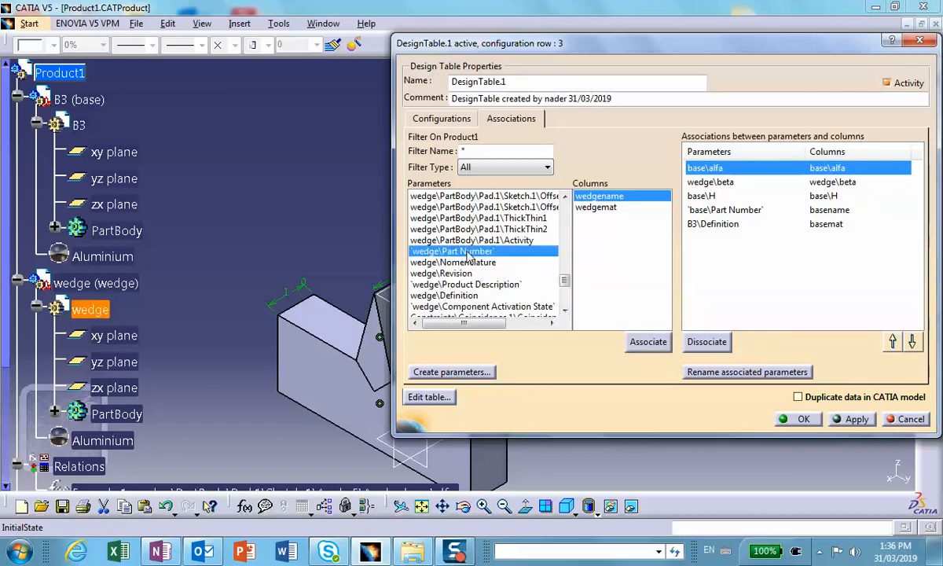
click(647, 342)
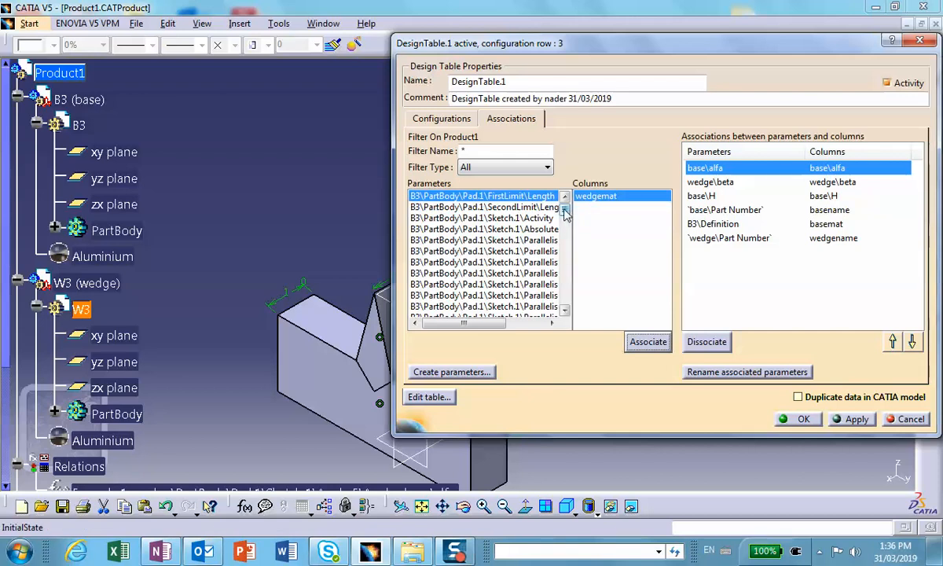
Associate the W3\Definition parameter of the wedge with the wedgemat column.
drag(563, 208, 570, 224)
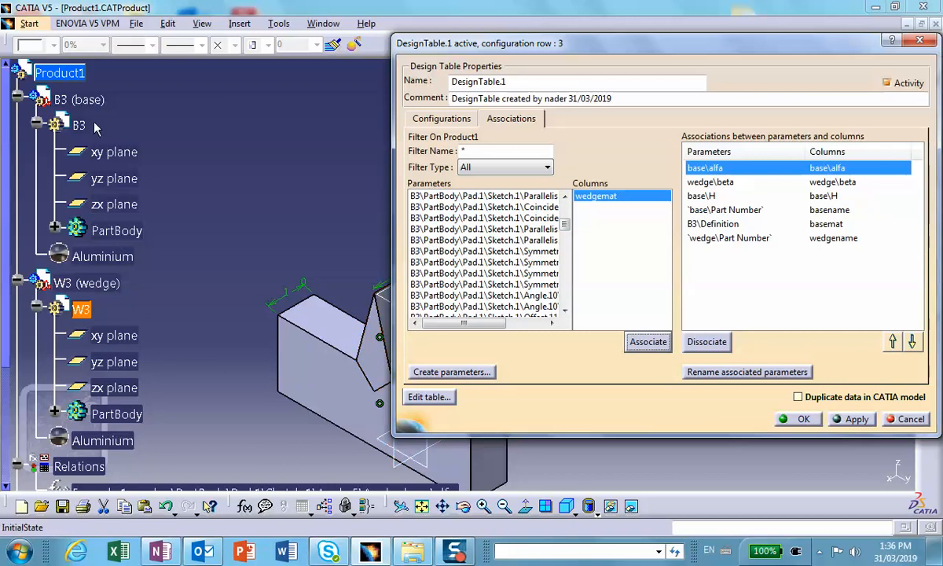
click(76, 72)
drag(565, 208, 573, 292)
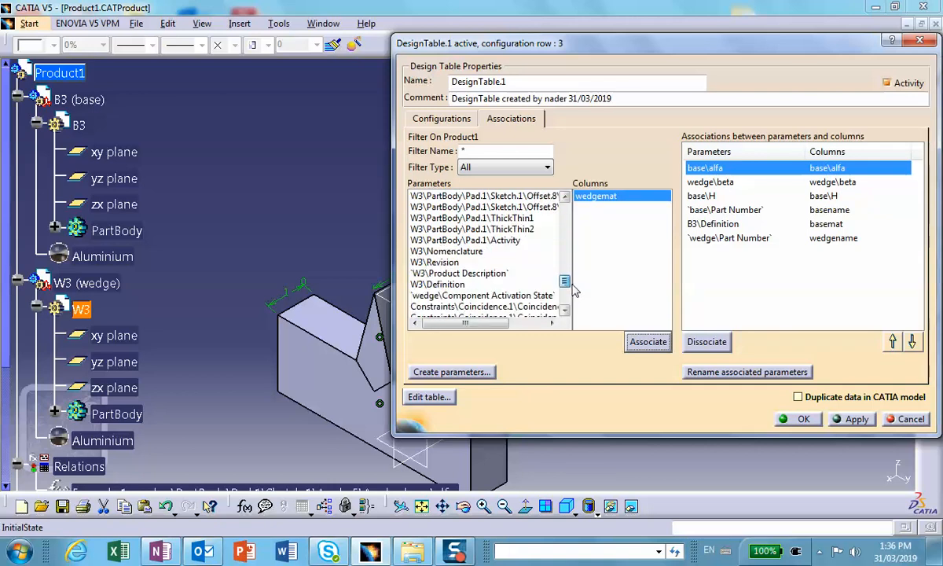
click(447, 284)
click(639, 341)
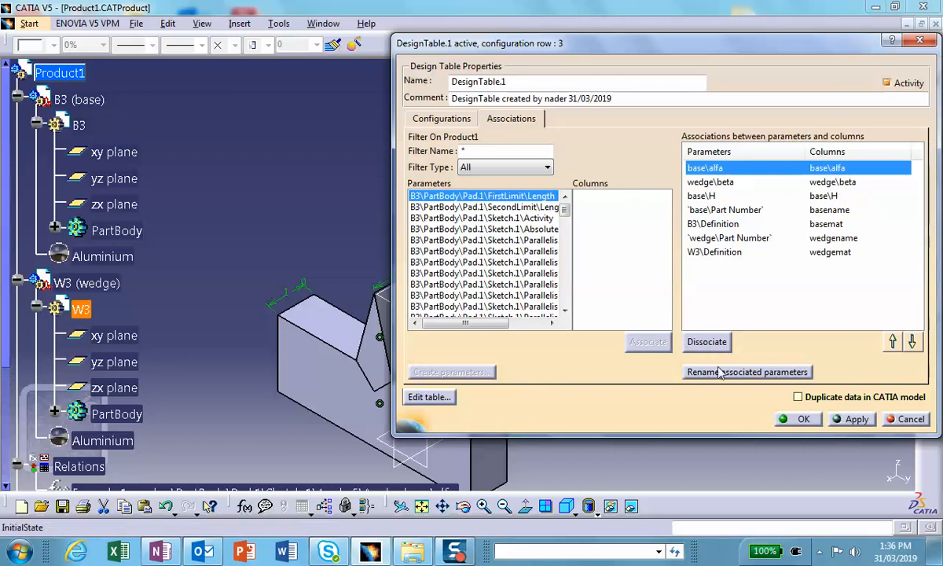
Apply configuration row 1 of the design table, with B1 and W1 in Brass, to the assembly.
click(442, 120)
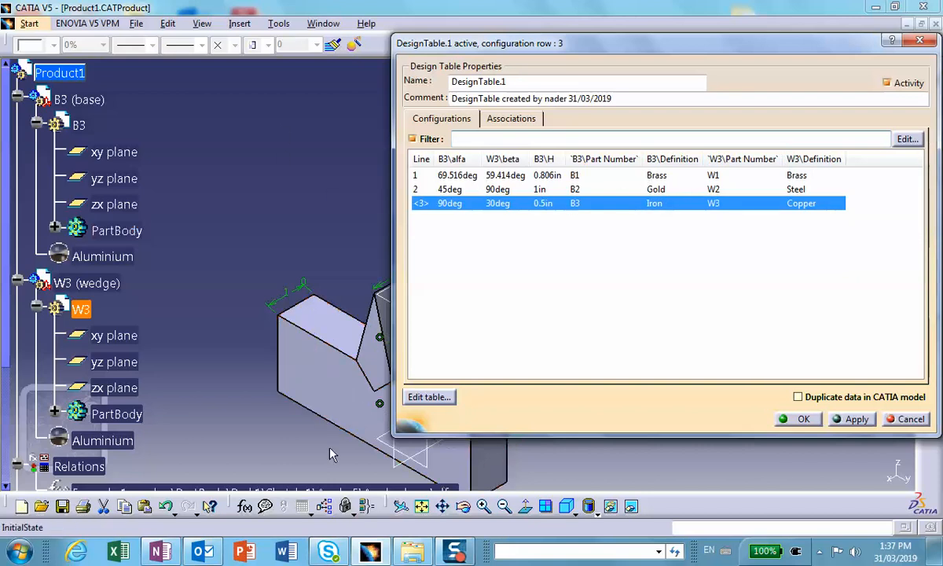
click(444, 507)
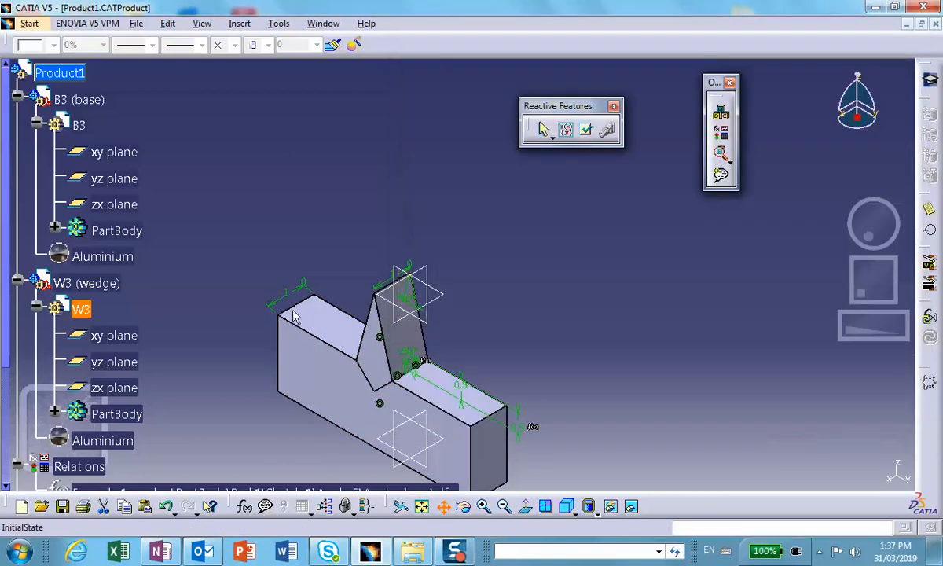
drag(293, 314, 174, 220)
click(503, 175)
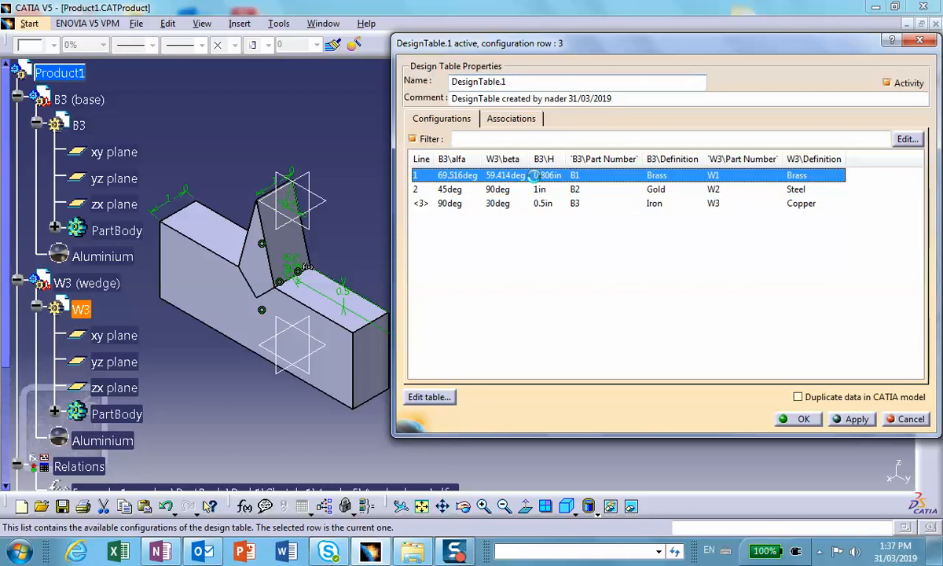
click(856, 419)
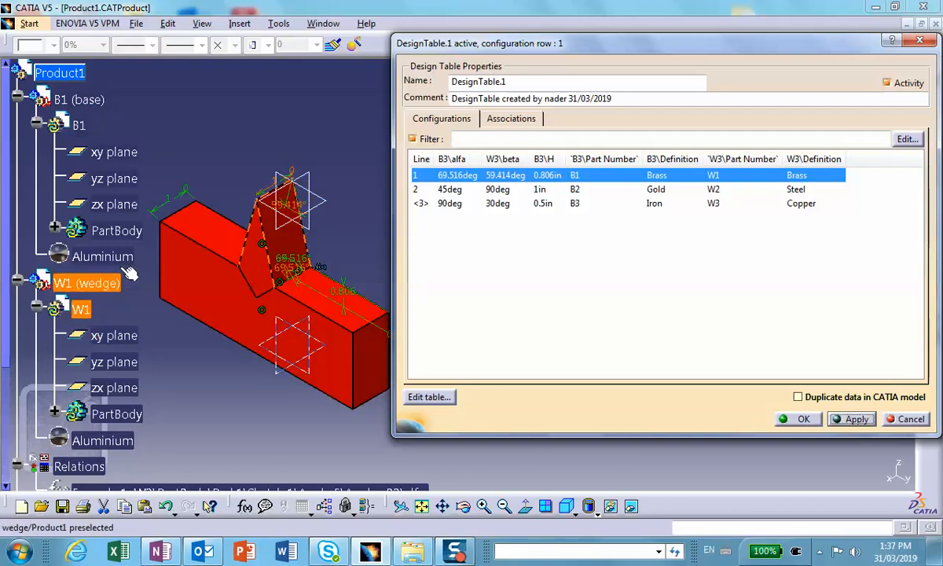
Apply configuration row 2 of the design table, with B2 in Gold and W2 in Steel, and close it.
click(593, 192)
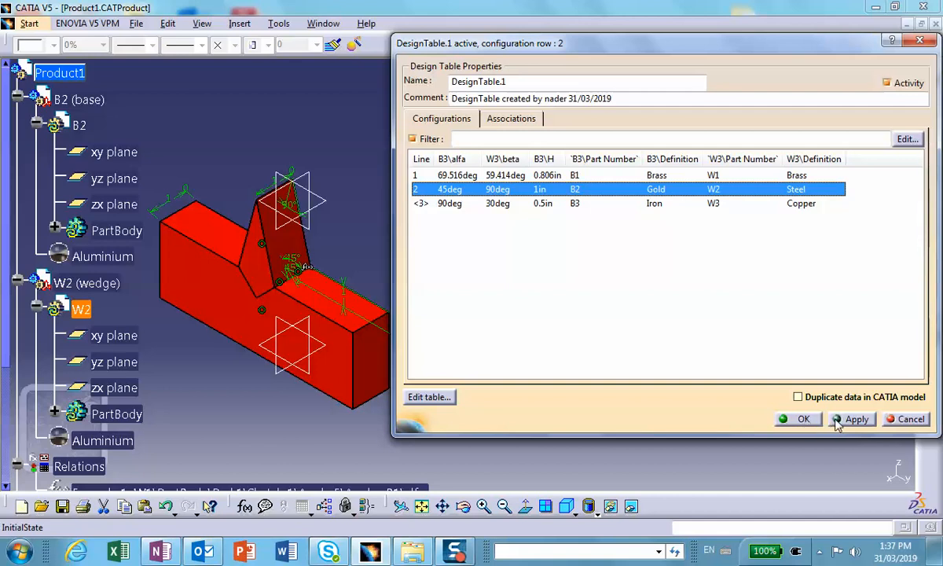
drag(561, 42, 515, 49)
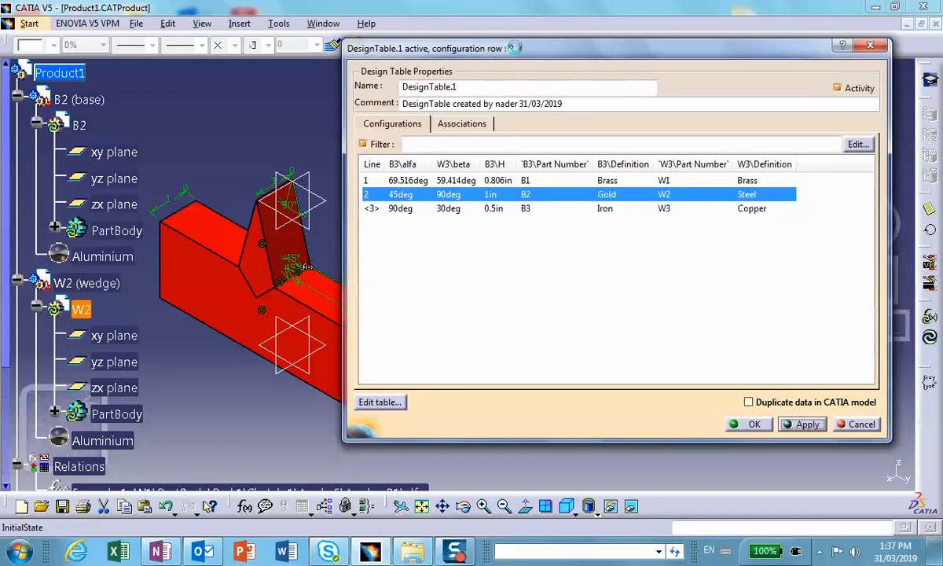
click(751, 426)
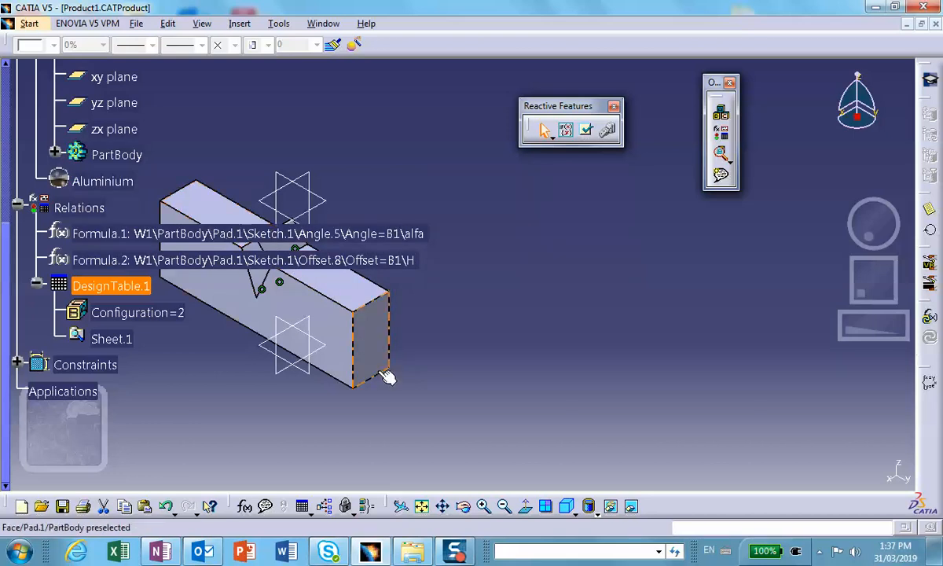
Reopen DesignTable.1 and apply configuration row 3, with B3 in Iron and W3 in Copper.
double_click(87, 275)
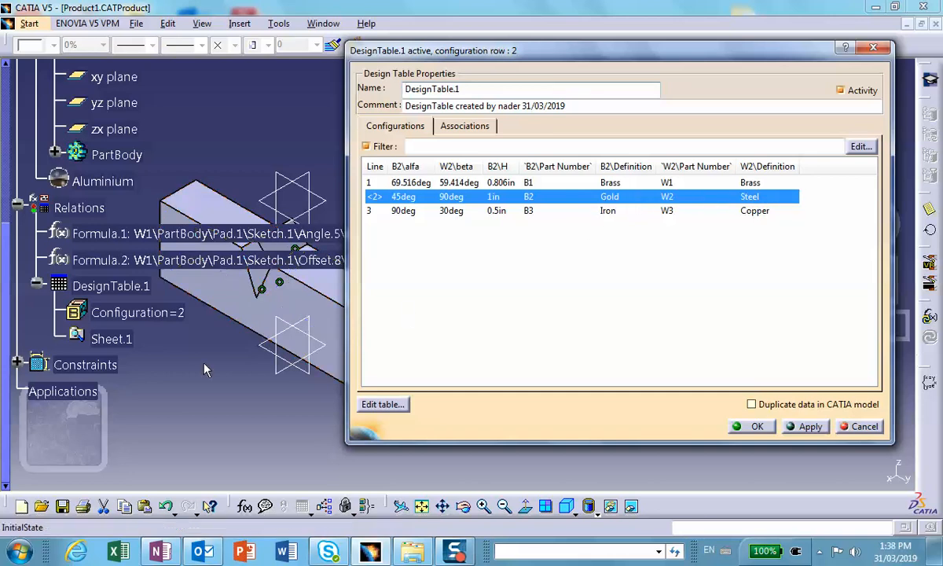
click(571, 209)
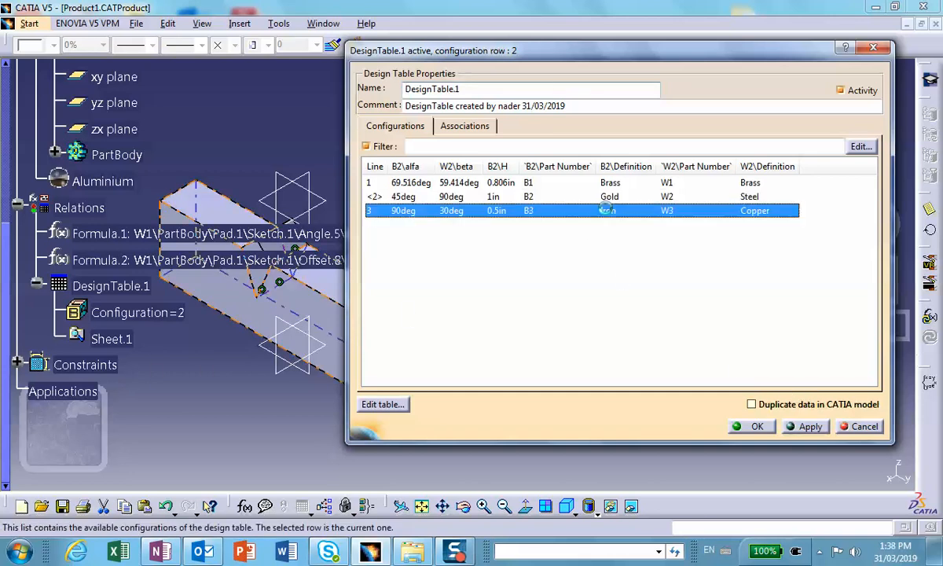
click(810, 428)
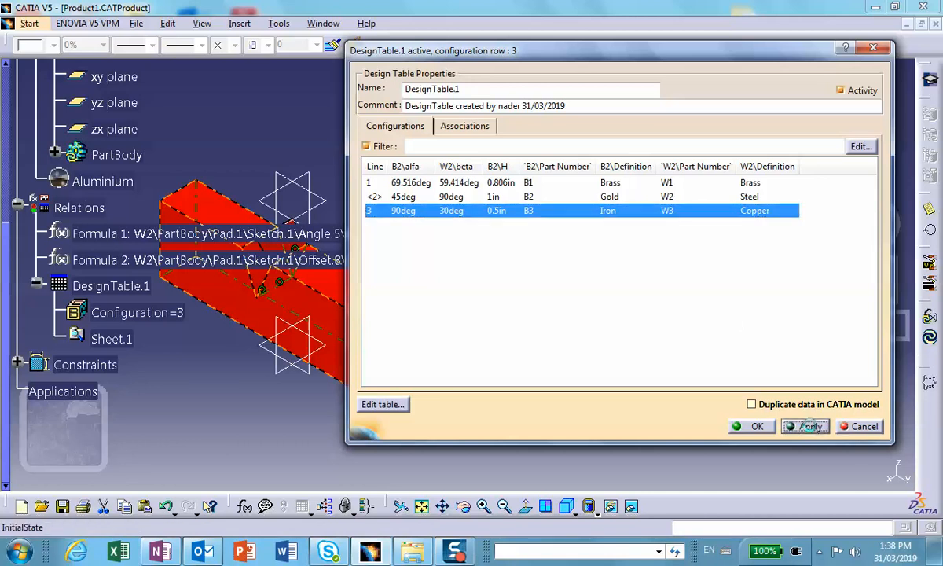
click(756, 426)
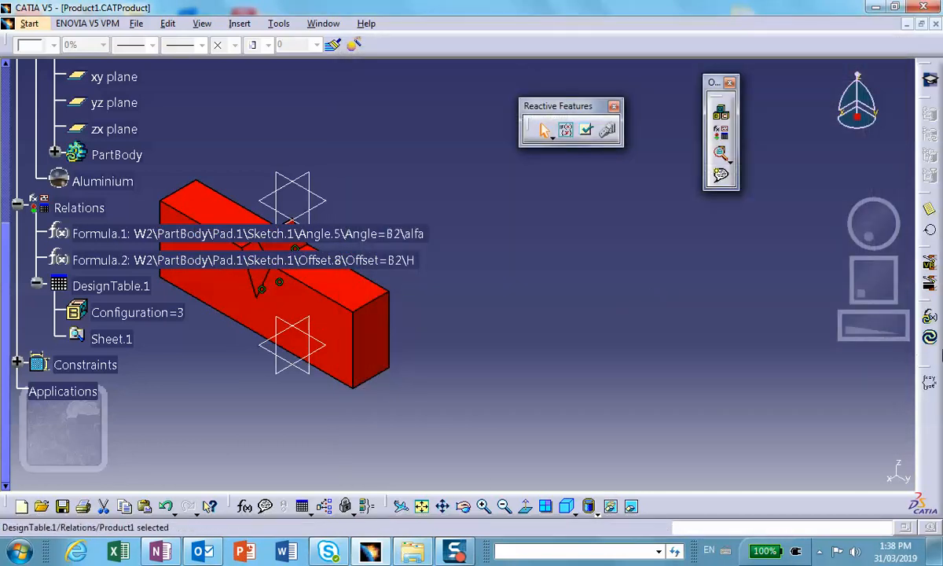
Switch to the Assembly Design workbench and check the part names and materials in the product tree.
click(33, 25)
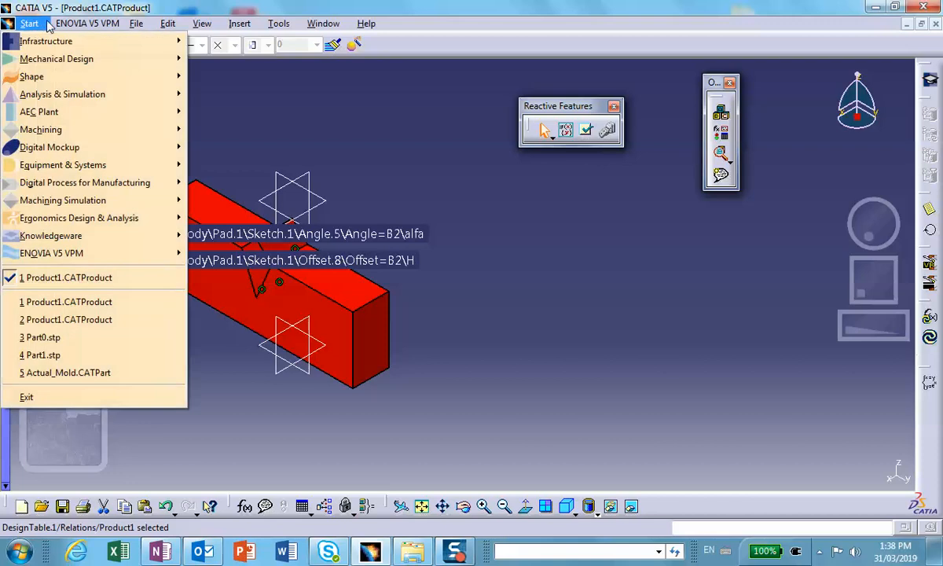
mouse_move(59, 59)
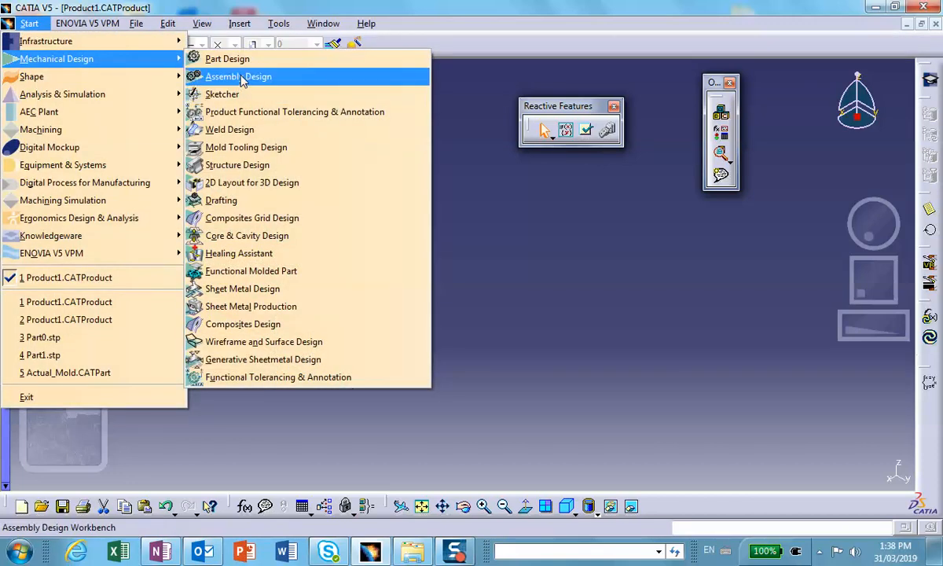
click(290, 76)
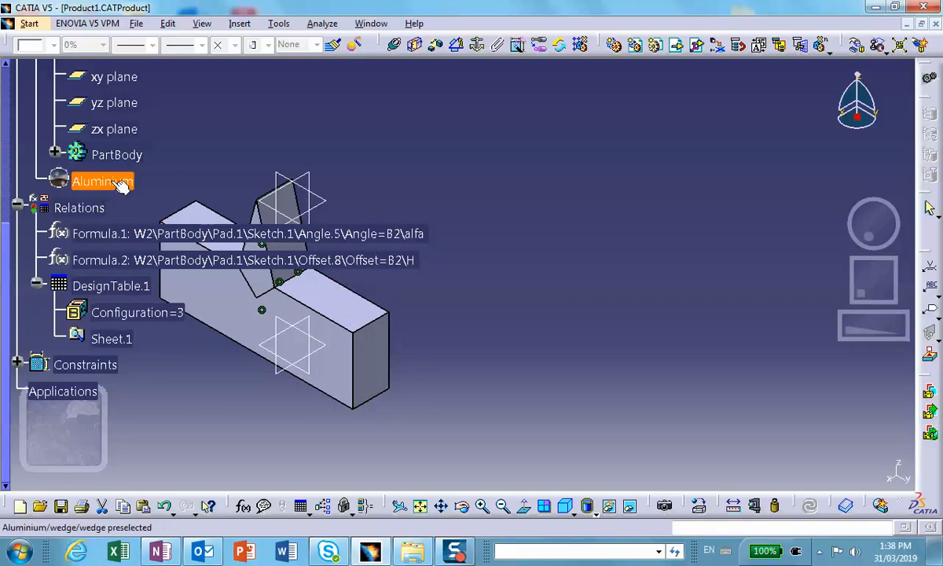
scroll(118, 179, up, 2)
scroll(124, 188, up, 2)
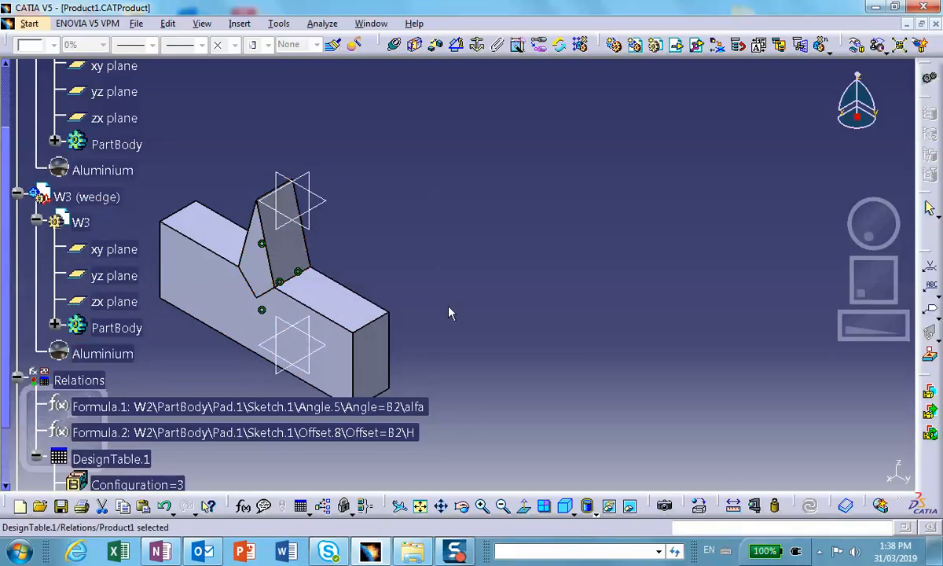
Open the Excel sheet behind DesignTable.1, review its name and material columns, and close the sheet.
click(246, 505)
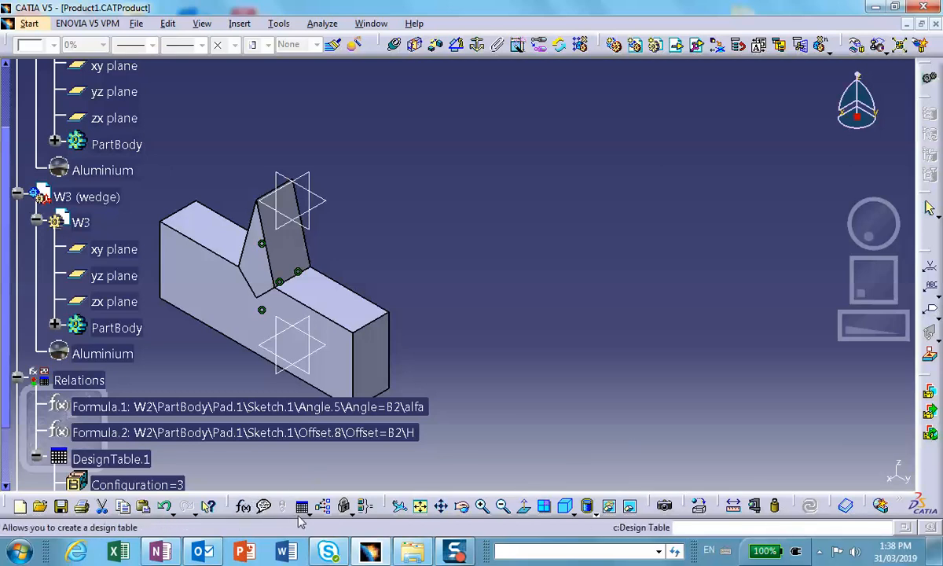
scroll(315, 369, down, 3)
click(118, 243)
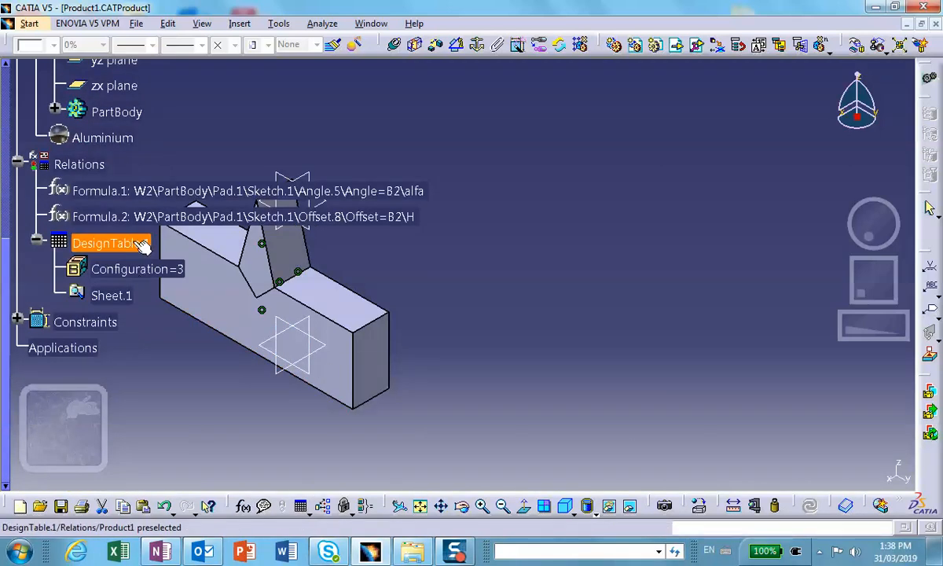
double_click(94, 244)
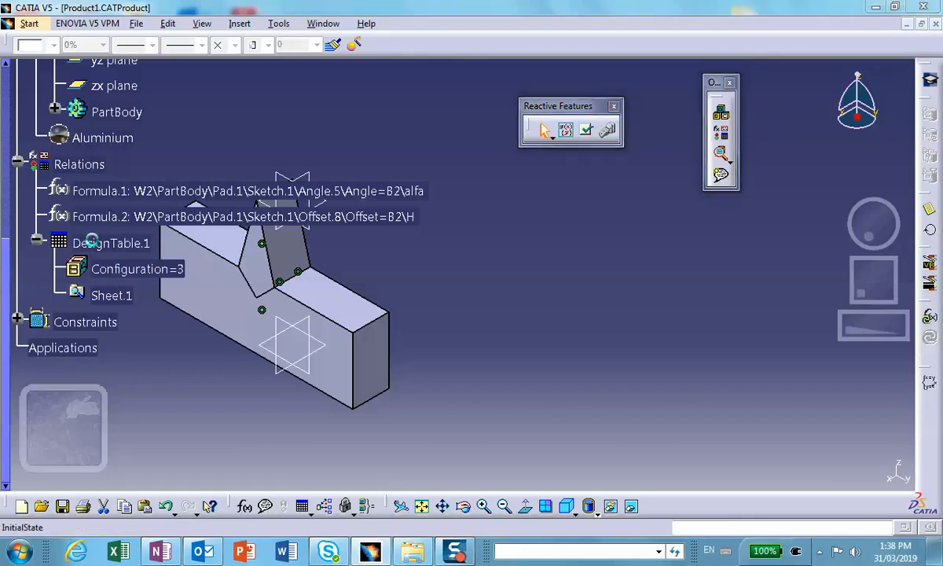
click(381, 404)
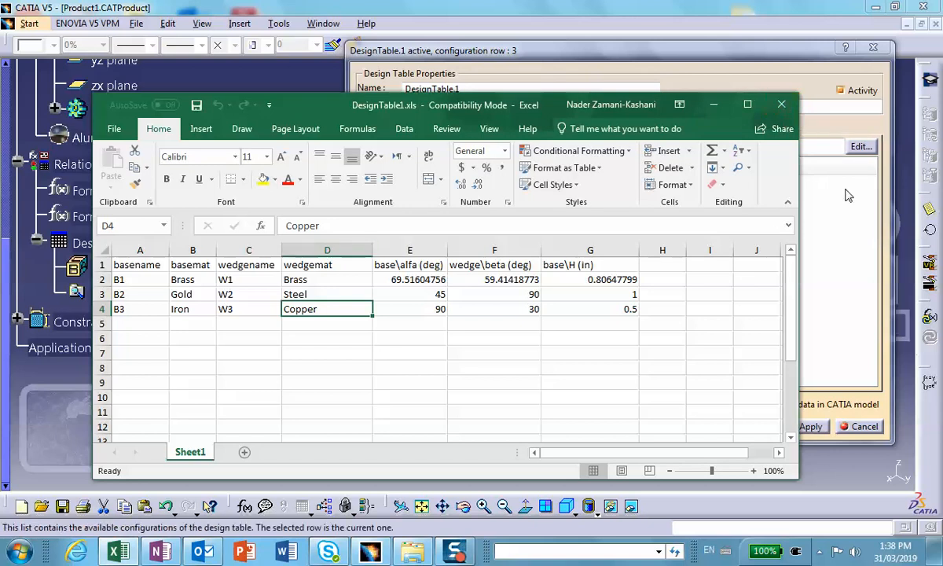
click(781, 104)
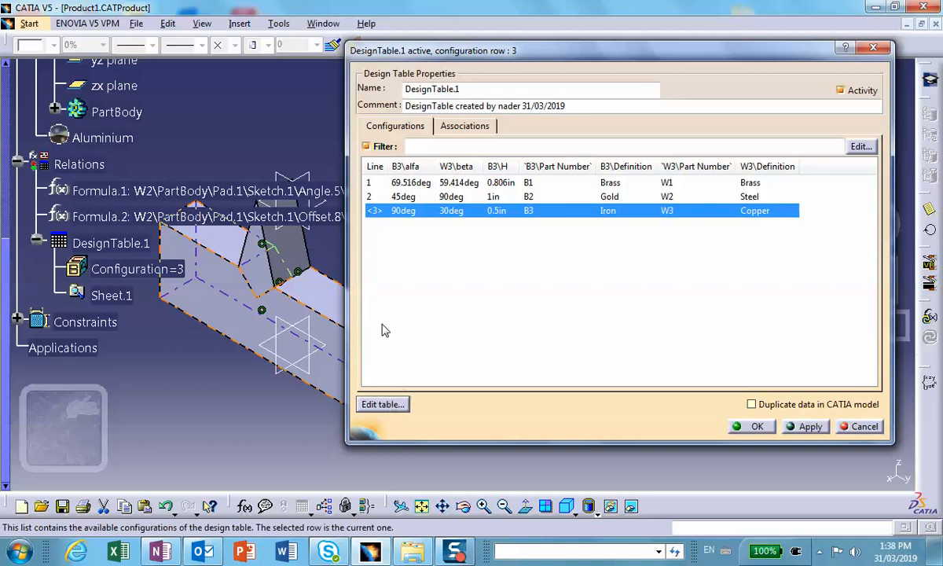
Examine the association parameters offered for Product1, the base component, its B3 part and its Aluminium material.
click(457, 126)
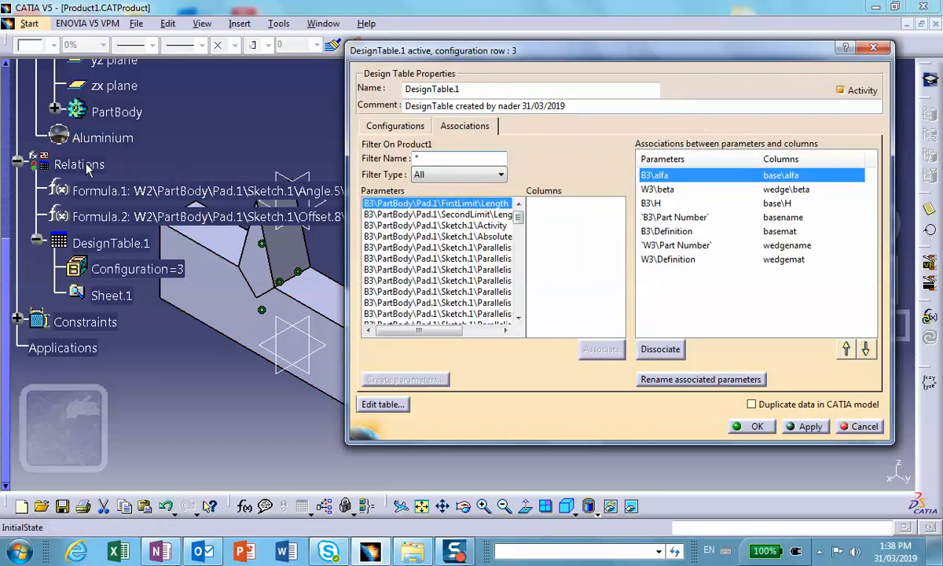
drag(6, 242, 21, 33)
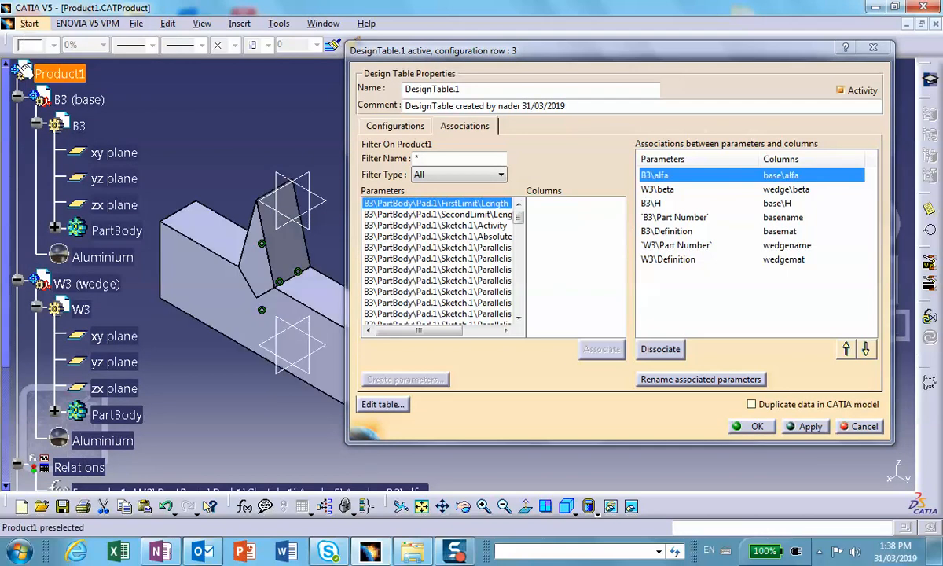
click(70, 74)
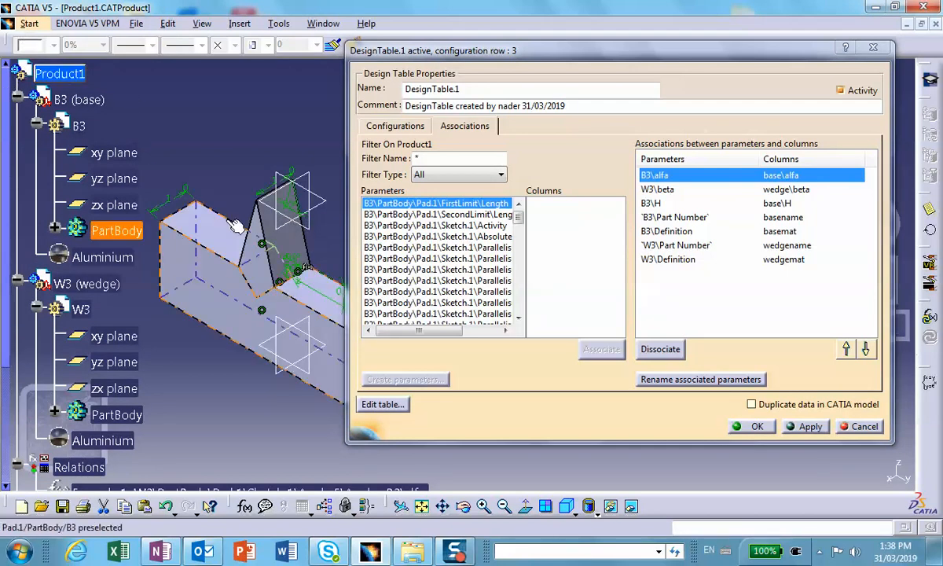
click(94, 103)
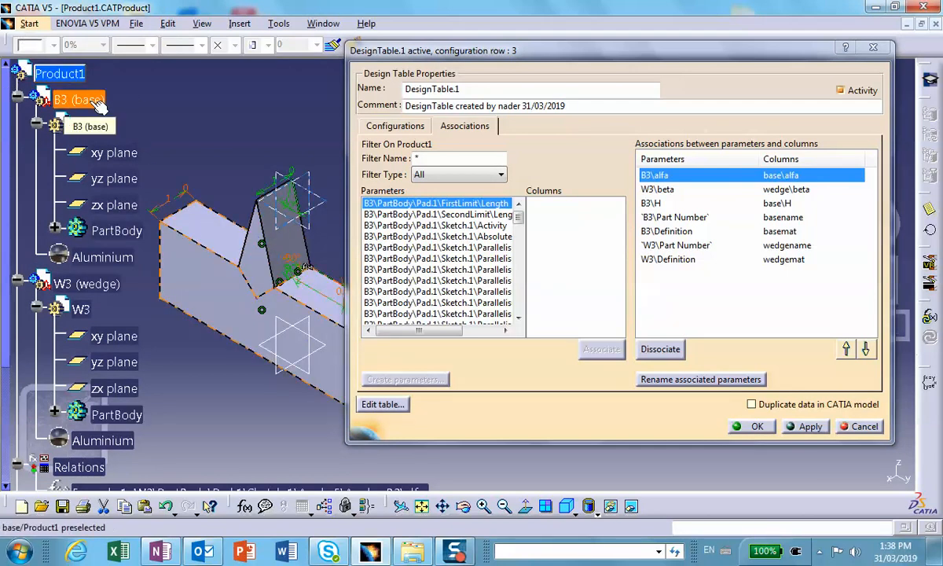
drag(518, 207, 519, 293)
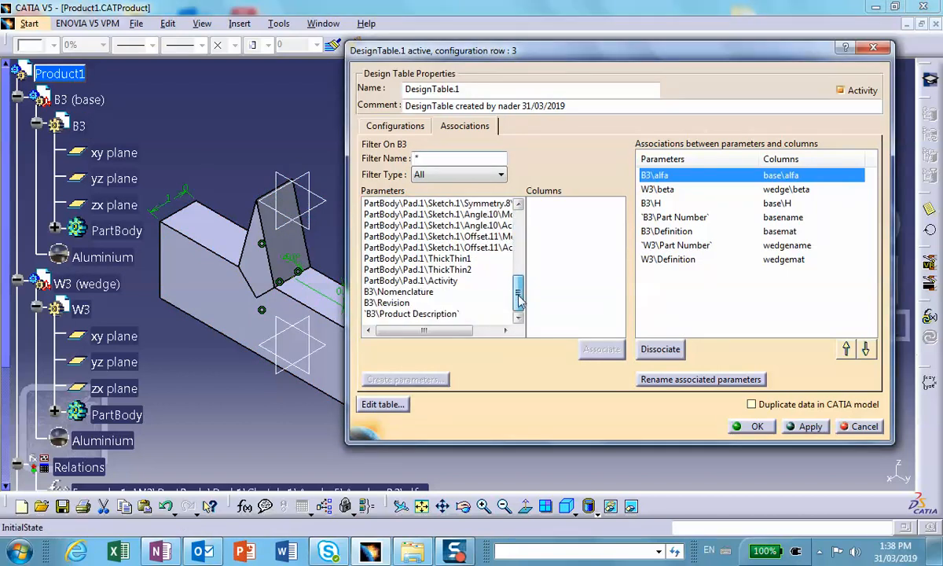
drag(519, 301, 515, 226)
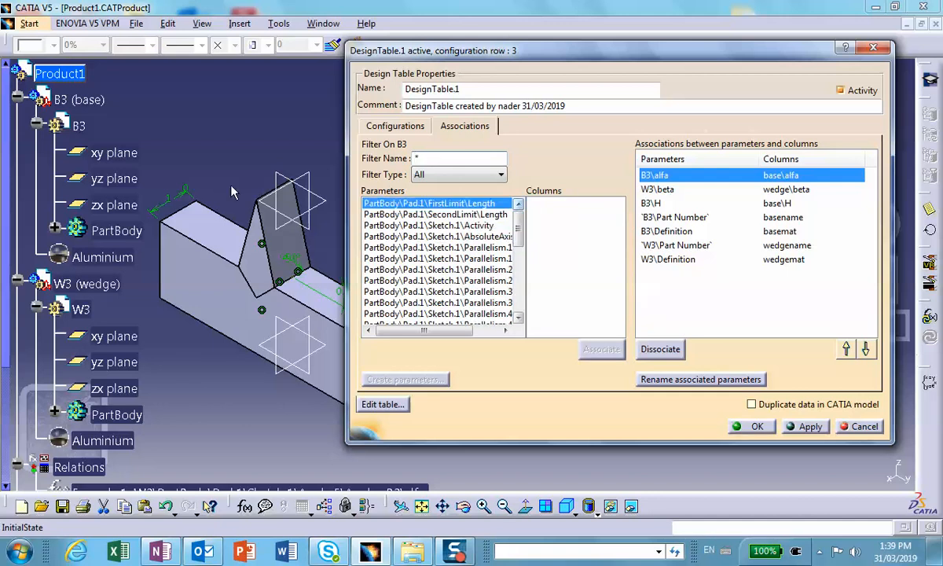
click(89, 106)
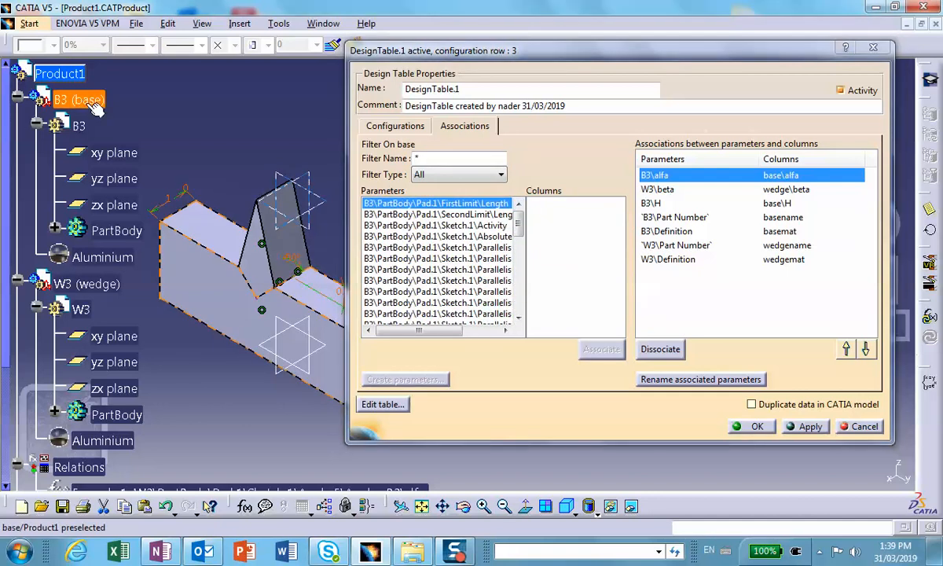
click(78, 126)
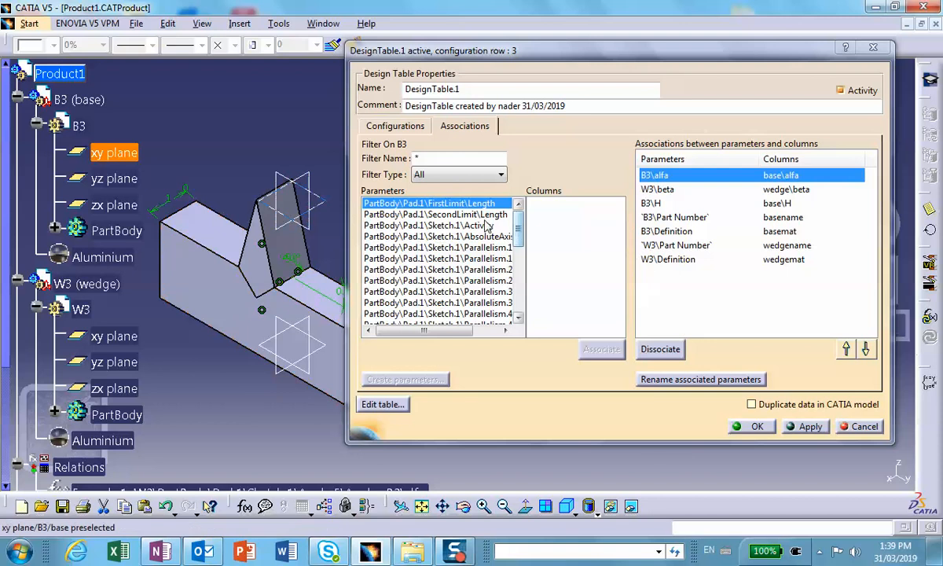
scroll(505, 291, down, 10)
scroll(505, 292, down, 1)
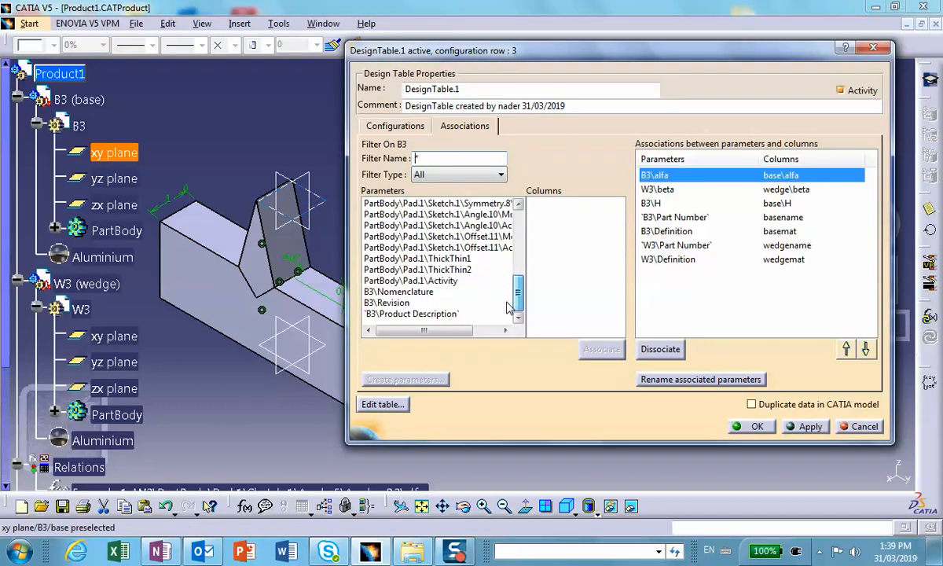
click(93, 256)
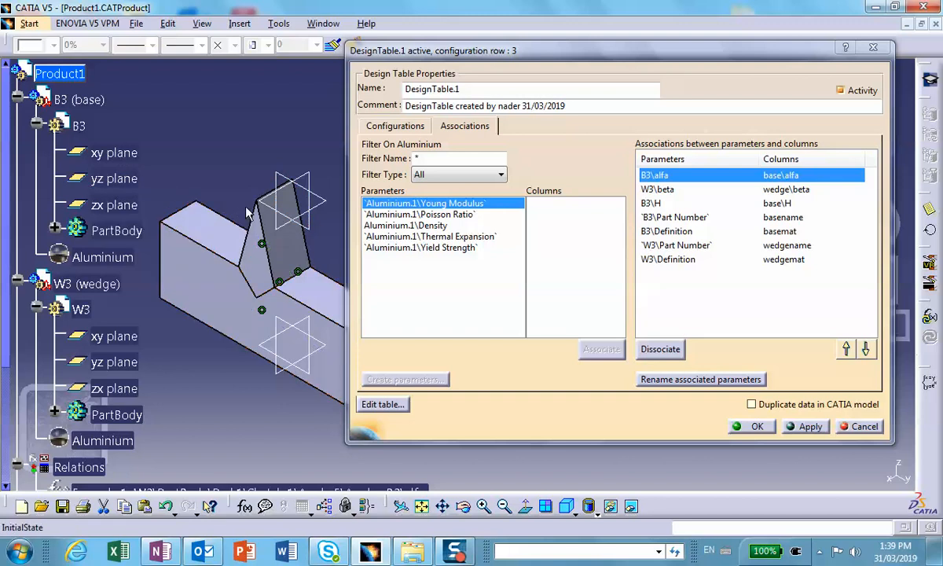
scroll(184, 360, down, 5)
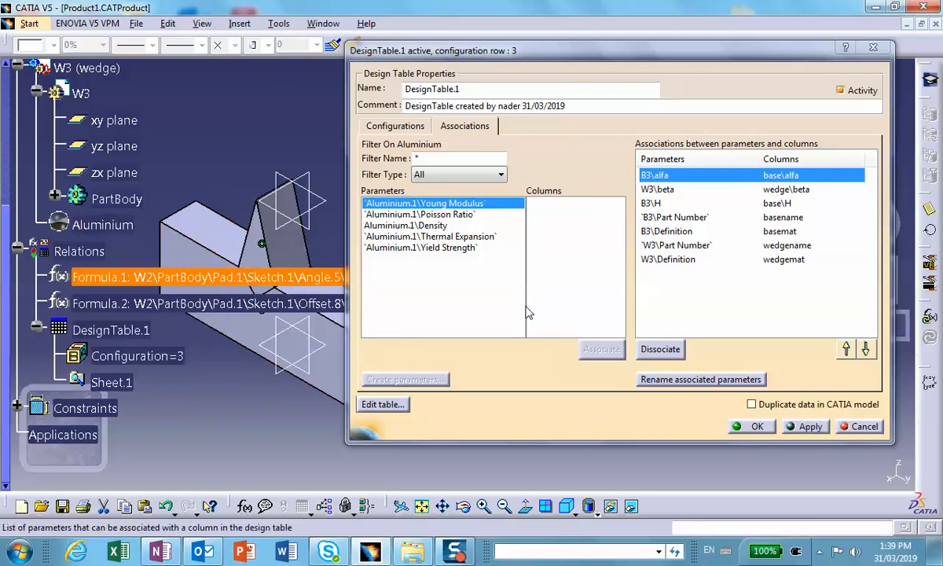
Set the assembly to design table configuration row 2, with B2 in Gold and W2 in Steel.
click(364, 125)
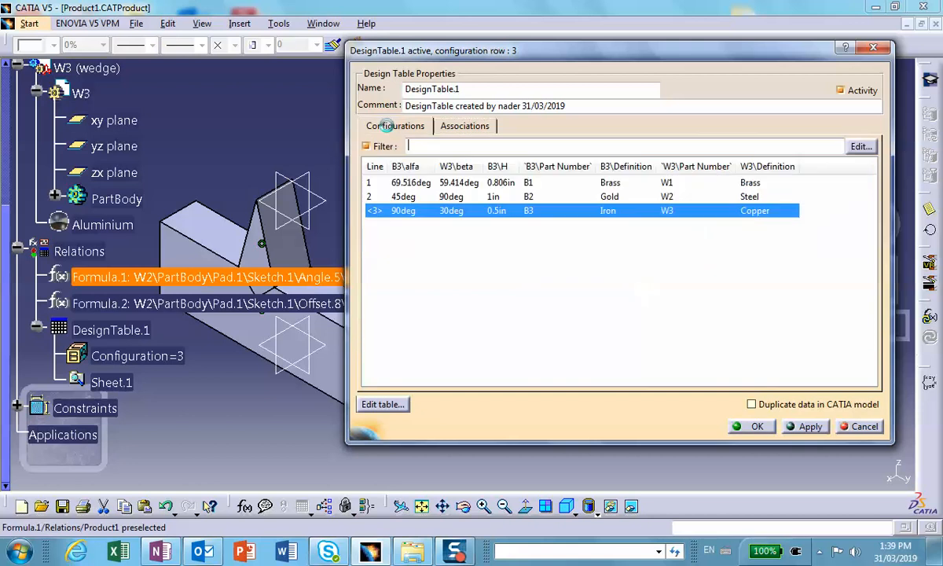
click(570, 196)
click(816, 427)
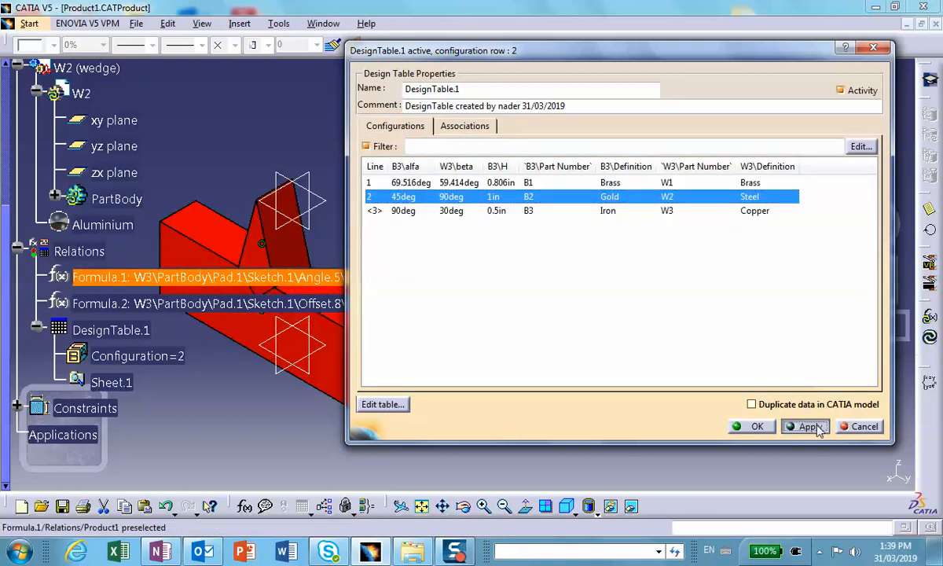
click(752, 426)
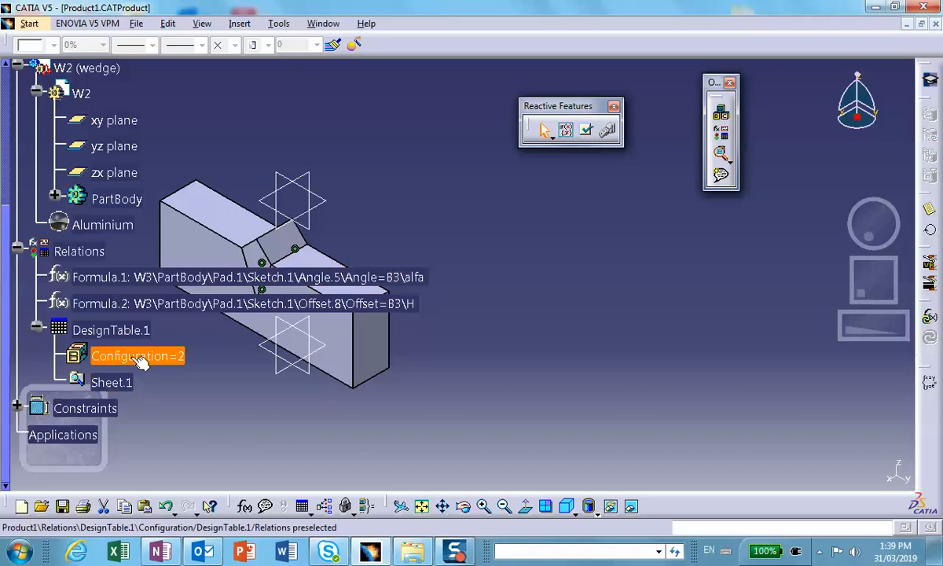
Open the Formulas dialog and filter its parameter list on Product1.
scroll(124, 343, down, 1)
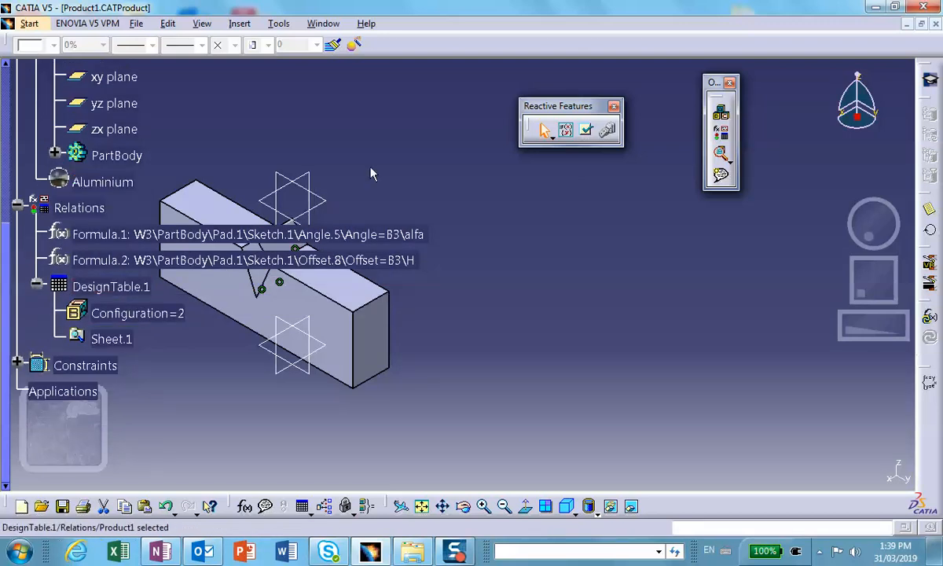
click(244, 506)
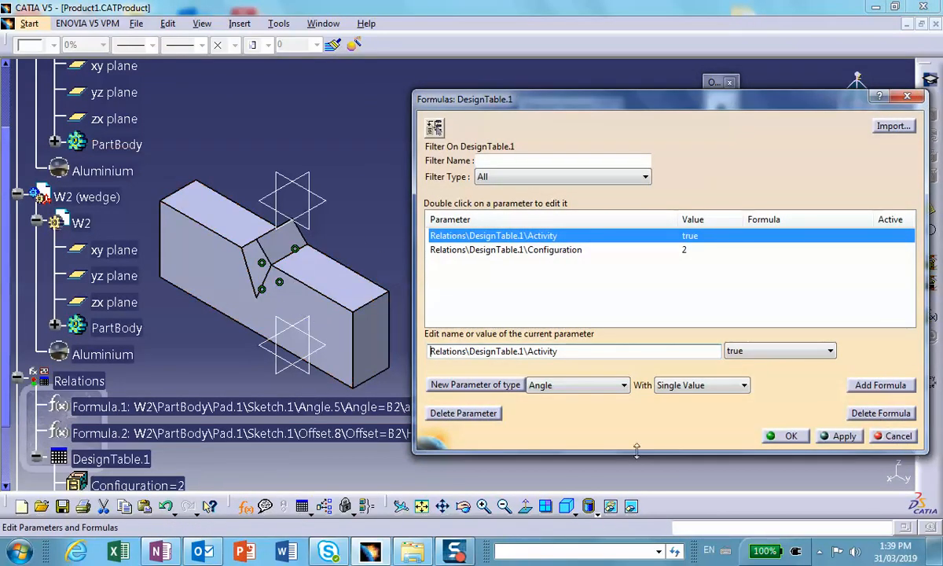
click(225, 135)
scroll(217, 130, up, 4)
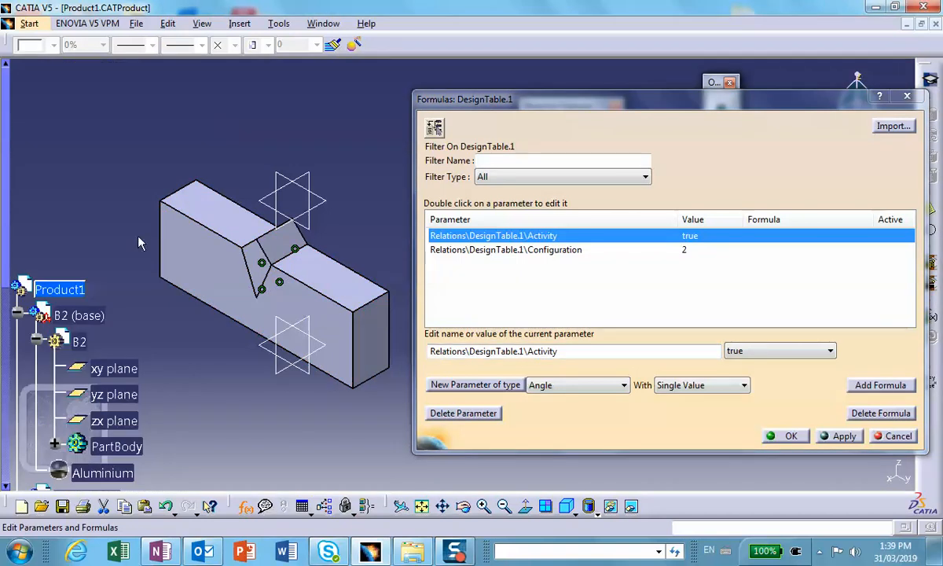
click(59, 289)
scroll(235, 220, down, 4)
scroll(319, 202, down, 3)
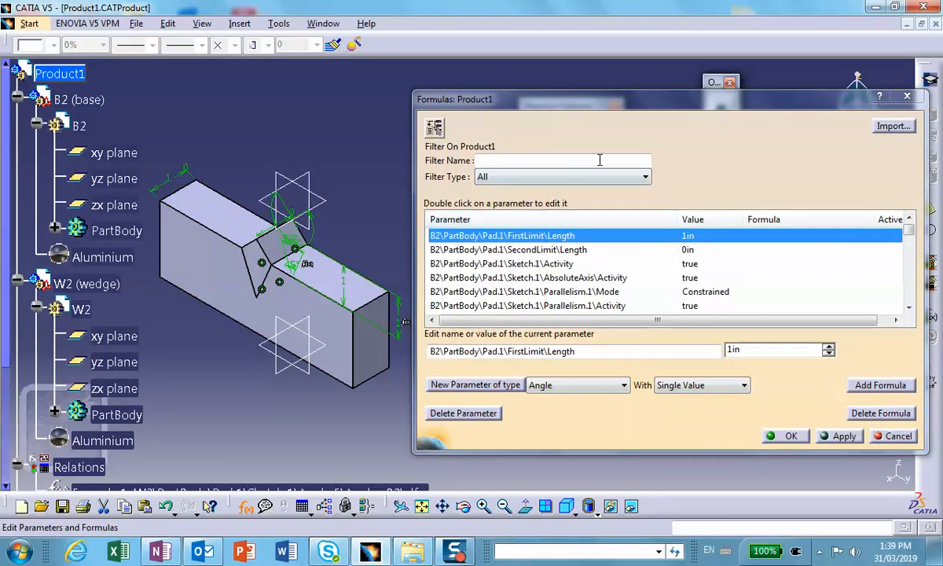
Limit the Product1 parameters to the String type and inspect B2\Definition.
click(646, 179)
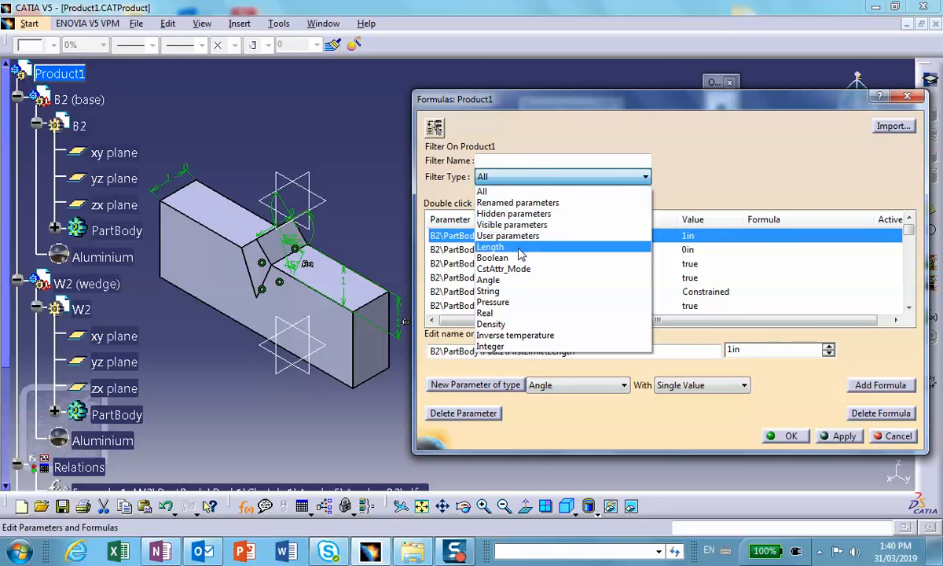
click(506, 292)
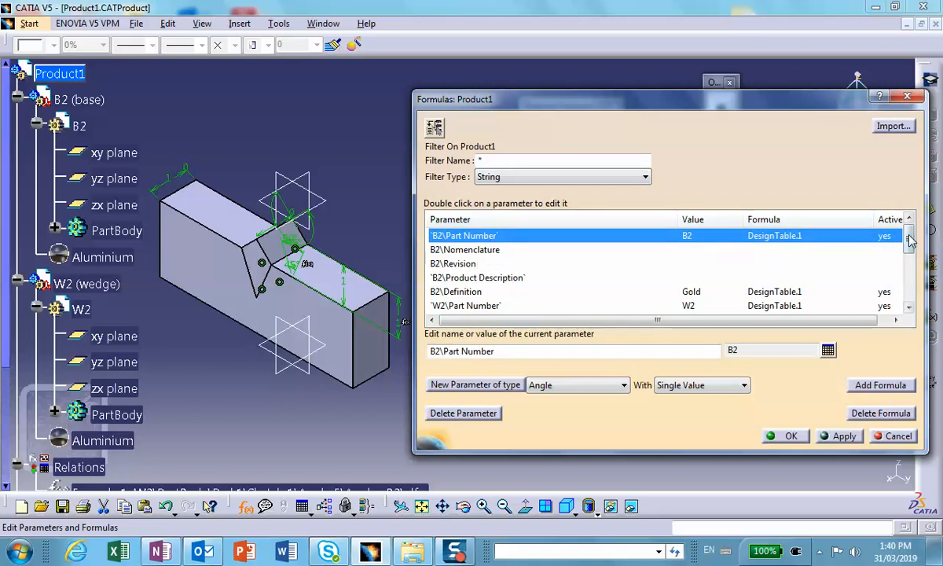
drag(909, 238, 911, 252)
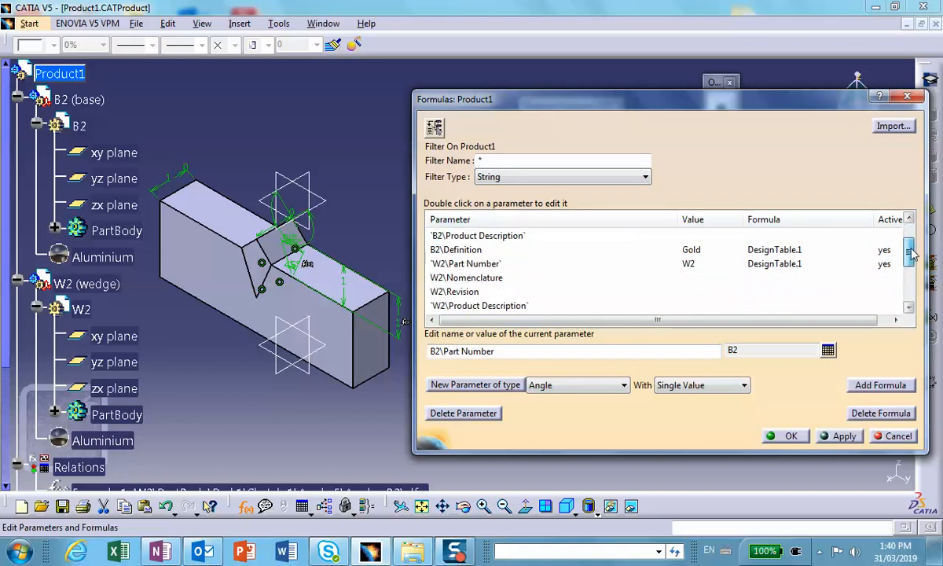
click(453, 250)
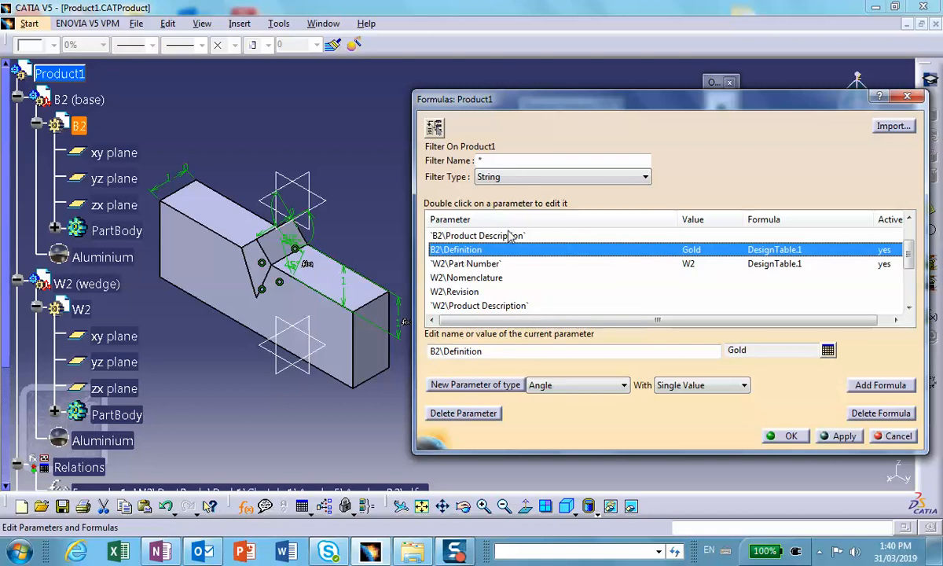
scroll(853, 240, up, 1)
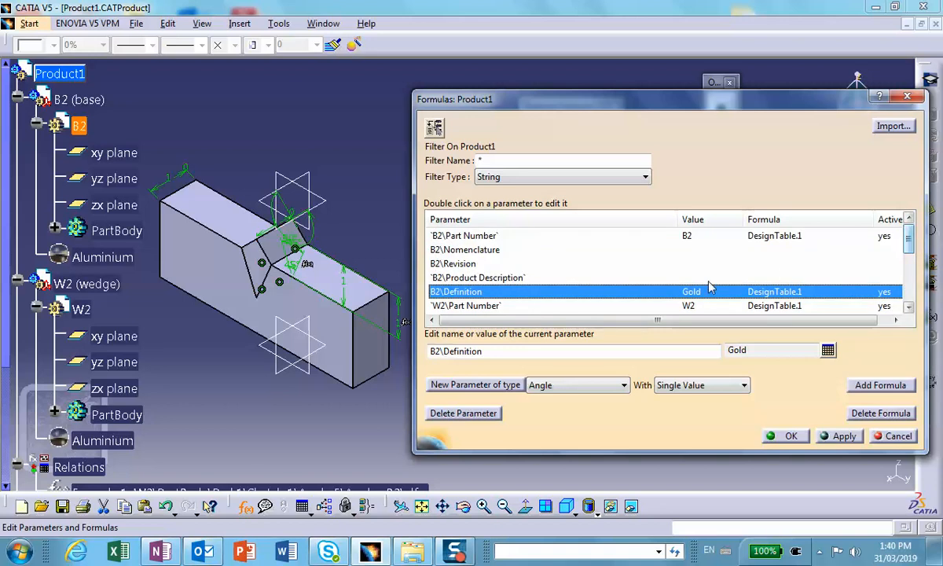